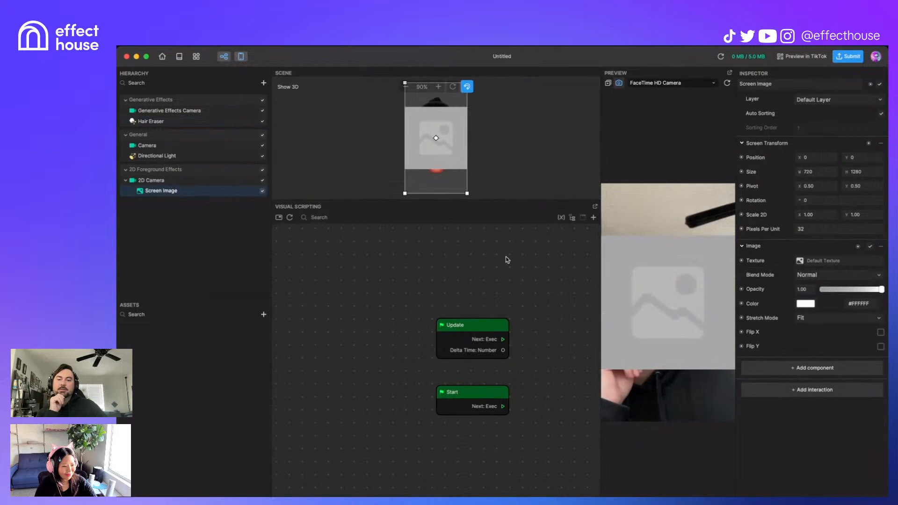
Step: Add a Screen Image Tap node and move the Update node to the lower left
right_click(396, 302)
type("im")
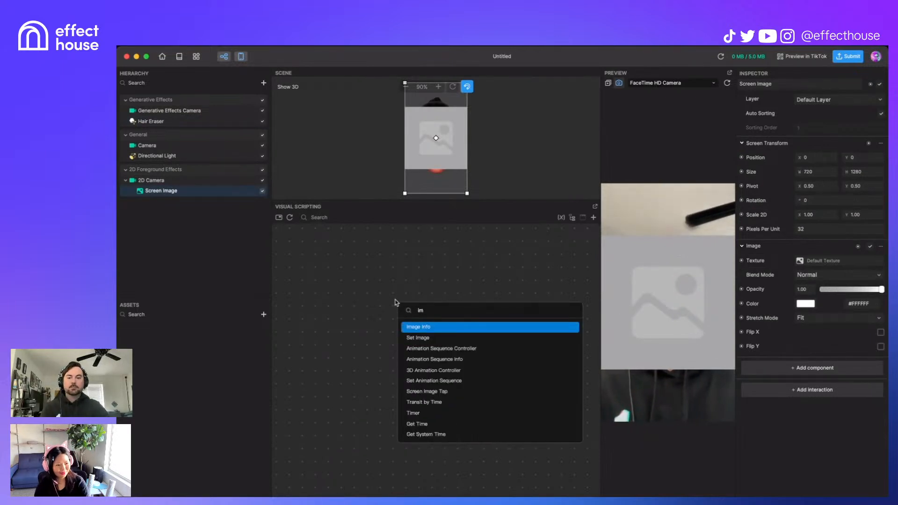
type("age")
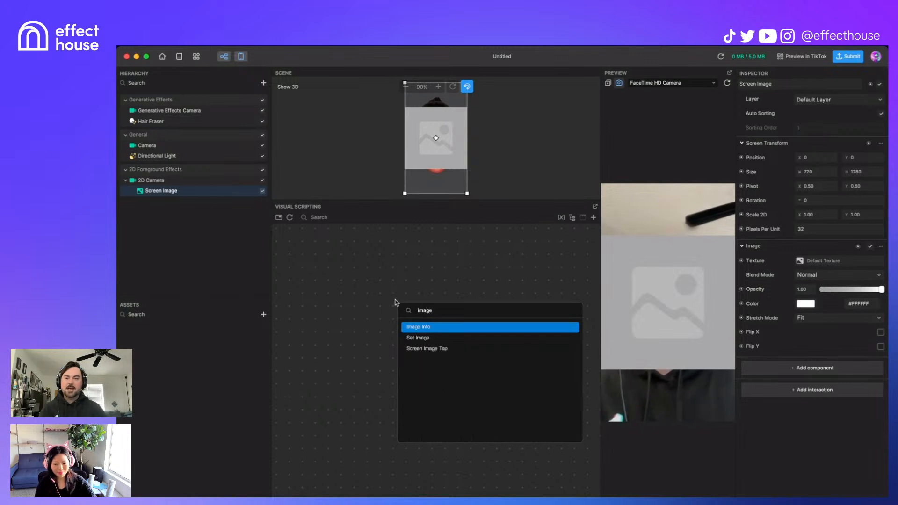
mouse_move(440, 352)
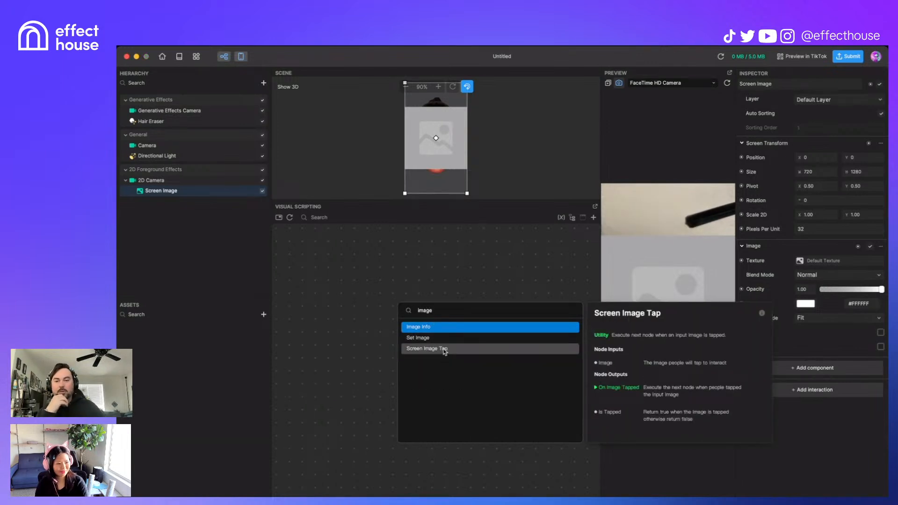
left_click(445, 351)
left_click_drag(461, 311, 499, 269)
left_click_drag(486, 331, 330, 429)
Step: Add a Screen Tap node to the graph via the 'scr' search
right_click(348, 349)
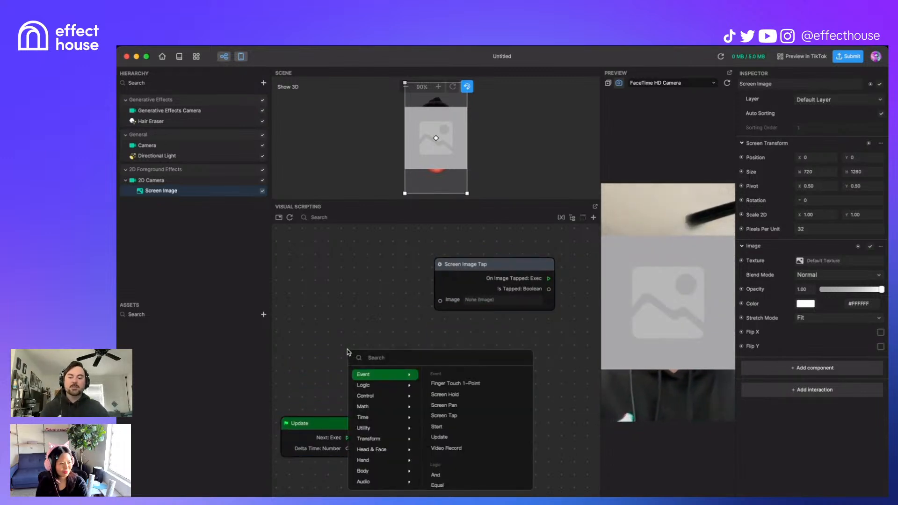
type("tap")
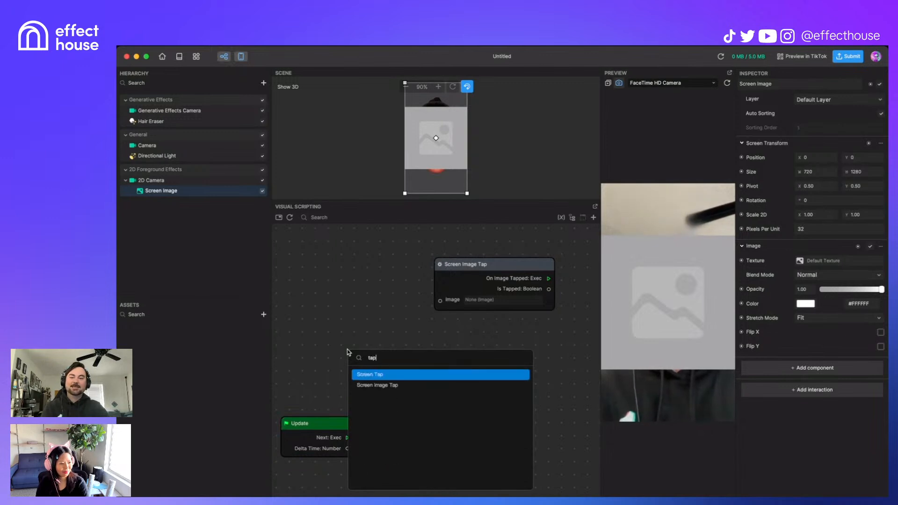
key("BackSpace")
key("BackSpace")
key("BackSpace")
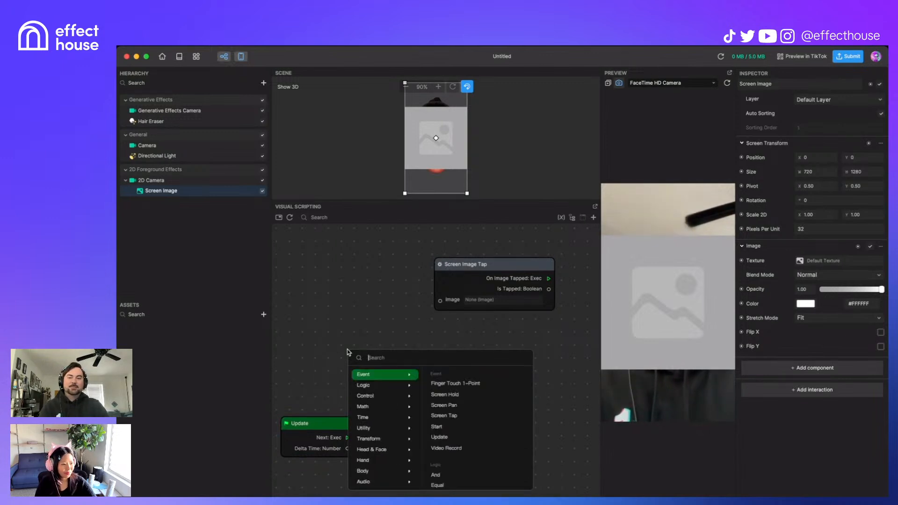
type("scr")
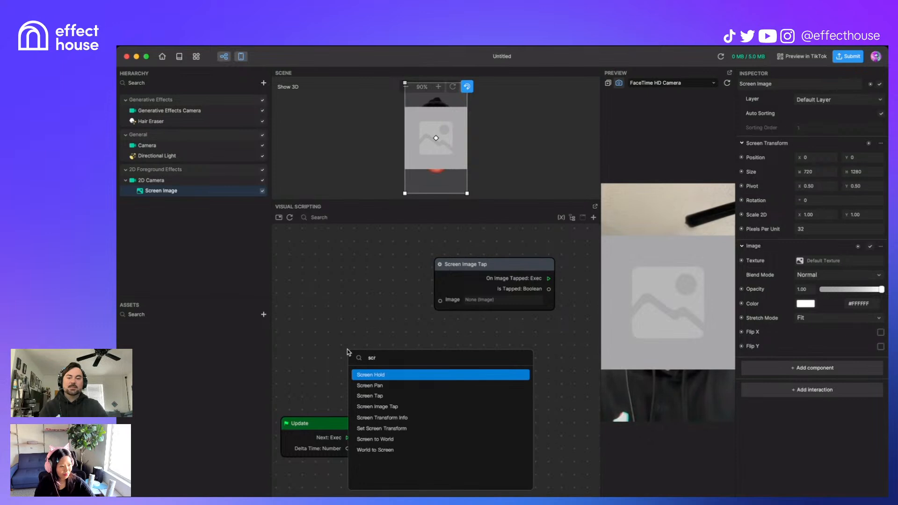
key("Down")
key("Down")
key("Down")
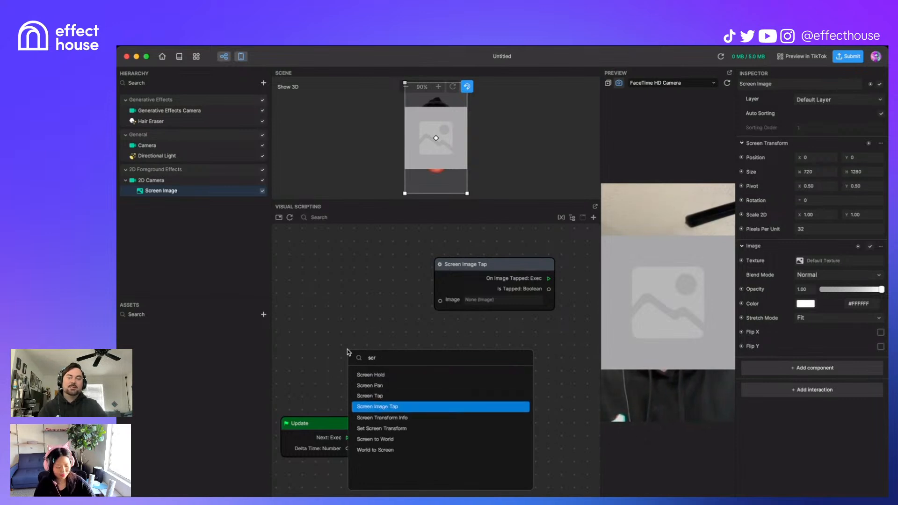
key("Up")
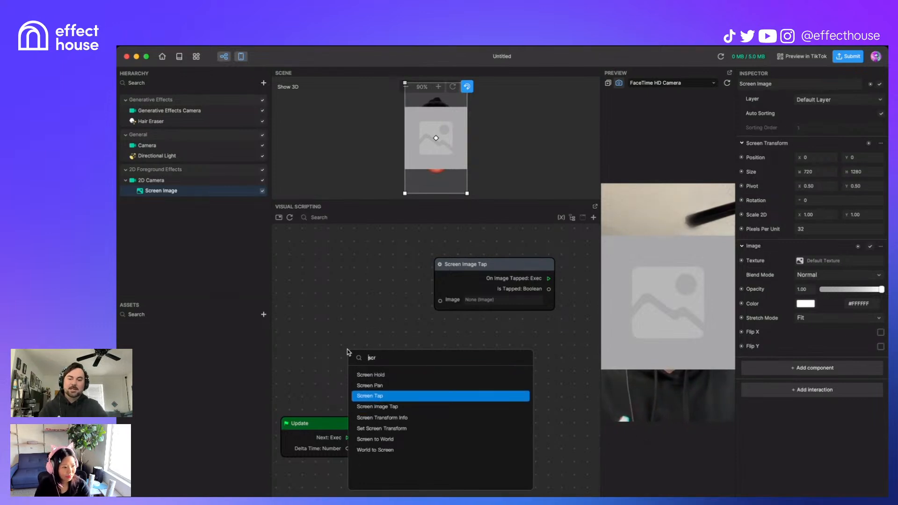
key("Return")
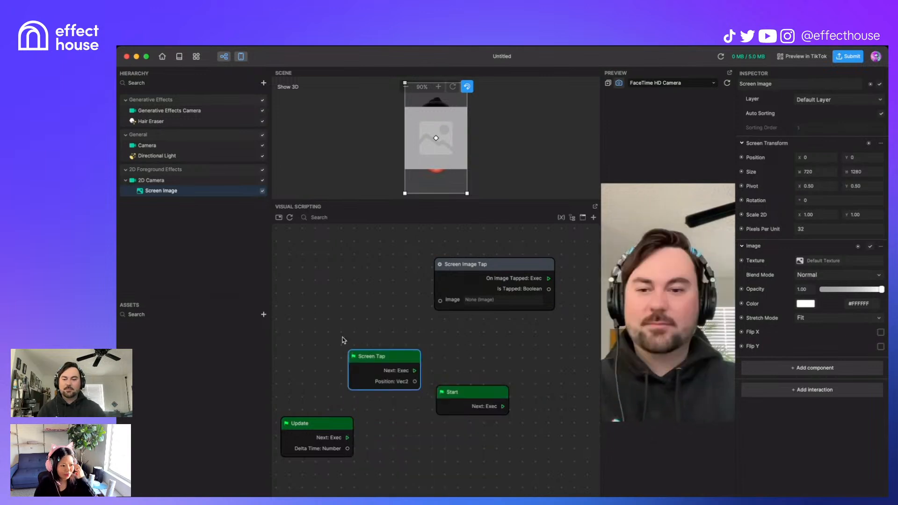
Step: Add a Finger Touch 1-Point node to the graph
right_click(355, 320)
type("one")
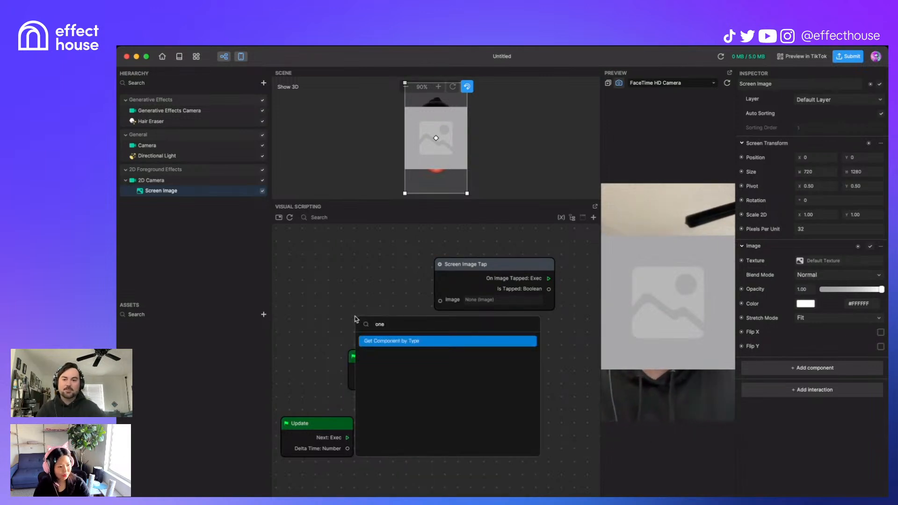
key("BackSpace")
key("BackSpace")
key("BackSpace")
type("fing")
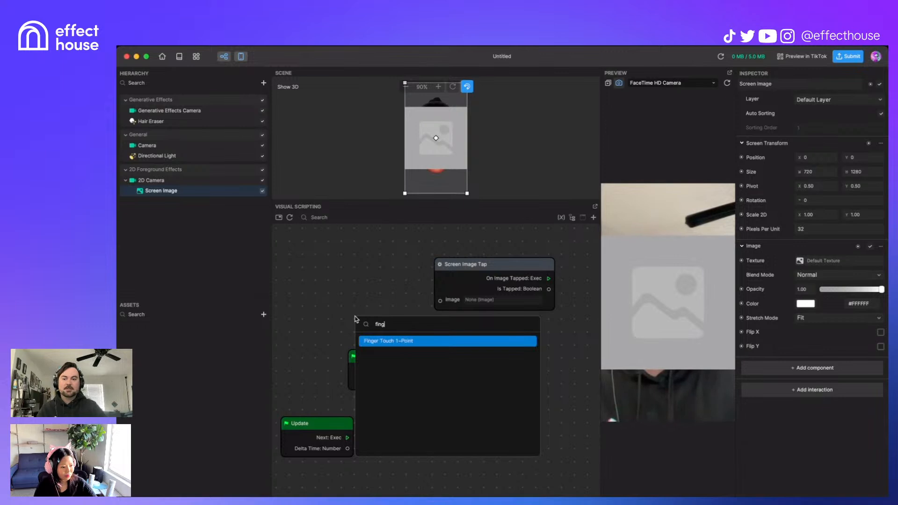
left_click(419, 342)
Step: Spread out the tap nodes and drop in an Image node for Screen Image
left_click_drag(408, 325, 364, 258)
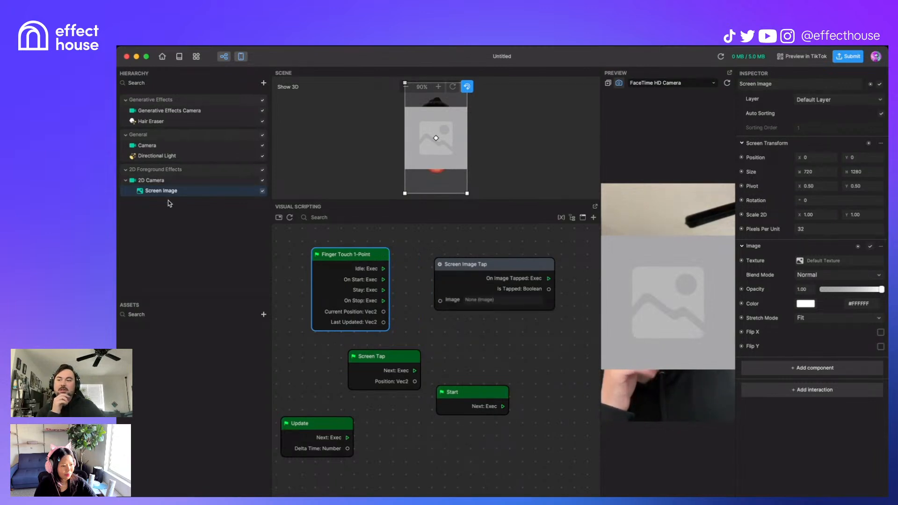
left_click_drag(392, 362, 350, 358)
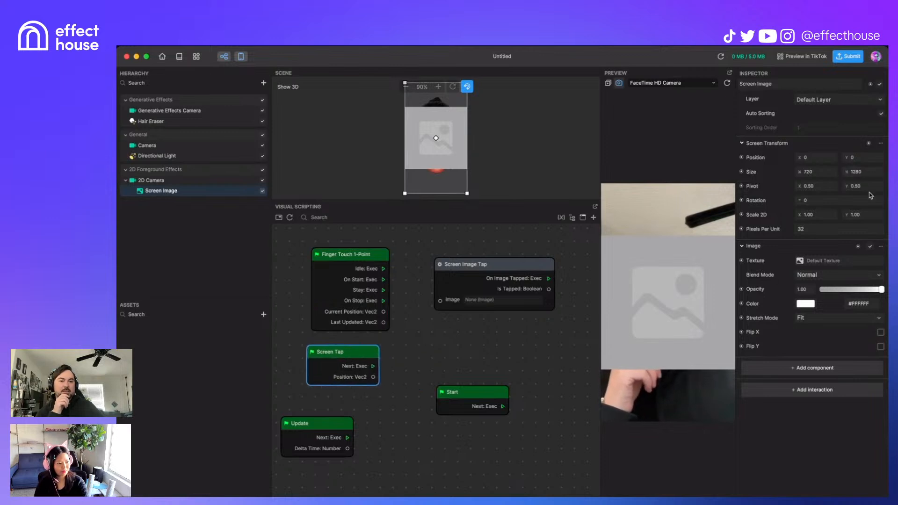
left_click_drag(862, 251, 481, 344)
left_click_drag(511, 268, 500, 272)
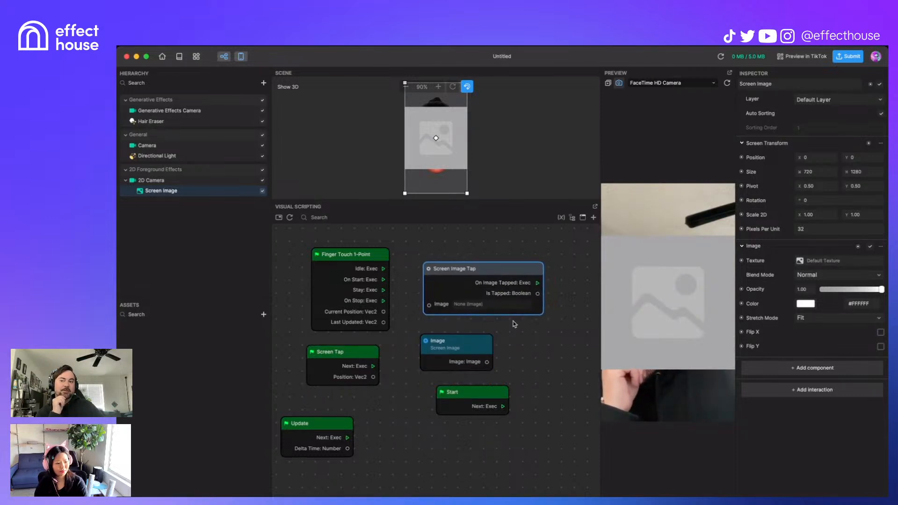
Step: Assign Screen Image as the Screen Image Tap node's image and tidy the graph
left_click(468, 305)
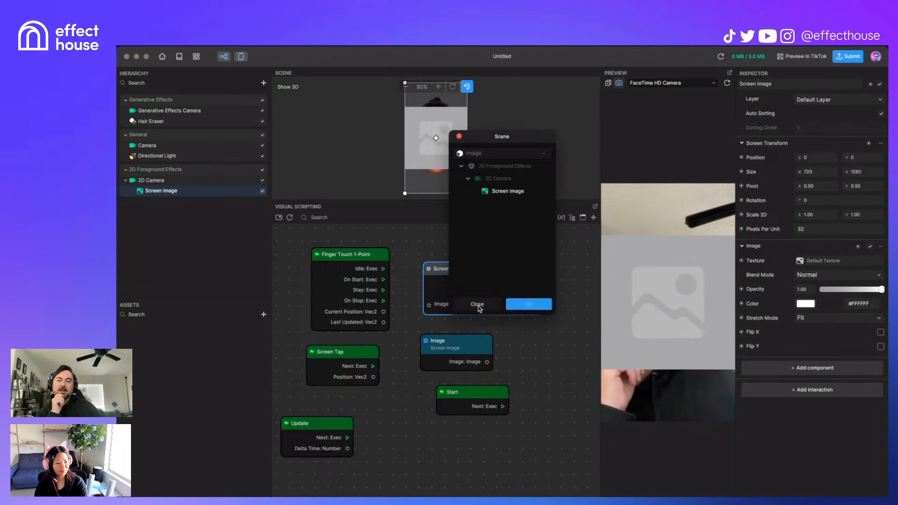
left_click(505, 195)
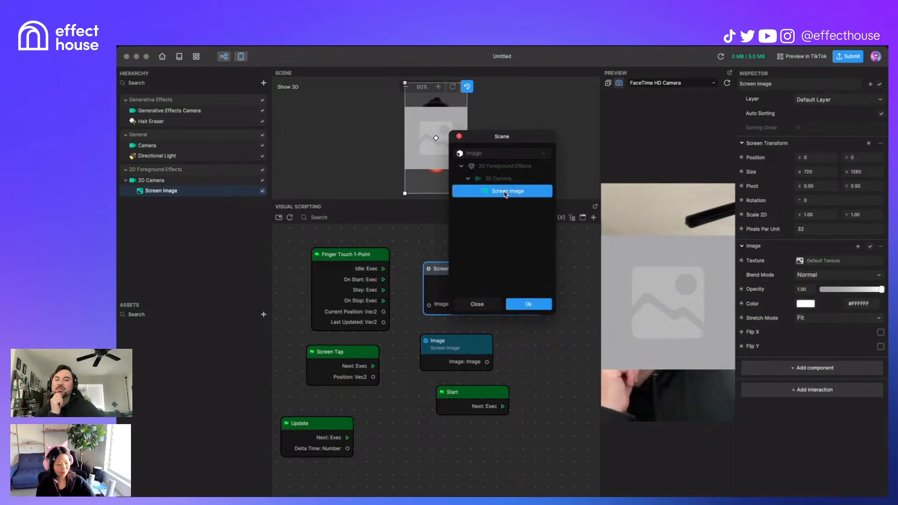
left_click(528, 305)
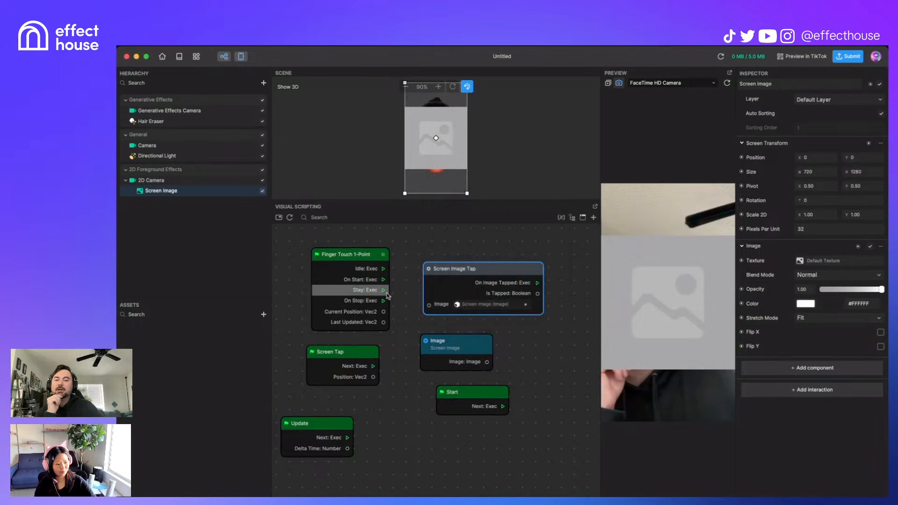
left_click(489, 305)
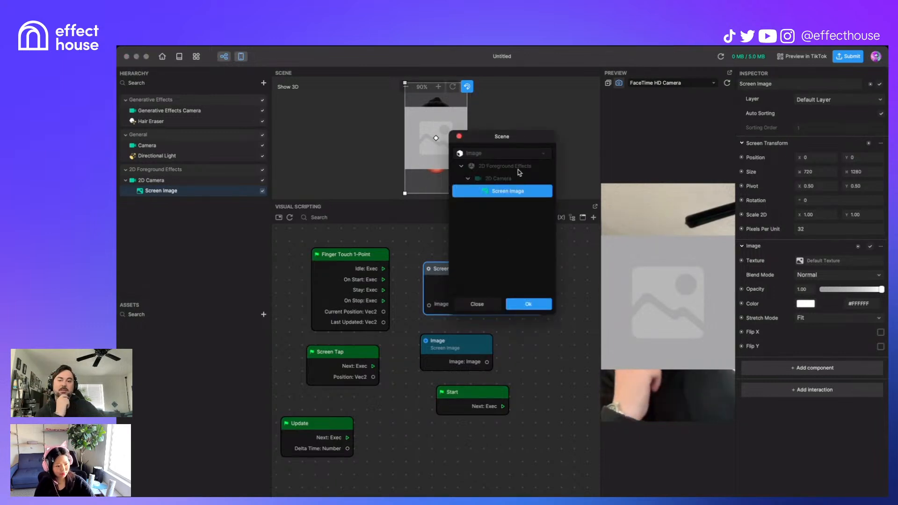
left_click(458, 137)
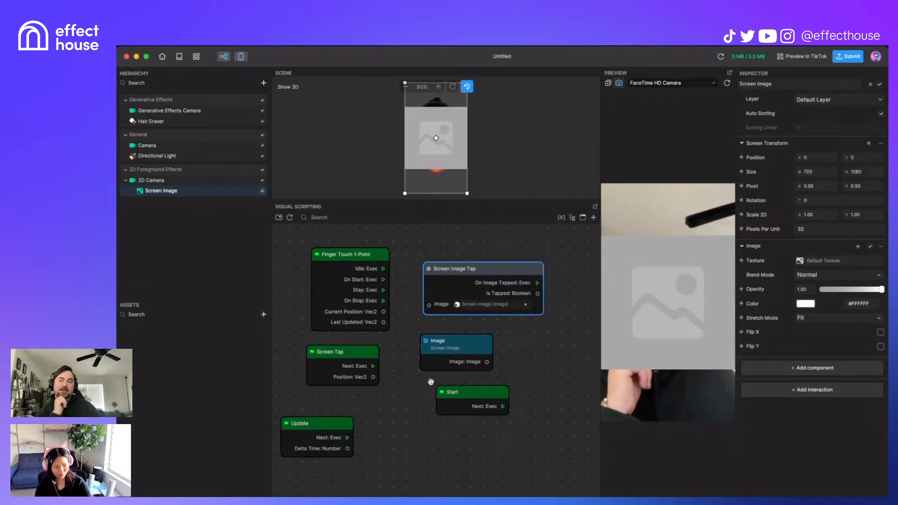
left_click_drag(478, 336, 439, 448)
left_click_drag(544, 341, 484, 393)
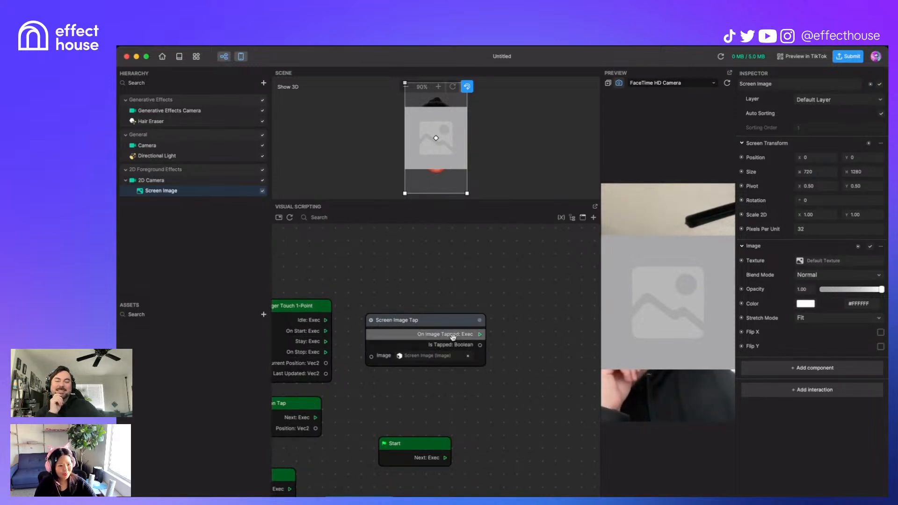
Step: Create a Texture Set node and wire On Image Tapped into its Set input
left_click(742, 261)
left_click(753, 284)
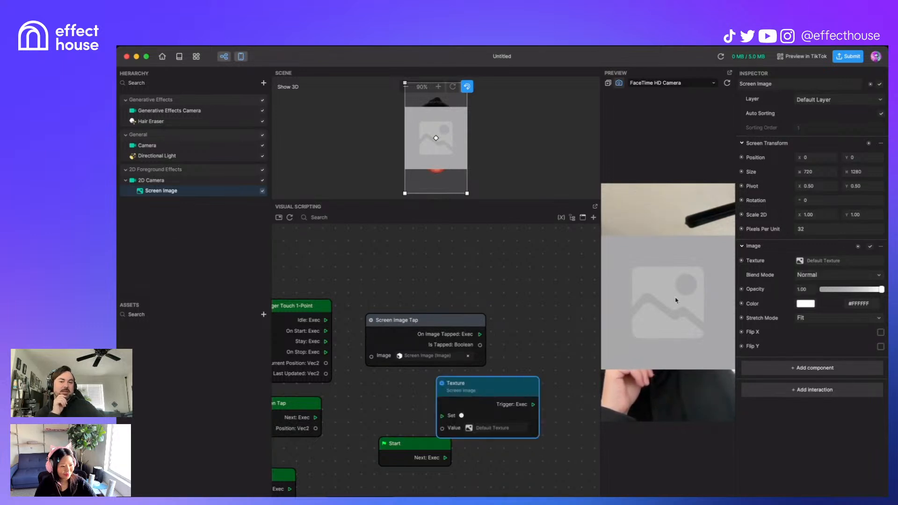
left_click_drag(523, 392, 582, 320)
left_click_drag(480, 334, 504, 343)
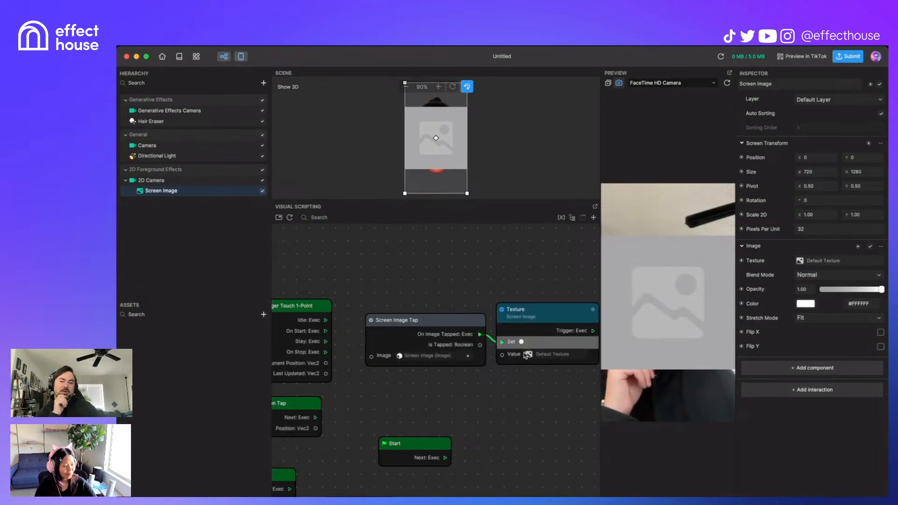
middle_click_drag(550, 361, 519, 350)
Step: Set the texture value to Built-in Default Texture, then test and reset the preview
left_click(519, 347)
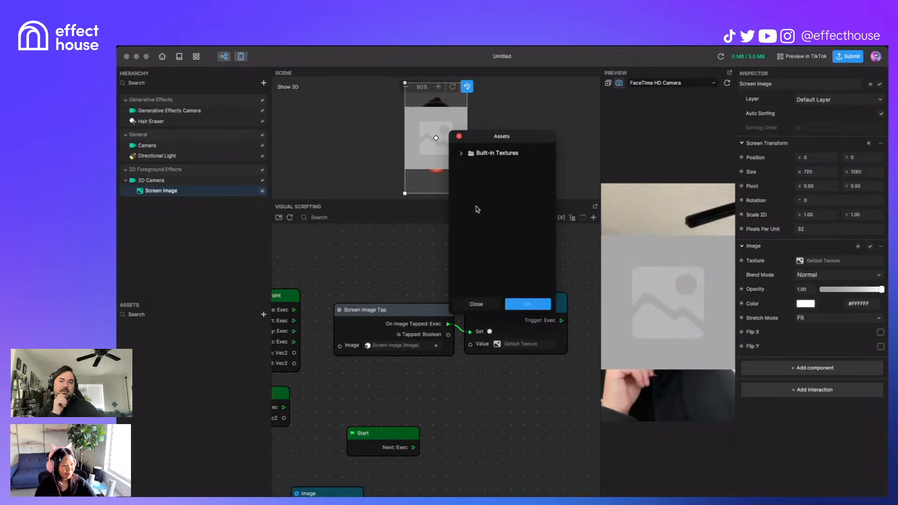
left_click(462, 154)
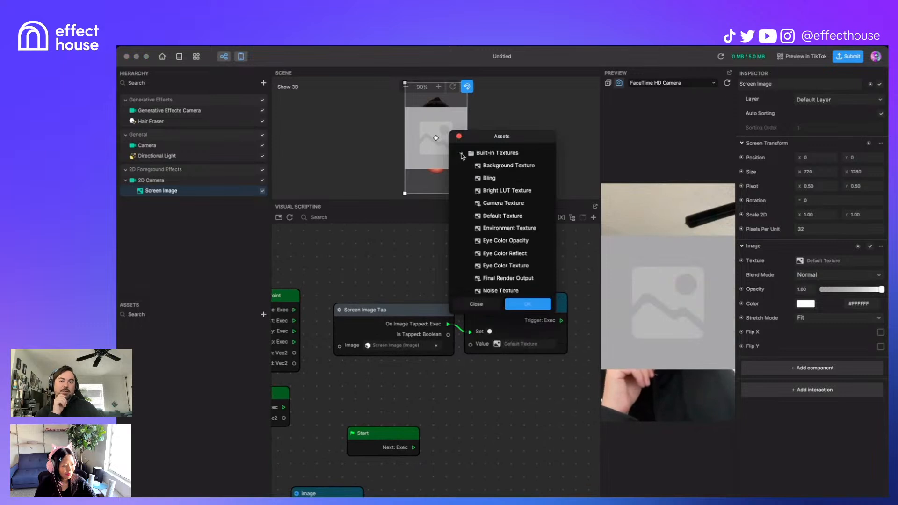
left_click(494, 216)
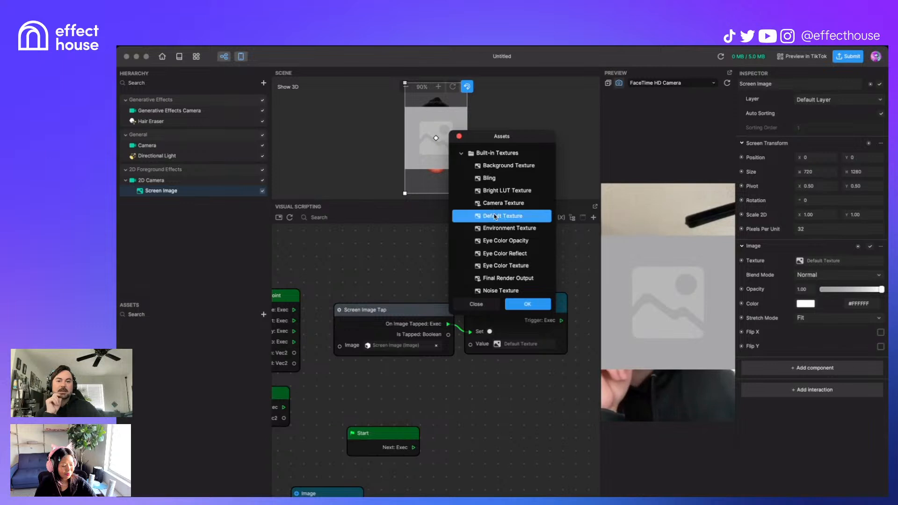
left_click(533, 305)
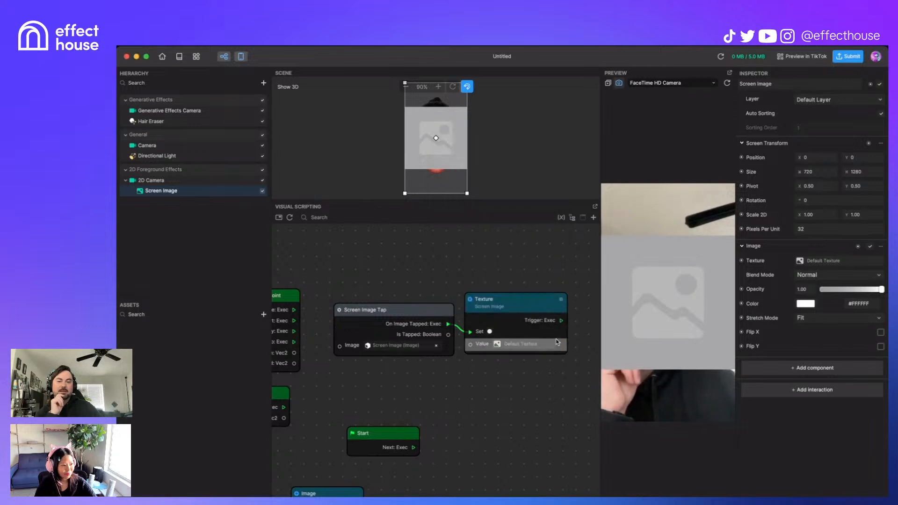
left_click(697, 285)
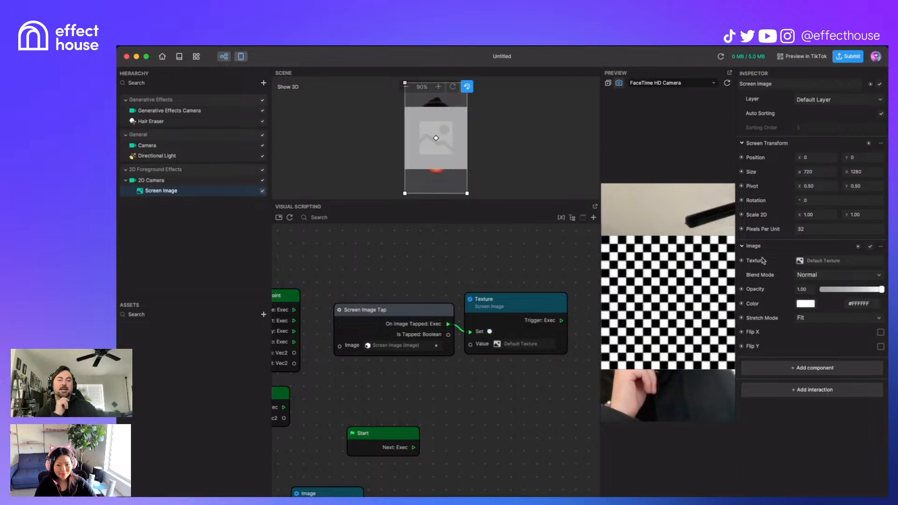
left_click(728, 84)
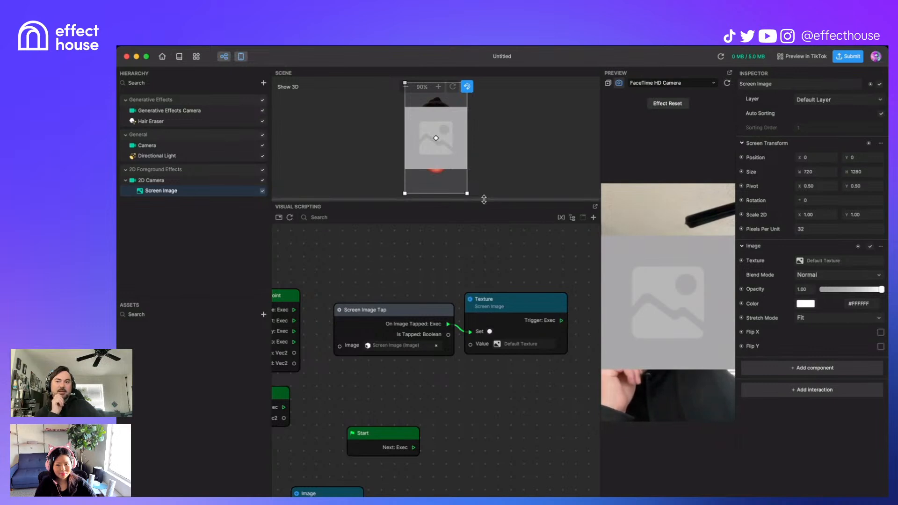
Step: Set Screen Image's Stretch Mode to Stretch, retest the preview, and enlarge the graph panel
left_click_drag(484, 200, 484, 372)
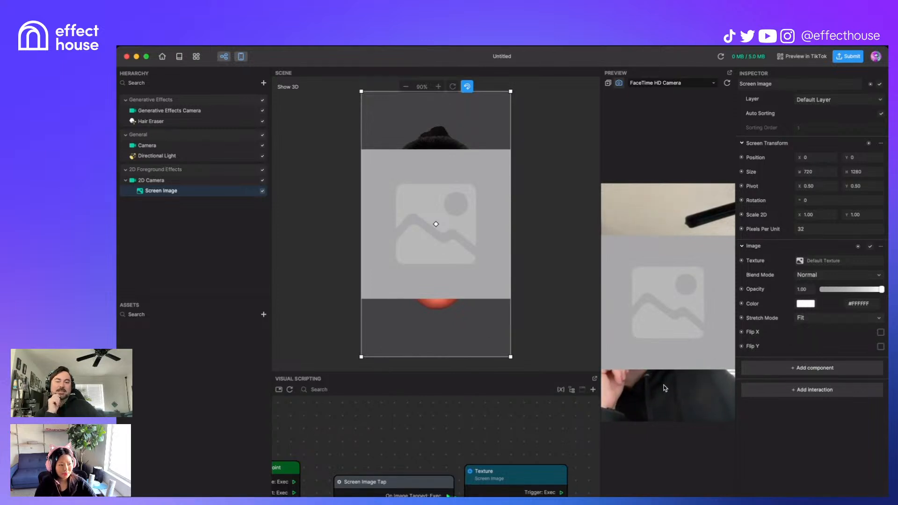
left_click(676, 338)
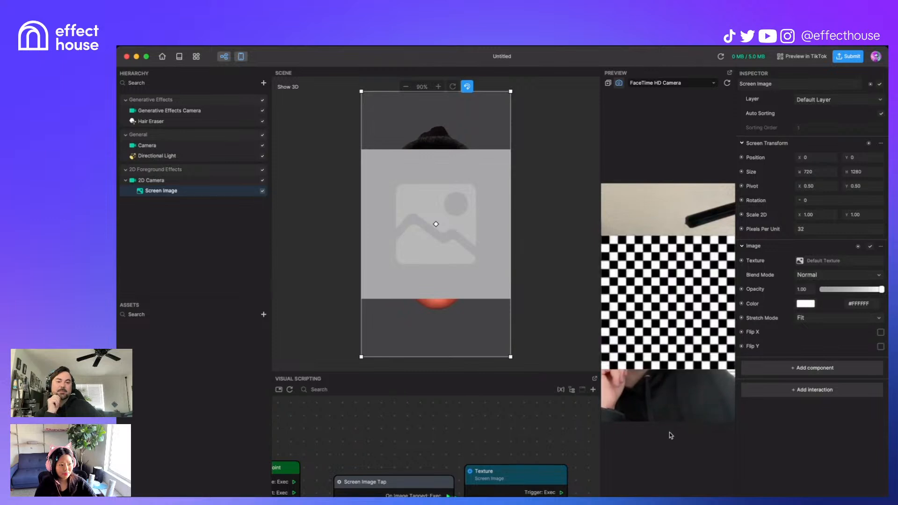
left_click(876, 318)
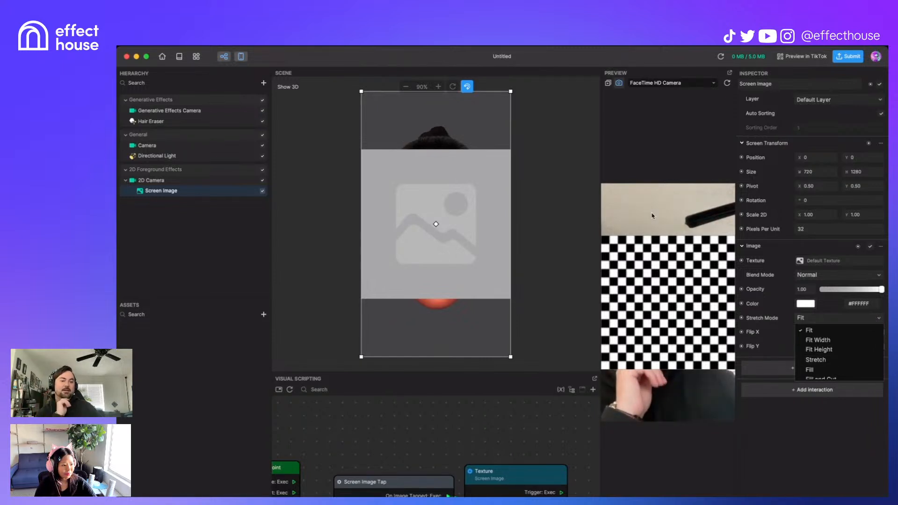
left_click(837, 359)
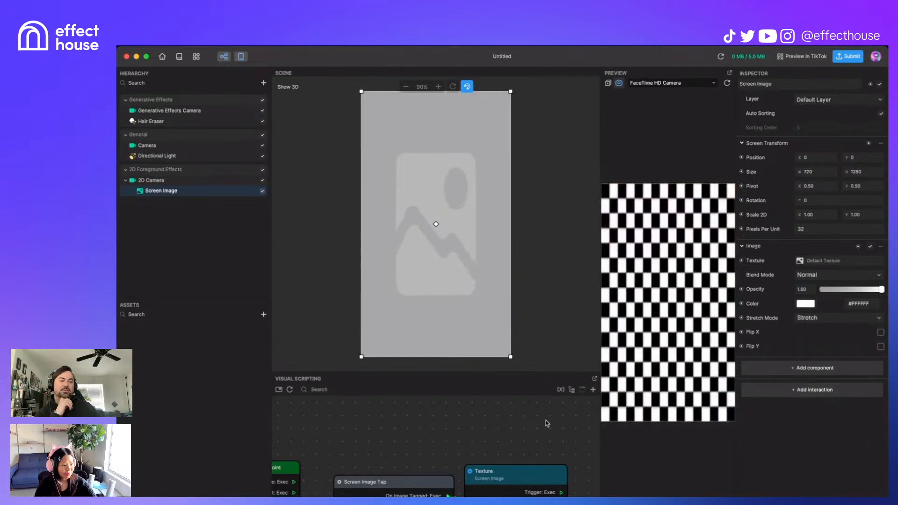
left_click(727, 83)
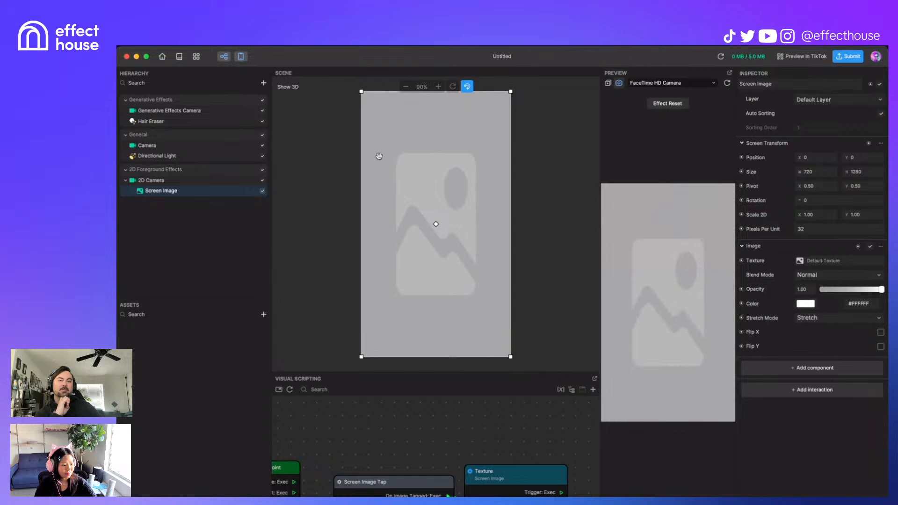
left_click(677, 415)
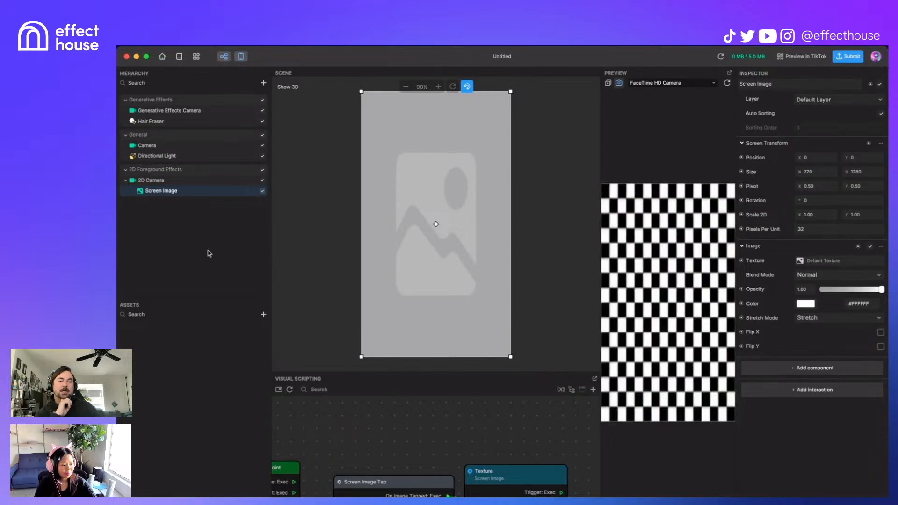
left_click_drag(503, 372, 508, 246)
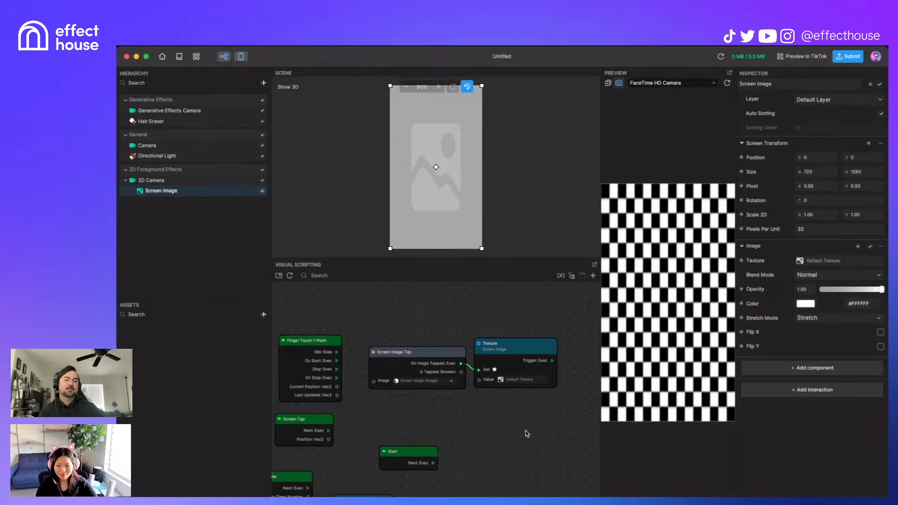
Step: Shrink Screen Image to 274 × 269 at position -136.79, 134.321 over the face
middle_click_drag(516, 441, 471, 407)
scroll(538, 431, "down", 2)
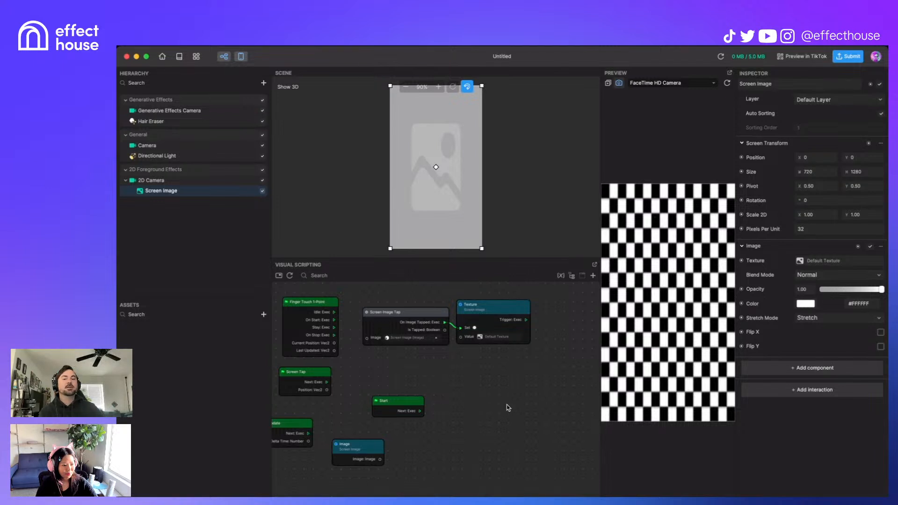
scroll(490, 406, "left", 5)
middle_click_drag(524, 414, 519, 415)
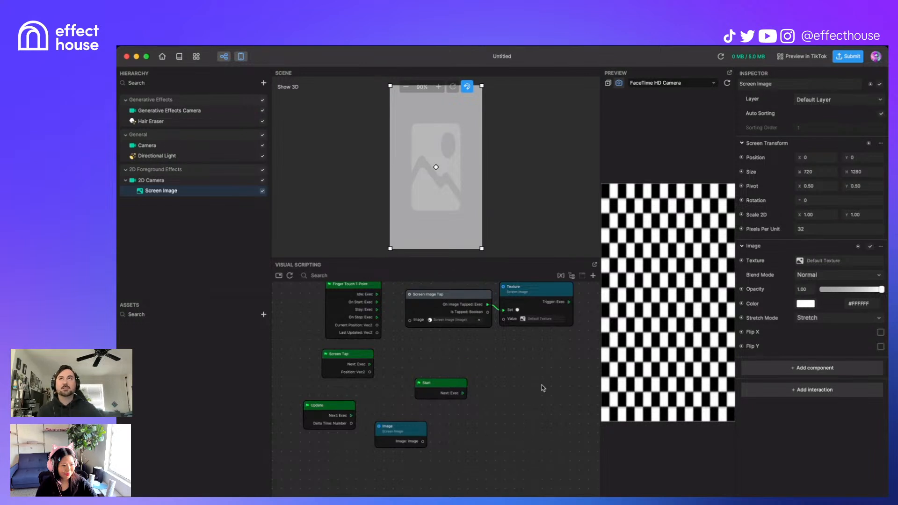
middle_click_drag(526, 399, 498, 419)
mouse_move(463, 396)
middle_mouse_down()
mouse_move(411, 377)
mouse_move(347, 373)
mouse_move(466, 397)
middle_mouse_up()
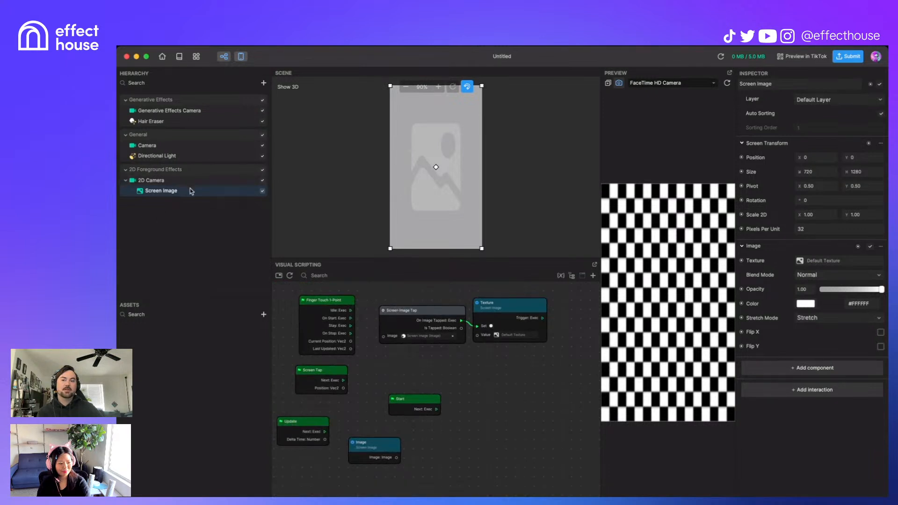
left_click_drag(482, 251, 423, 159)
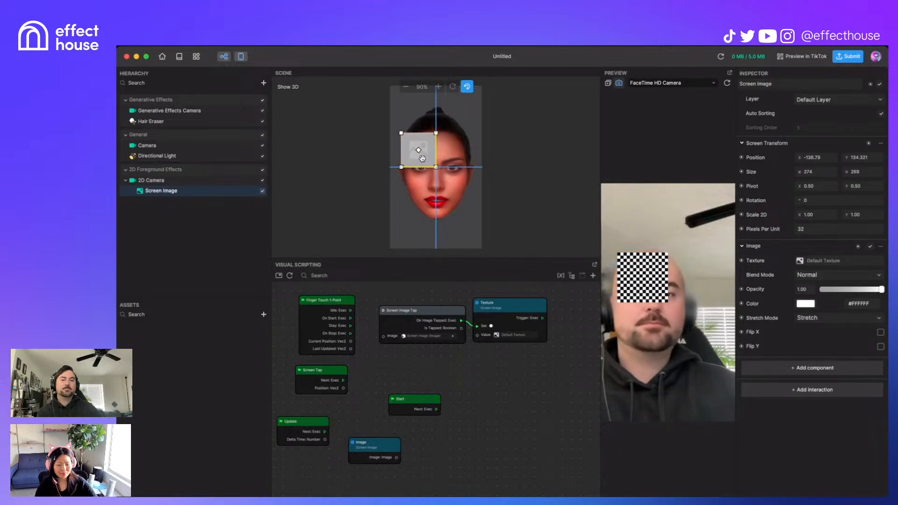
Step: Bring up the context menu for Screen Image in the Hierarchy
right_click(194, 190)
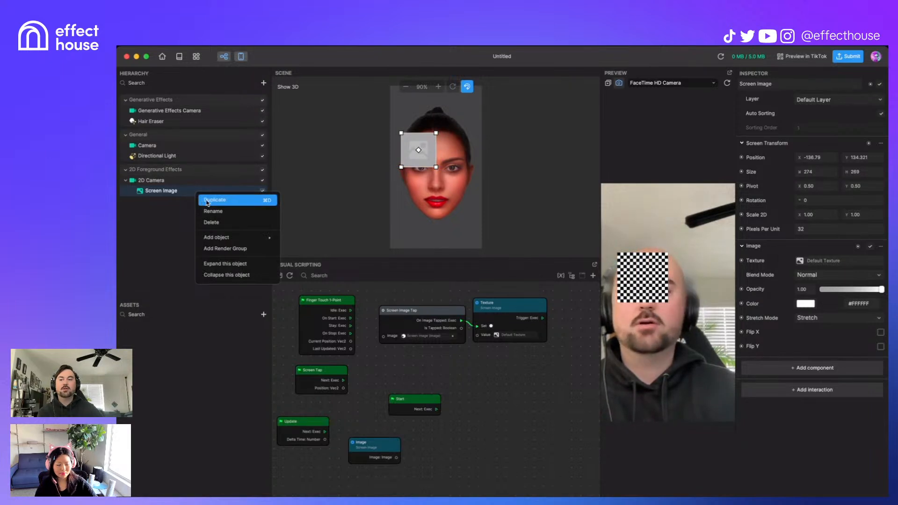
Step: Duplicate Screen Image and move Screen Image (1) to 136.79, -134.321
left_click(225, 206)
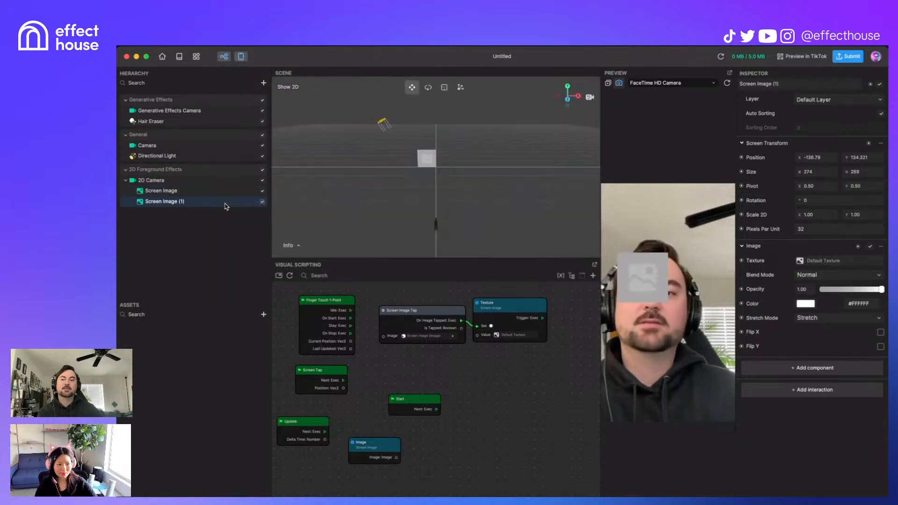
left_click(186, 191)
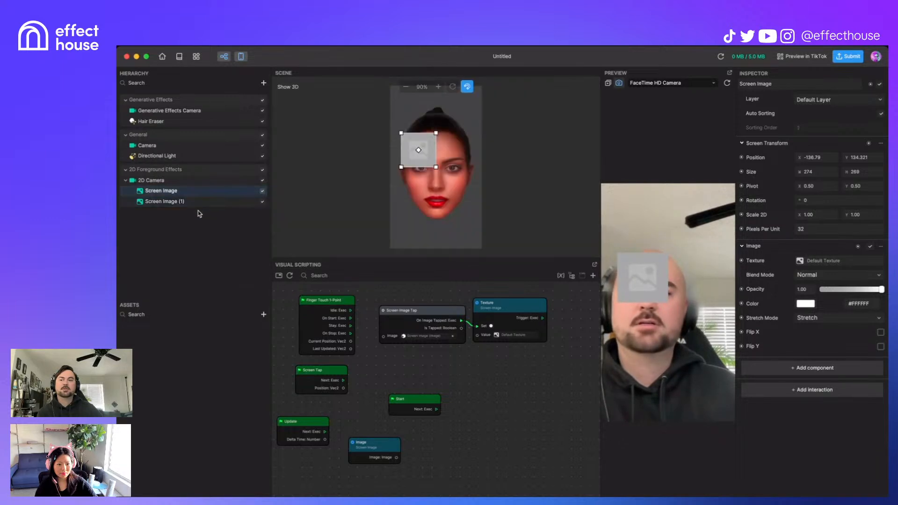
left_click(203, 201)
left_click_drag(430, 156, 466, 191)
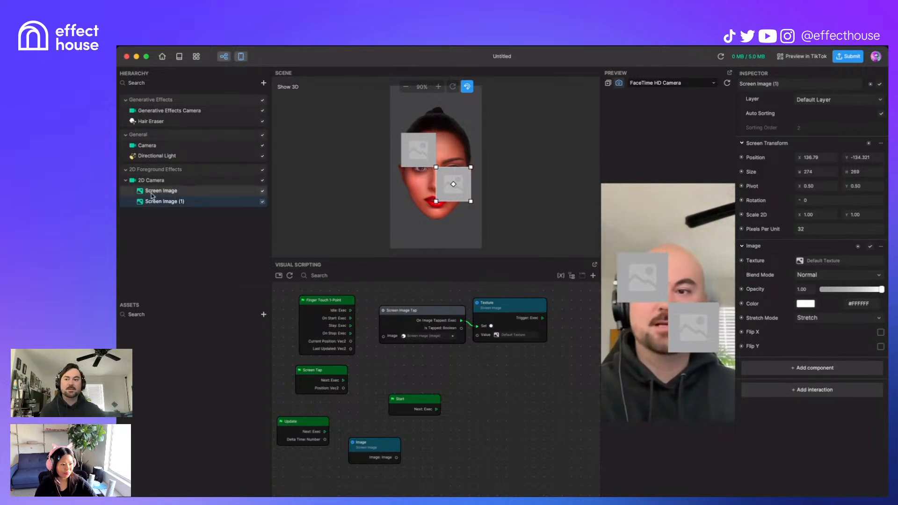
left_click_drag(506, 436, 390, 383)
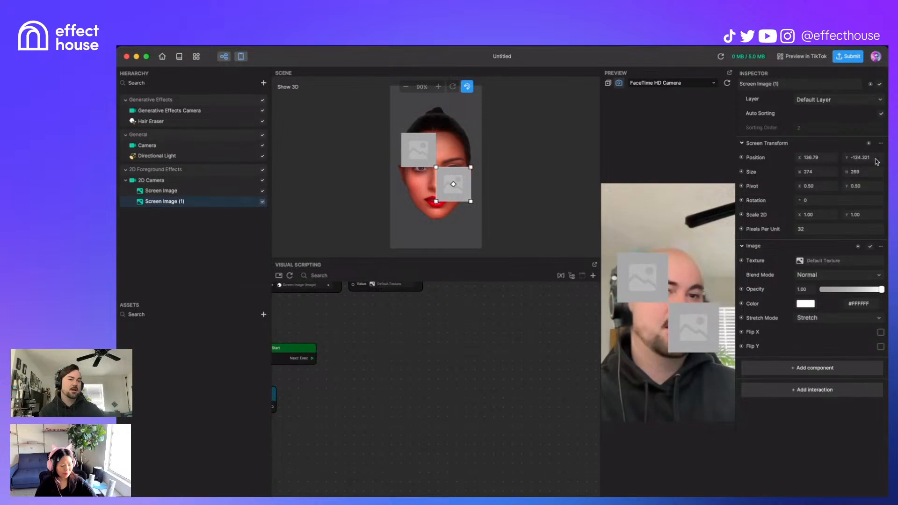
Step: Add Get Position nodes for Screen Image (1) and Screen Image
left_click(744, 157)
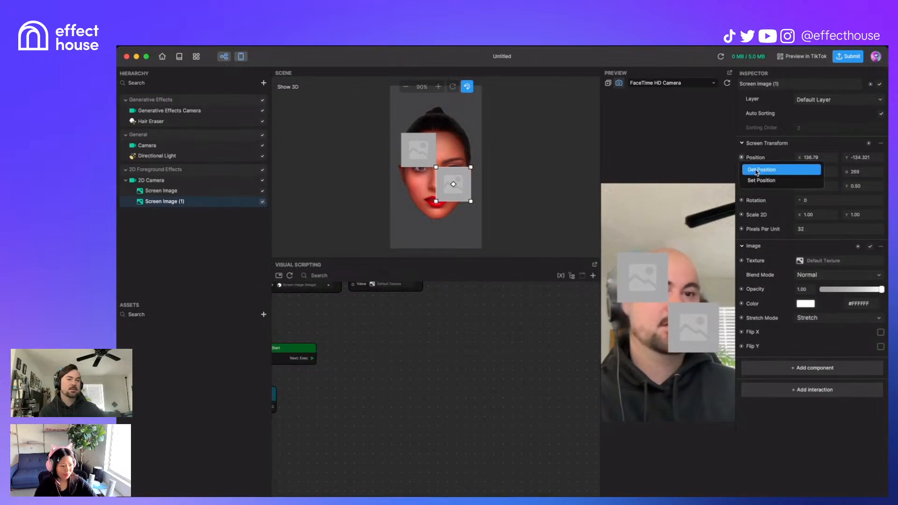
left_click(752, 168)
left_click(169, 191)
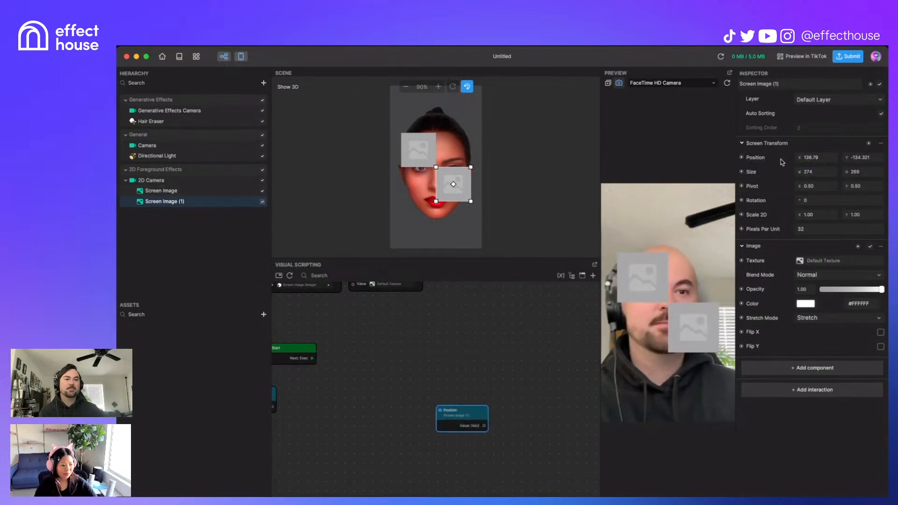
left_click(742, 157)
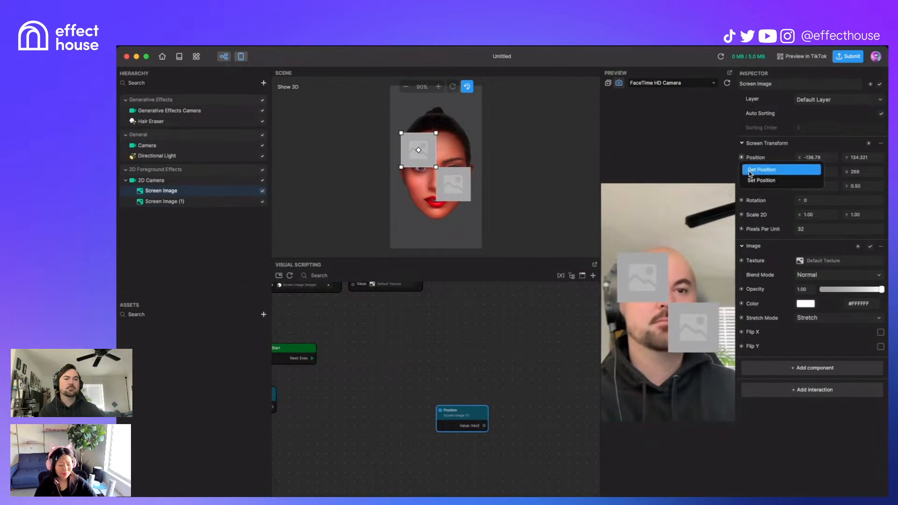
left_click(753, 168)
left_click_drag(465, 411, 465, 359)
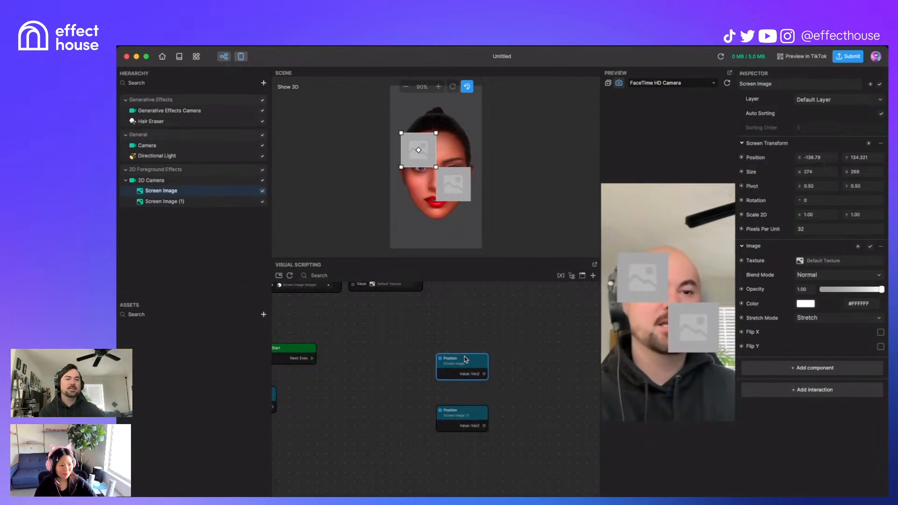
Step: Add Get Size nodes for Screen Image and Screen Image (1)
left_click(741, 172)
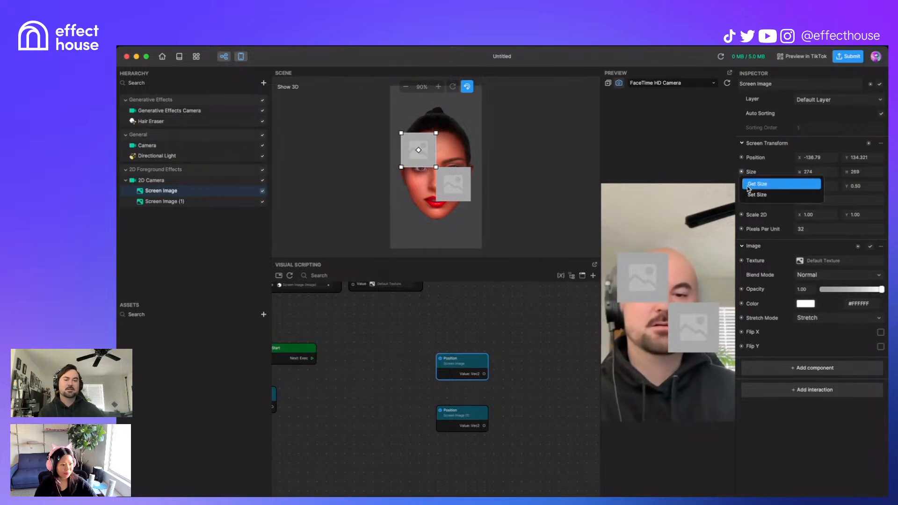
left_click(749, 184)
left_click_drag(458, 417, 535, 358)
left_click(165, 202)
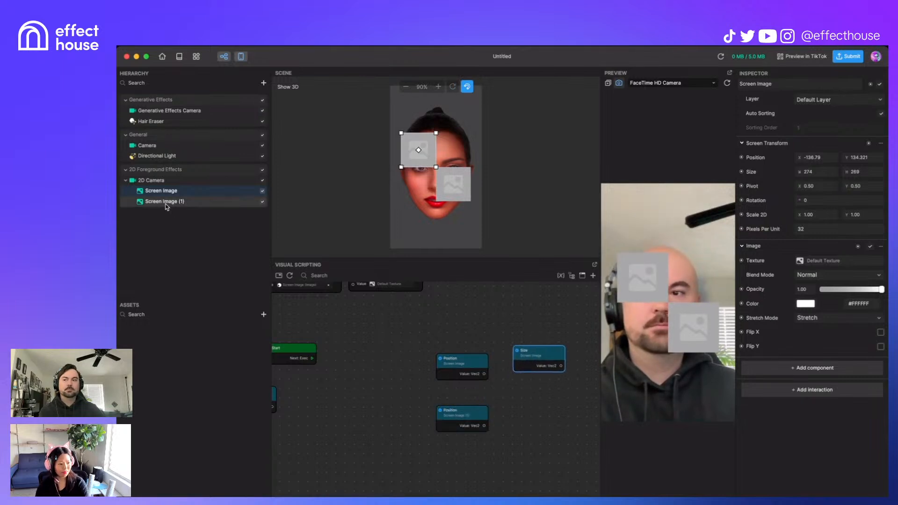
left_click(741, 173)
left_click(751, 184)
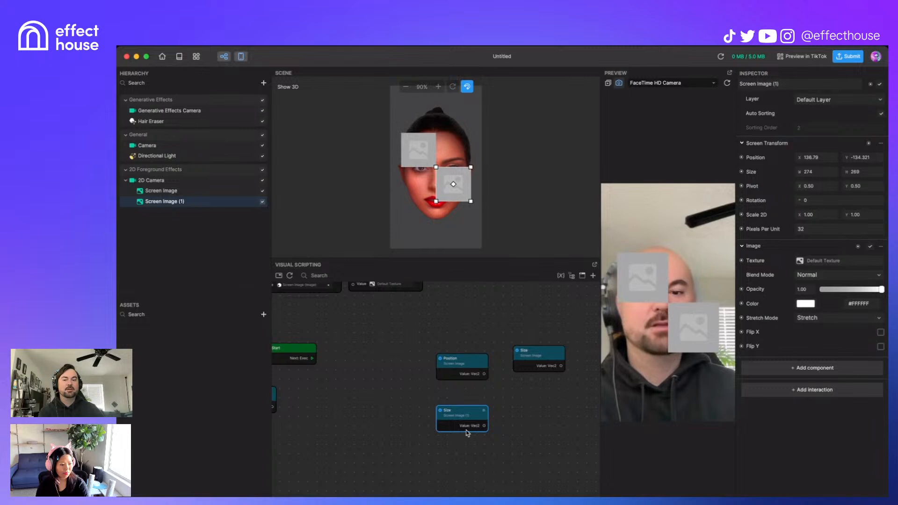
left_click_drag(462, 416, 538, 416)
Step: Arrange the four nodes so Screen Image's Size sits under its Position
middle_click_drag(513, 474, 448, 452)
scroll(448, 453, "up", 1)
scroll(471, 433, "up", 1)
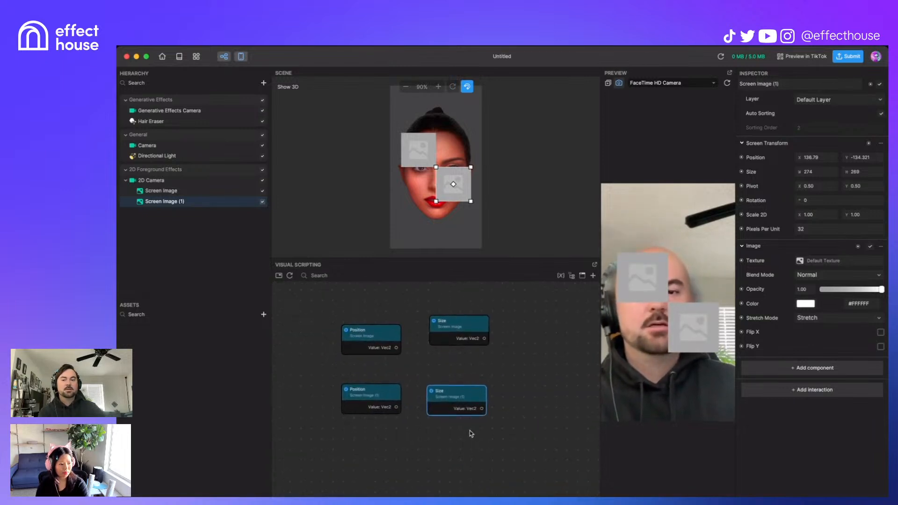
middle_click_drag(527, 367, 536, 403)
left_click_drag(401, 371, 401, 330)
left_click_drag(483, 364, 398, 362)
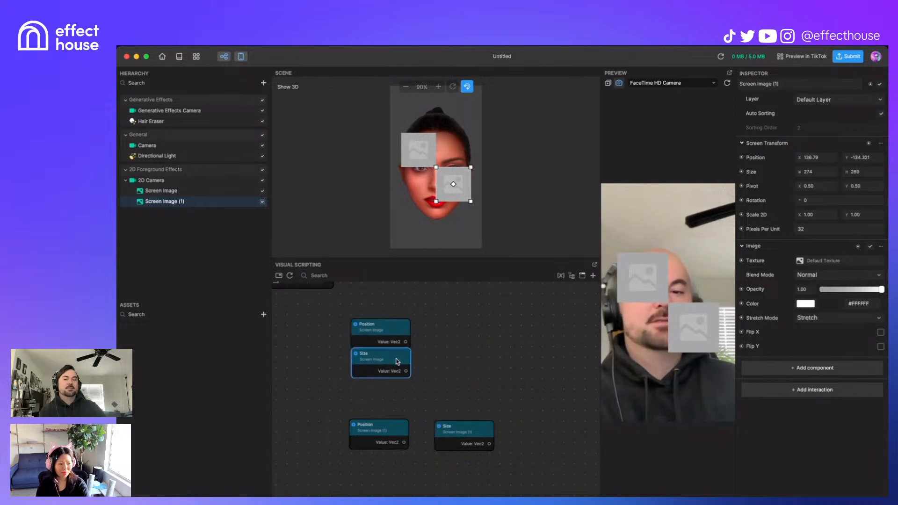
Step: Add a Distance node fed by Screen Image's position (A) and Screen Image (1)'s (B)
right_click(518, 345)
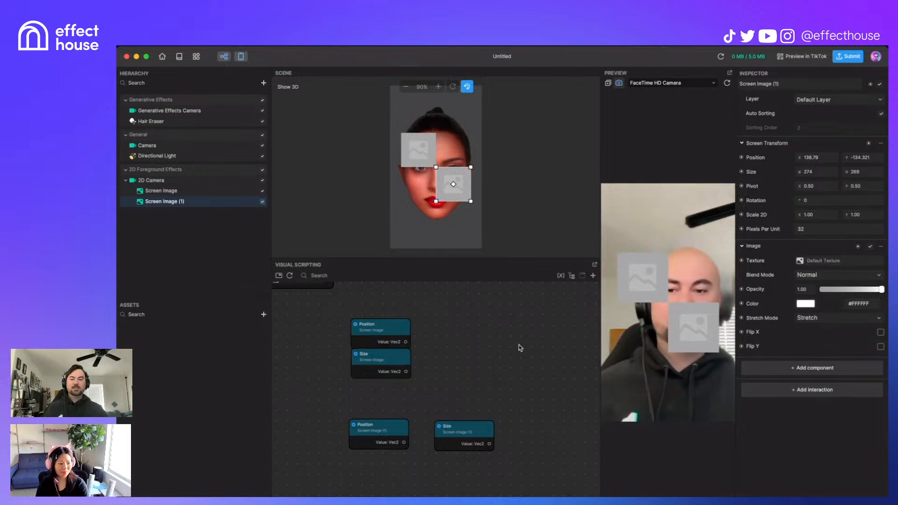
type("dis")
key("Return")
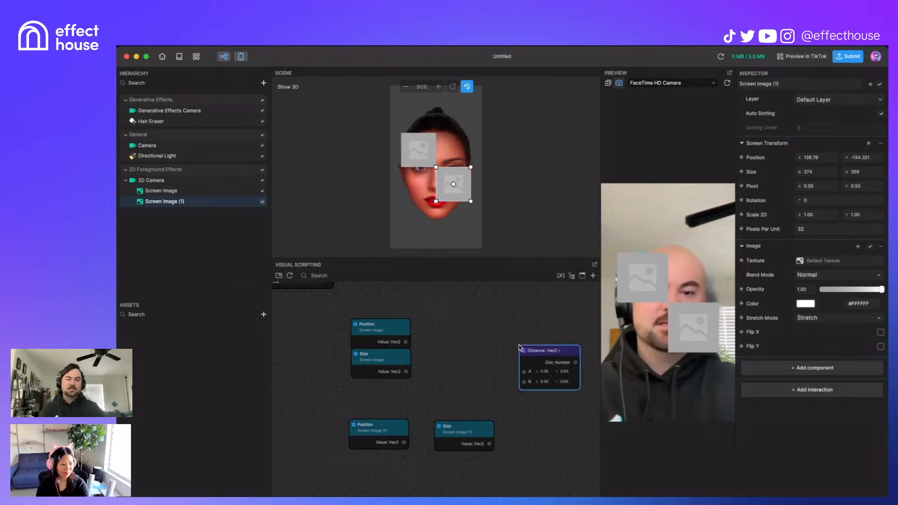
left_click_drag(406, 341, 524, 372)
left_click_drag(404, 443, 524, 383)
Step: Rearrange the Distance and Size nodes so all are in view
left_click_drag(566, 351, 523, 344)
left_click_drag(391, 358, 537, 468)
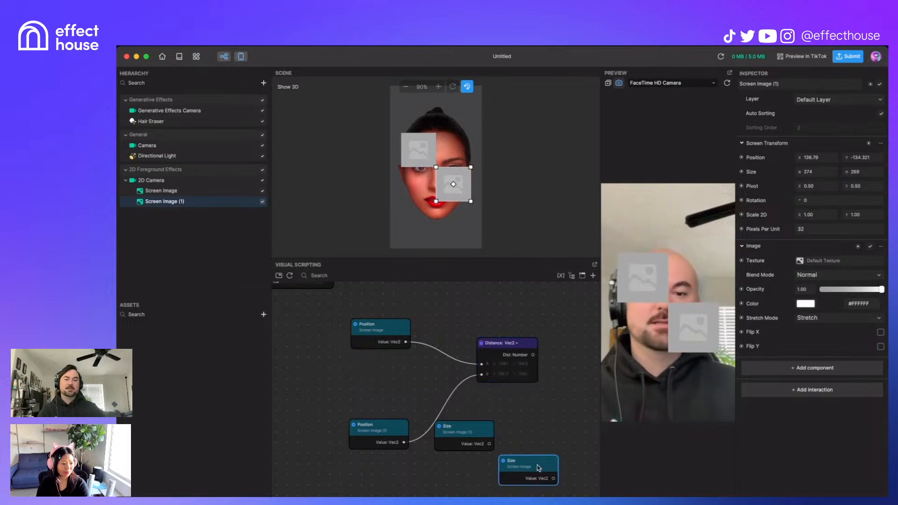
middle_click_drag(536, 393, 478, 370)
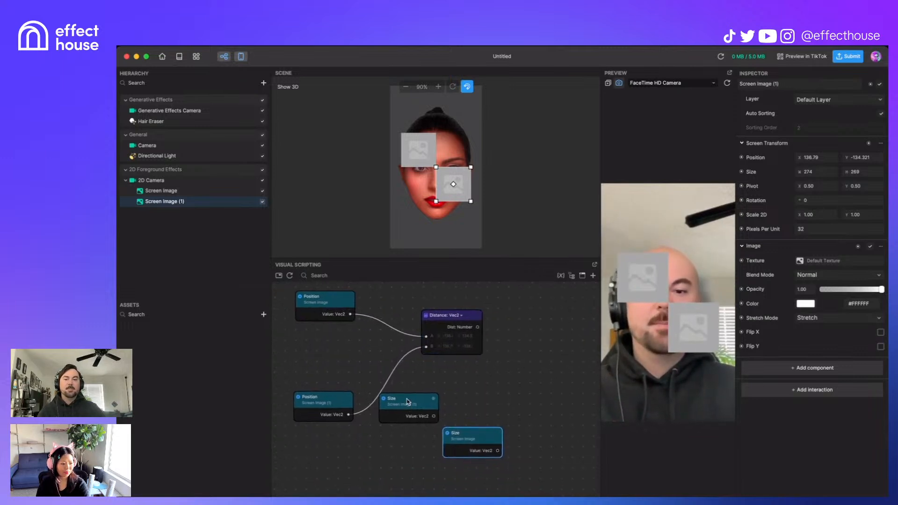
left_click_drag(474, 320, 450, 324)
scroll(538, 379, "down", 3)
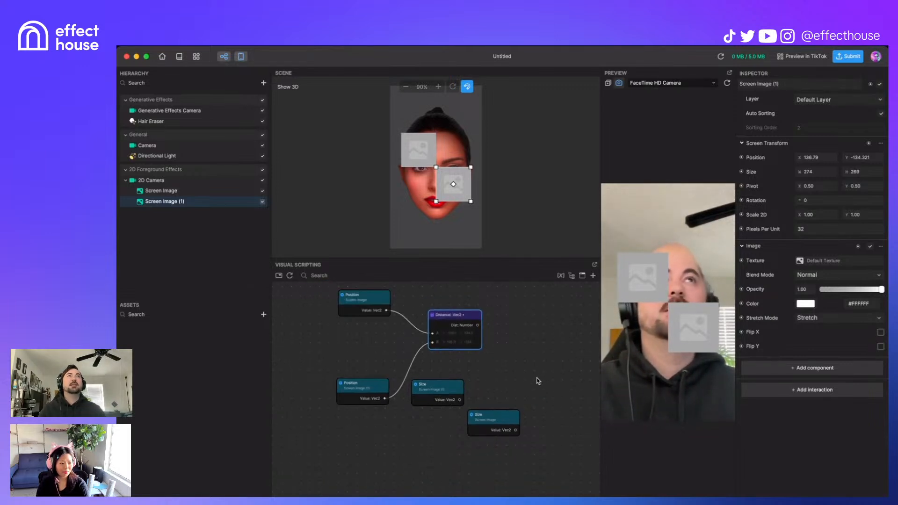
left_click(428, 390)
left_click_drag(508, 420, 452, 435)
Step: Add a Split: Vec2 node fed by the lower Size node's value
right_click(504, 416)
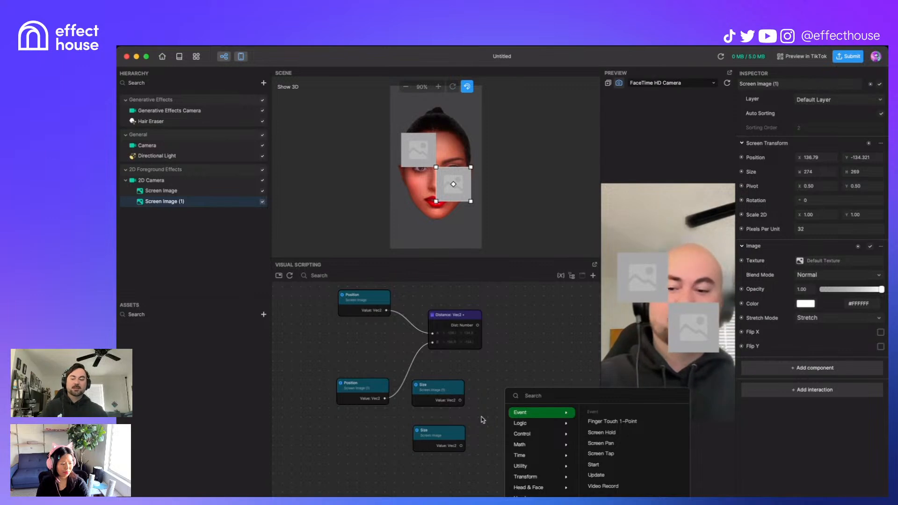
mouse_move(515, 436)
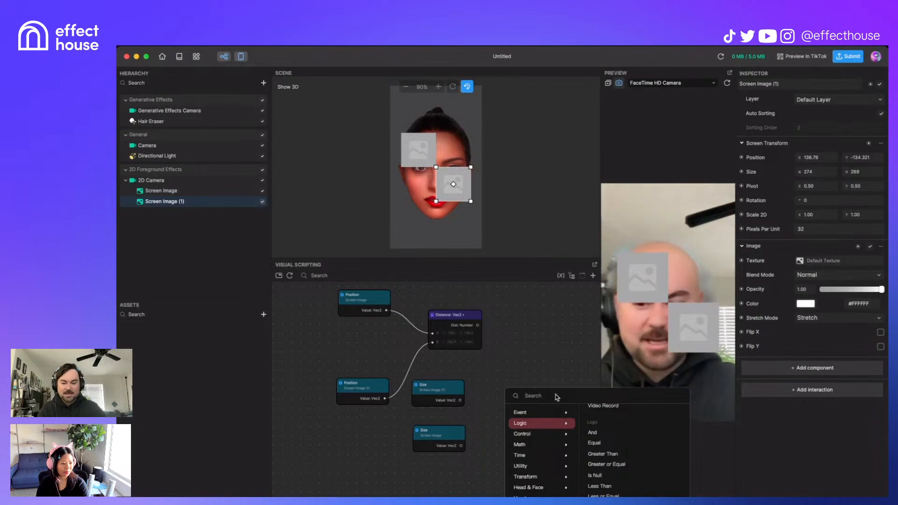
type("sl")
key("BackSpace")
type("plit")
key("Return")
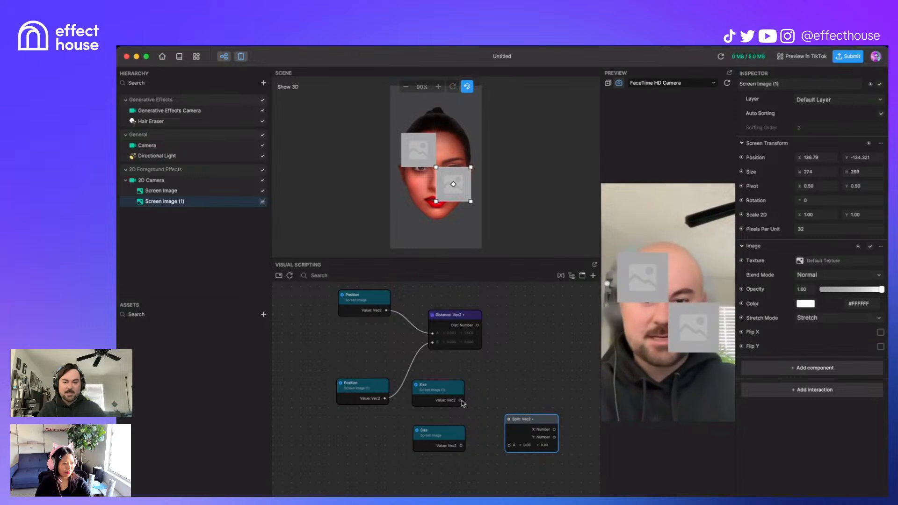
left_click_drag(460, 445, 512, 447)
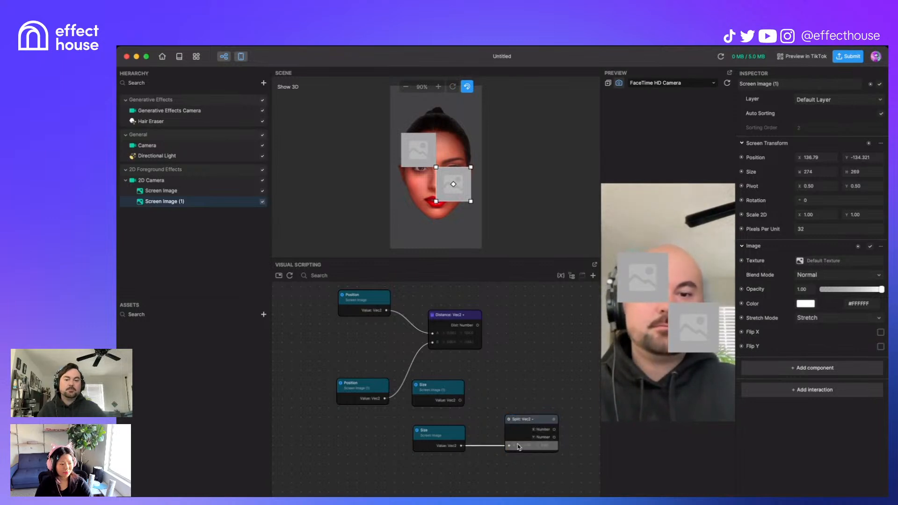
Step: Duplicate the Split node and feed it Size (1)'s value
left_click(542, 421)
left_click_drag(542, 421, 544, 375, "alt")
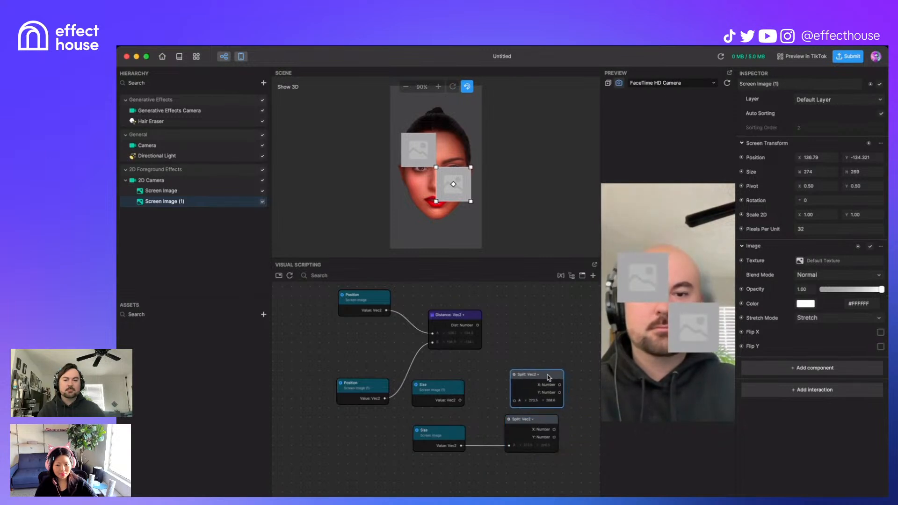
left_click_drag(461, 401, 508, 403)
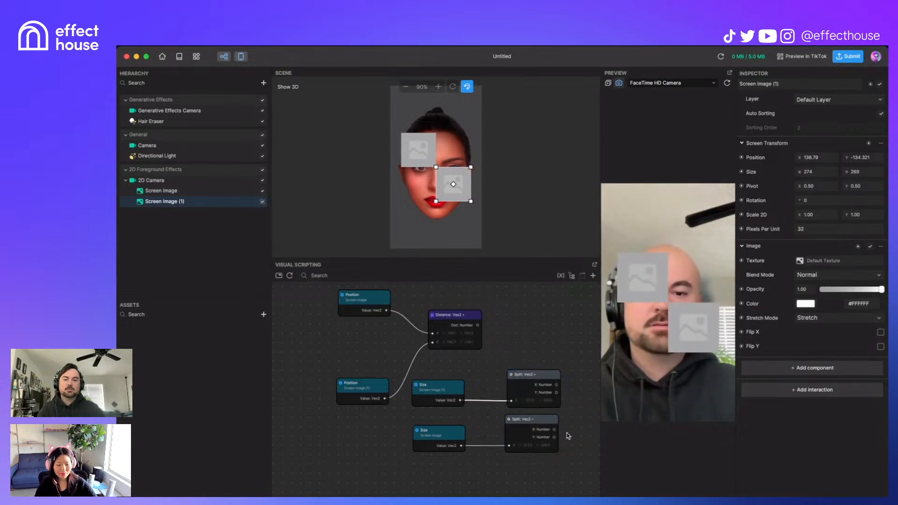
right_click_drag(561, 427, 511, 423)
Step: Add an Add: Number node and wire the Split nodes' X outputs into its A and B inputs
right_click(535, 399)
type("add")
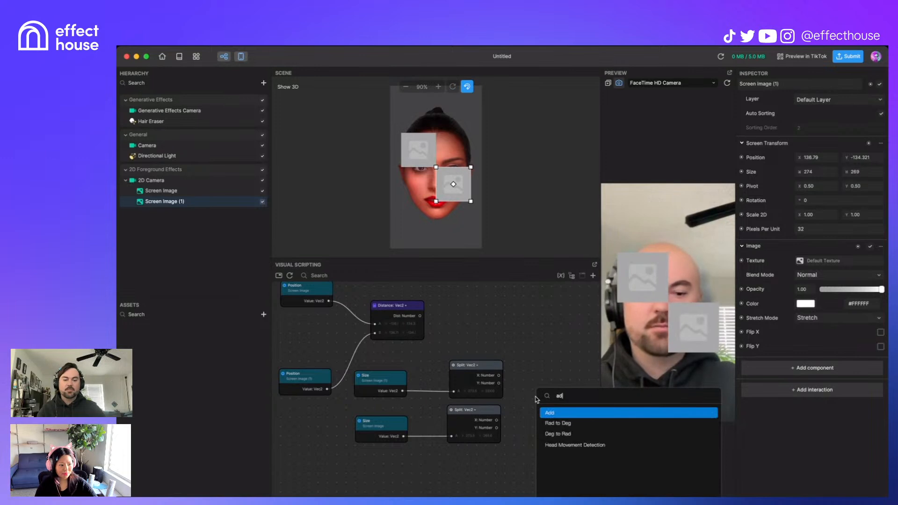
key("Return")
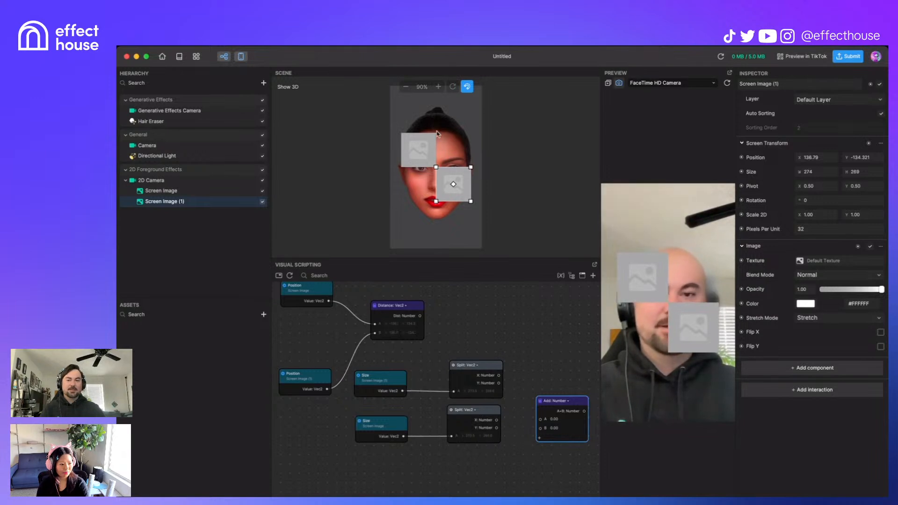
middle_click_drag(543, 375, 520, 354)
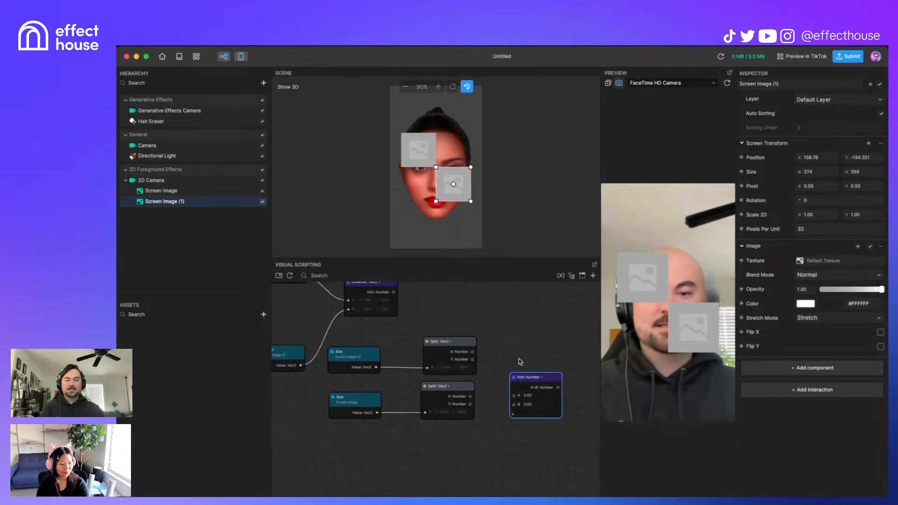
left_click_drag(472, 351, 366, 377)
scroll(545, 327, "down", 3)
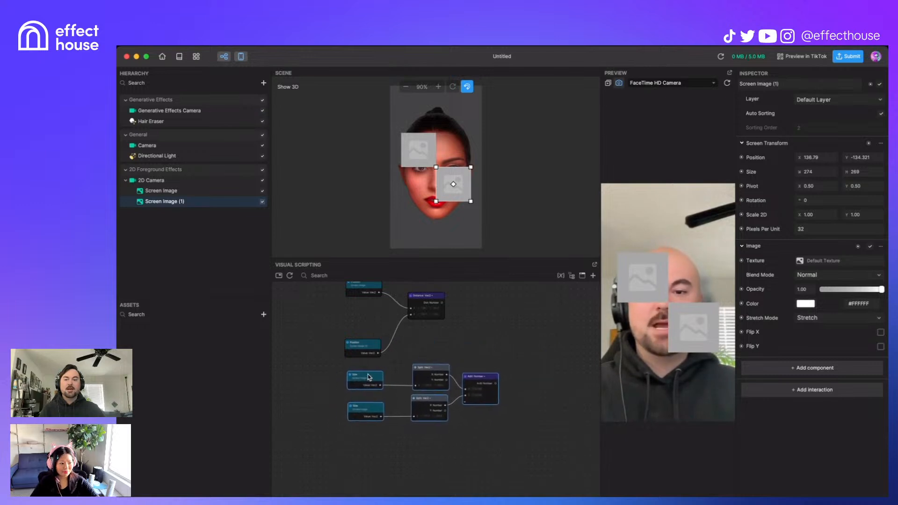
left_click(530, 327)
Step: Add an If node and a Greater Than node to the graph
right_click(529, 328)
type("if")
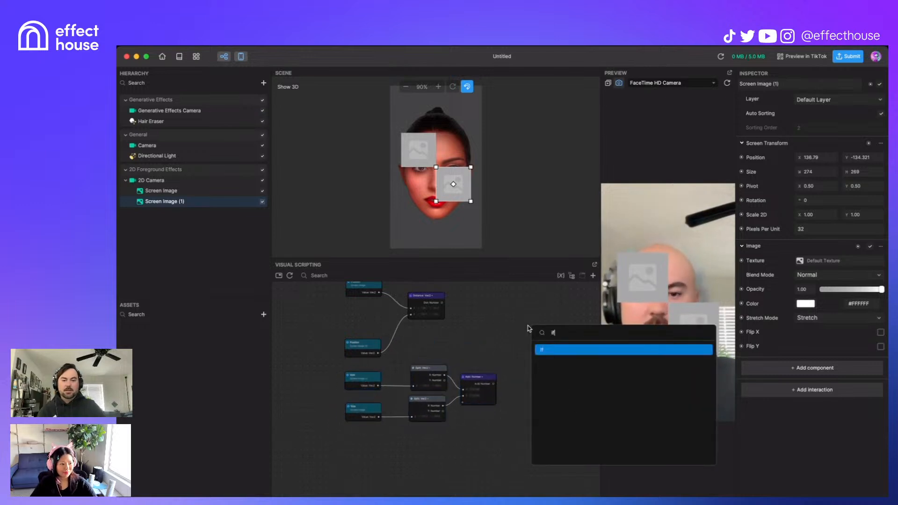
key("Return")
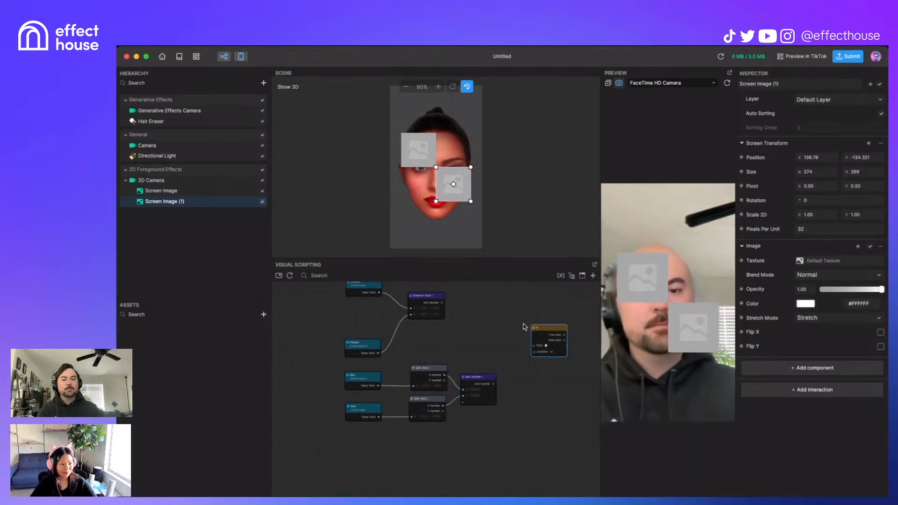
right_click(483, 304)
type("gre")
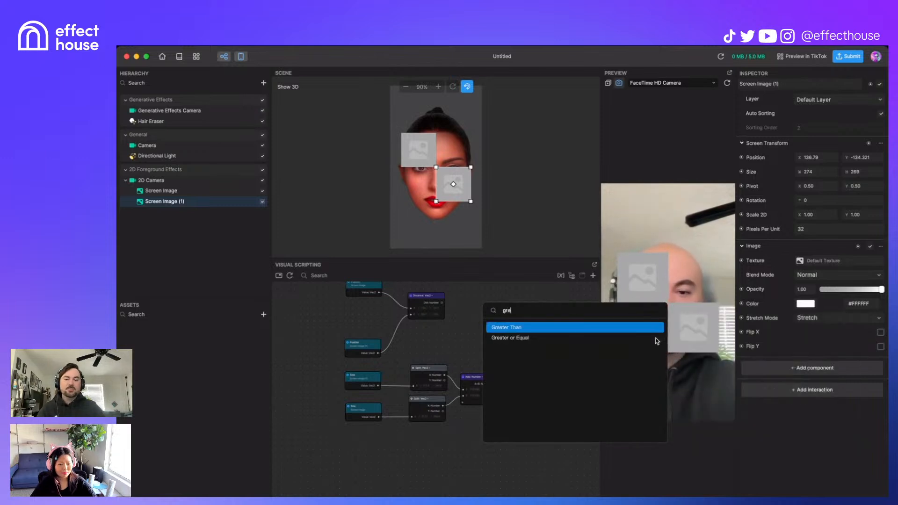
key("Return")
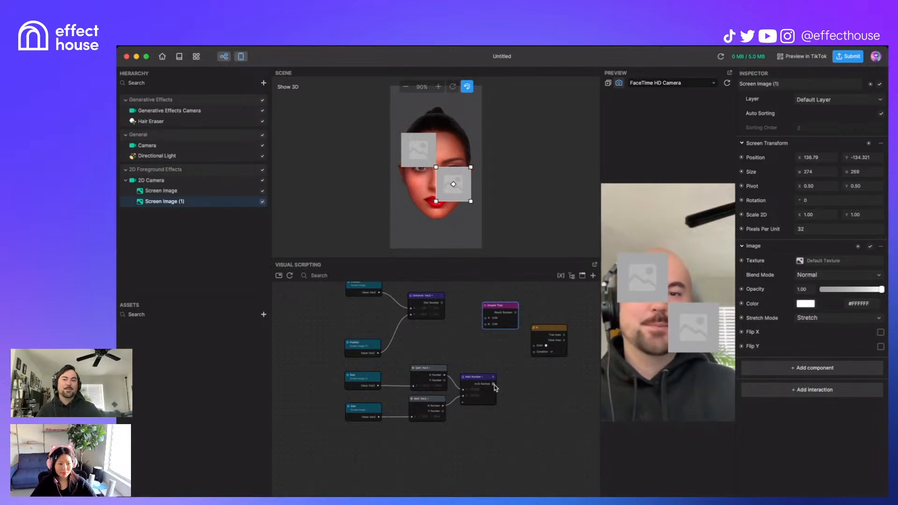
Step: Feed the Add result into Greater Than and arrange it beside the If node
left_click_drag(494, 385, 486, 322)
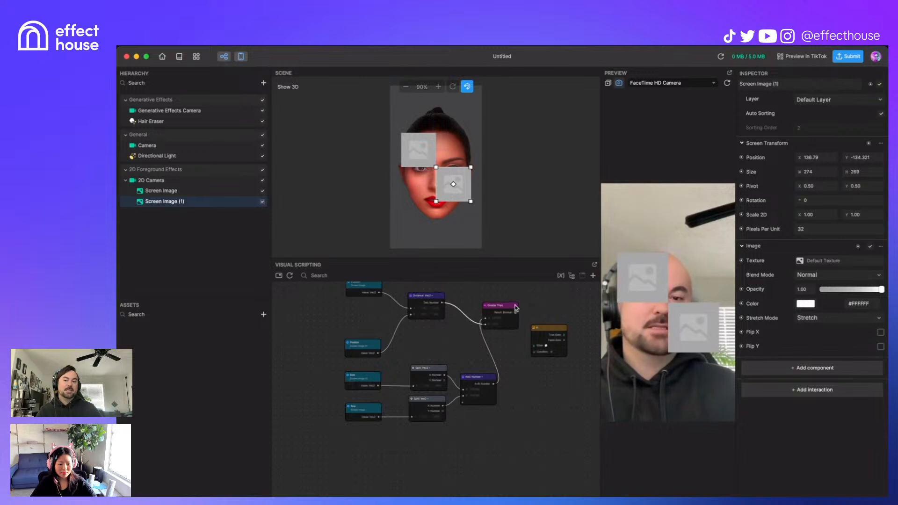
left_click_drag(513, 307, 563, 328)
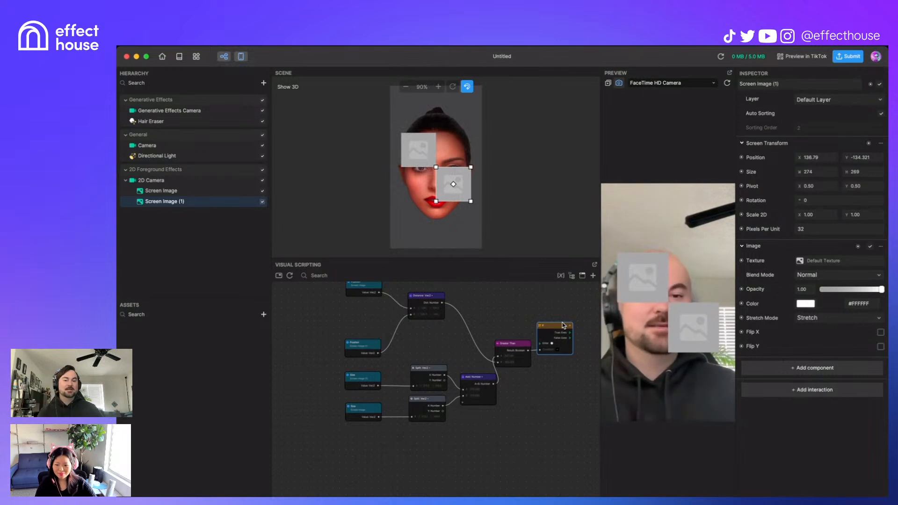
left_click_drag(563, 325, 566, 320)
Step: Add an Update node and connect its Next Exec to the If node's Enter
right_click(497, 300)
type("u")
key("Return")
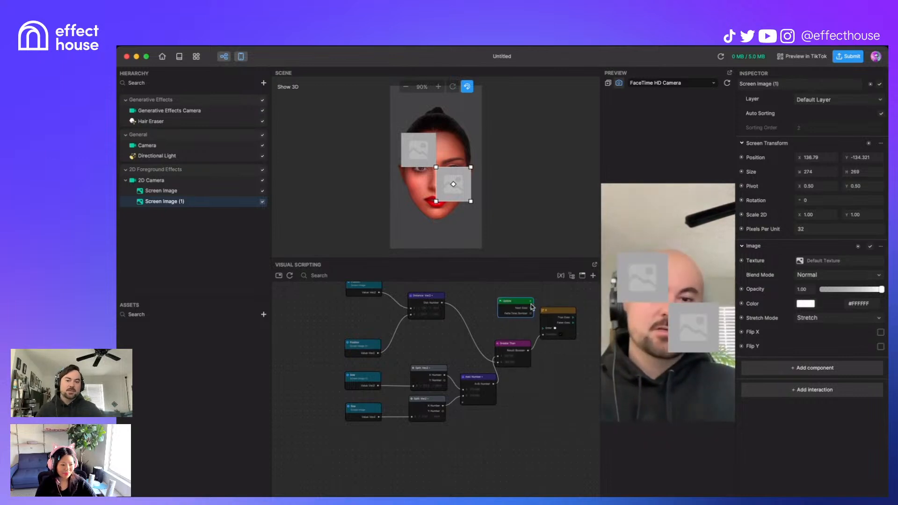
left_click_drag(530, 308, 543, 329)
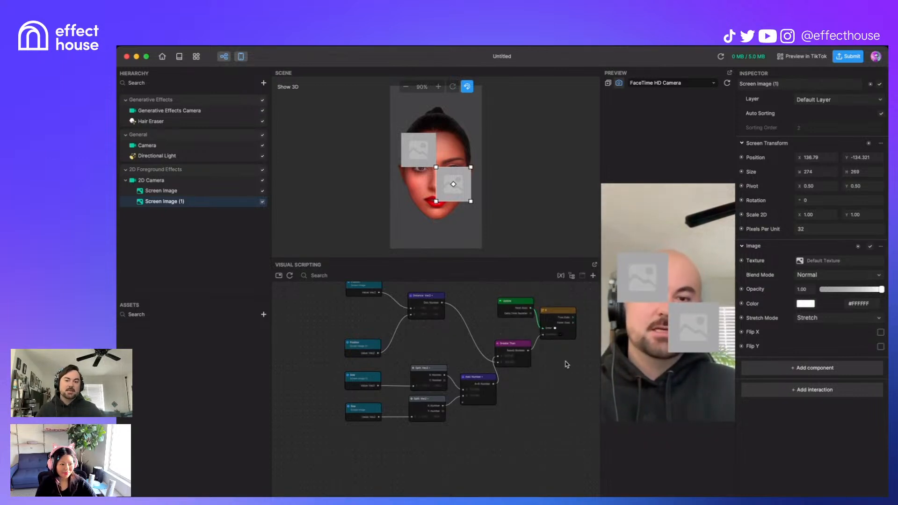
Step: Add a second If node after True Exec and place it beside the first
scroll(513, 343, "right", 5)
right_click(513, 344)
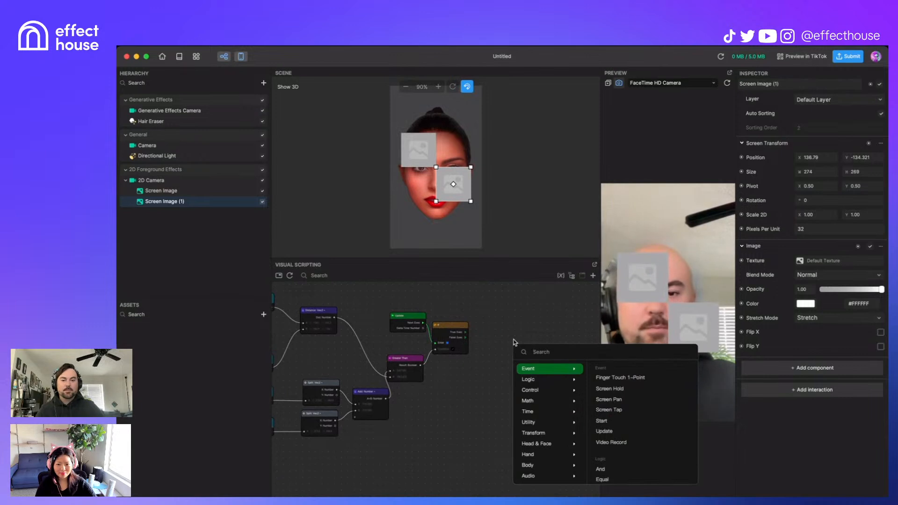
type("if")
key("Return")
left_click(490, 334)
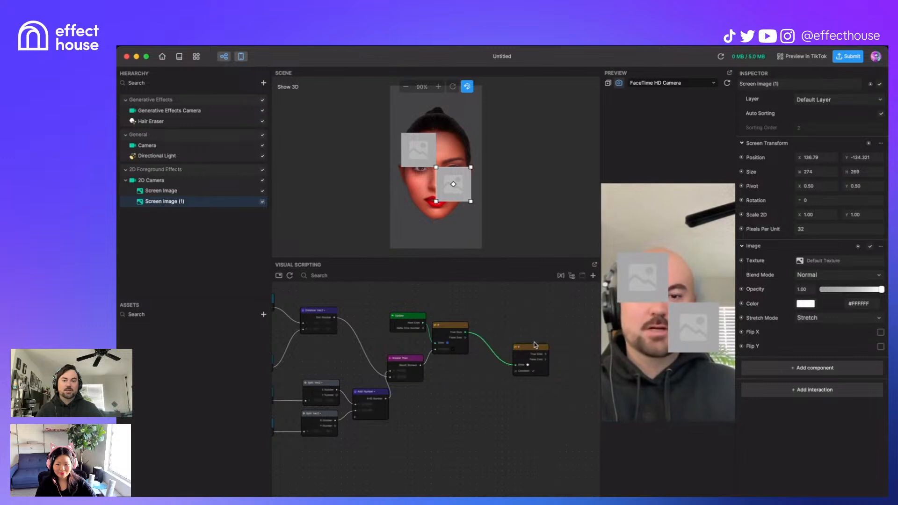
left_click_drag(535, 347, 526, 307)
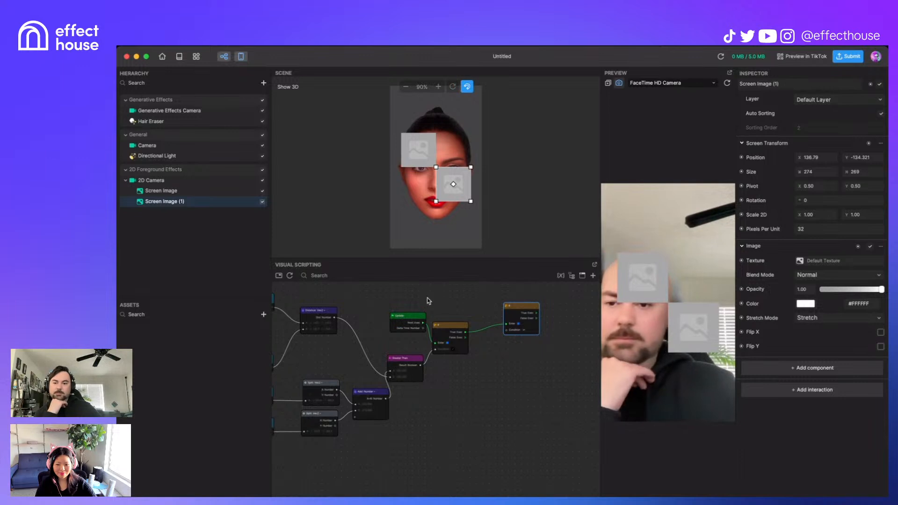
Step: Move Screen Image (1) lower on the face to Y -201.043
scroll(449, 358, "up", 3)
scroll(520, 427, "left", 5)
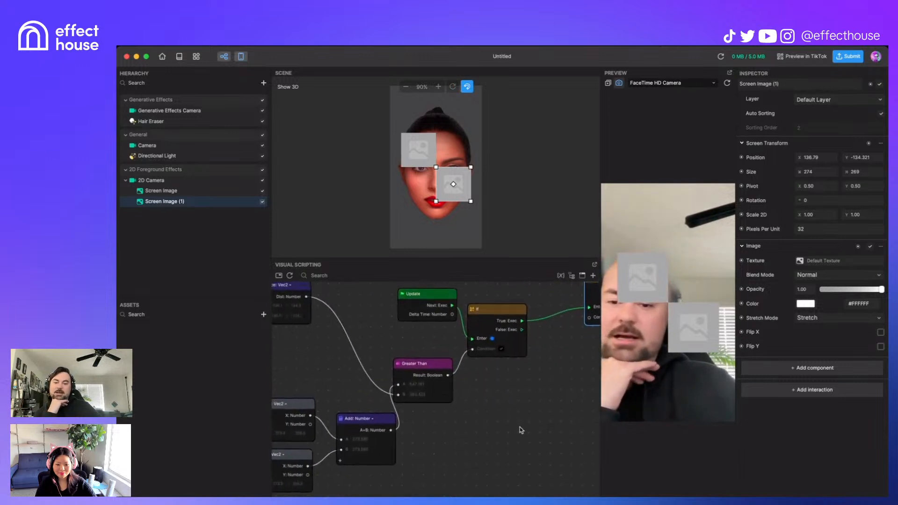
scroll(572, 428, "right", 3)
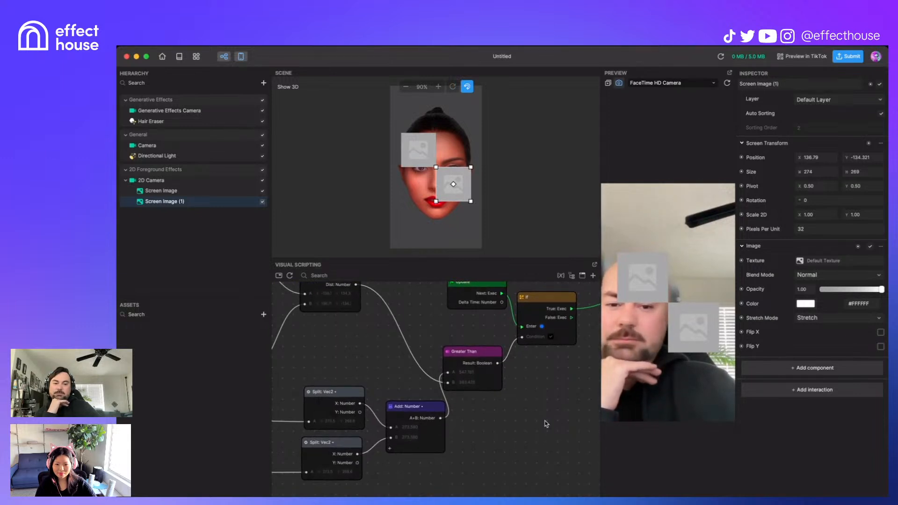
scroll(484, 407, "right", 3)
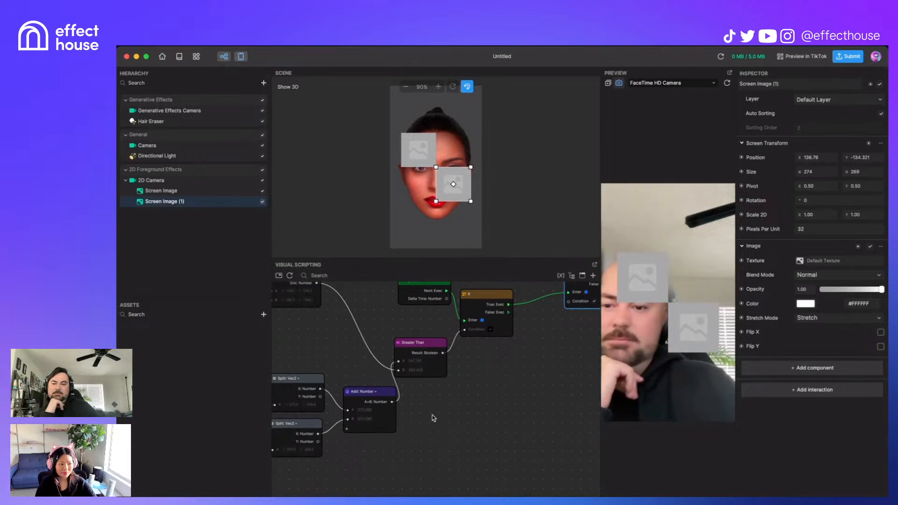
scroll(426, 439, "left", 1)
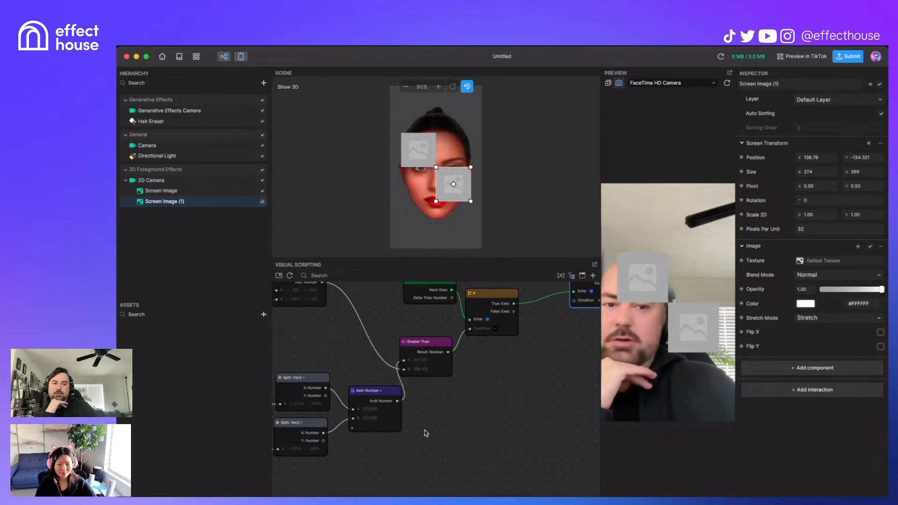
scroll(428, 430, "left", 2)
scroll(428, 430, "up", 1)
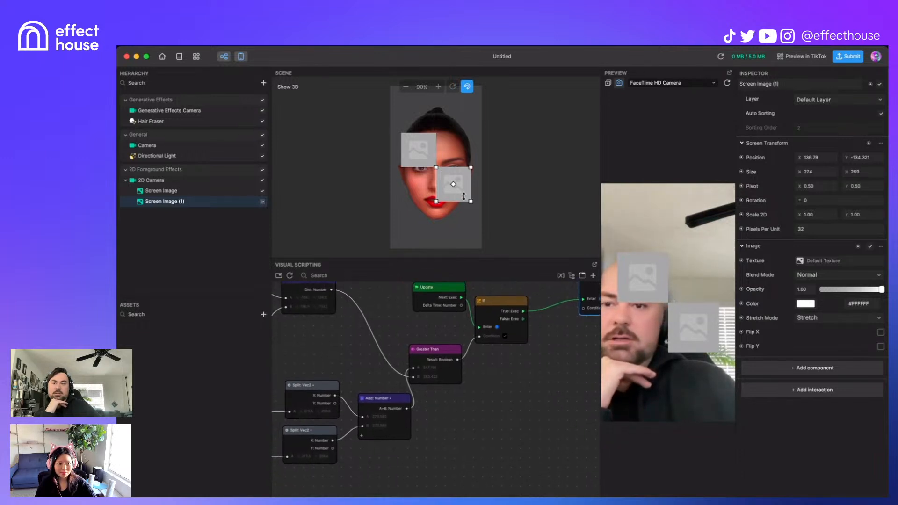
left_click_drag(467, 176, 467, 185)
Step: Check the Greater Than node's values and bring the left-side nodes into view
scroll(538, 376, "right", 5)
scroll(538, 376, "up", 2)
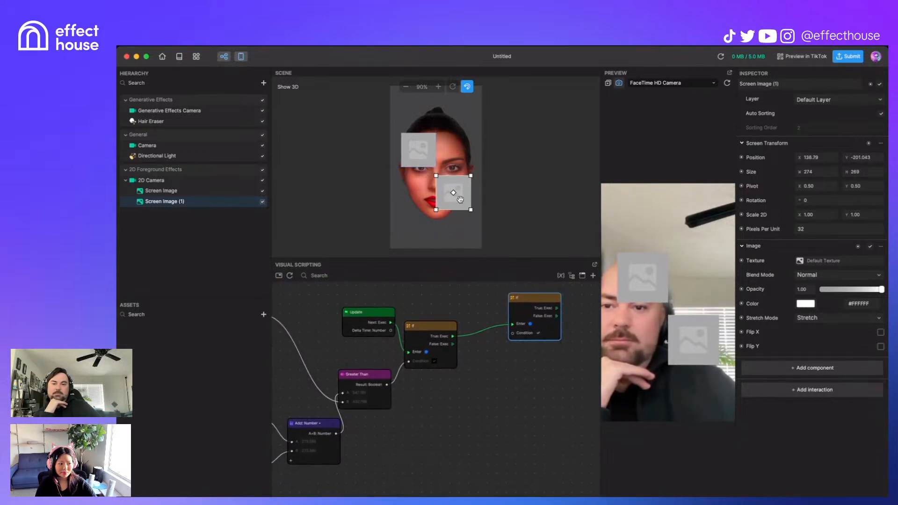
scroll(400, 396, "left", 5)
scroll(400, 397, "down", 1)
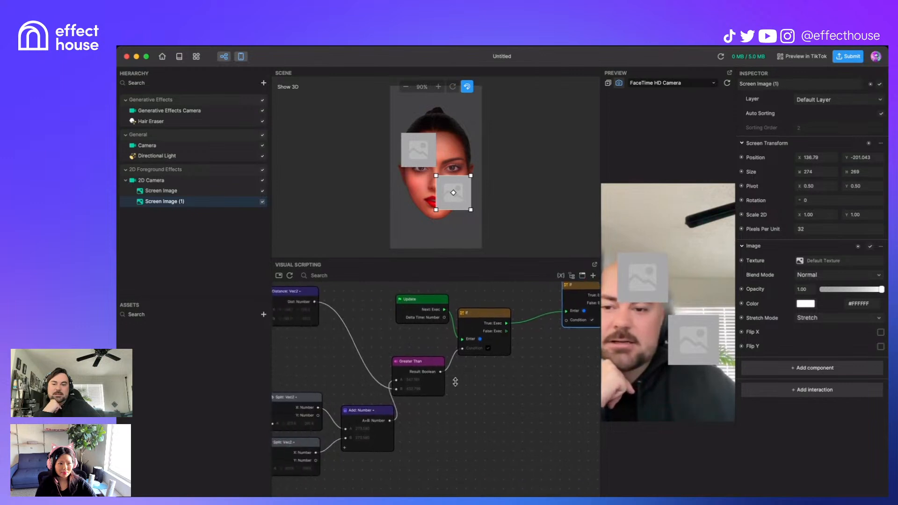
left_click(435, 360)
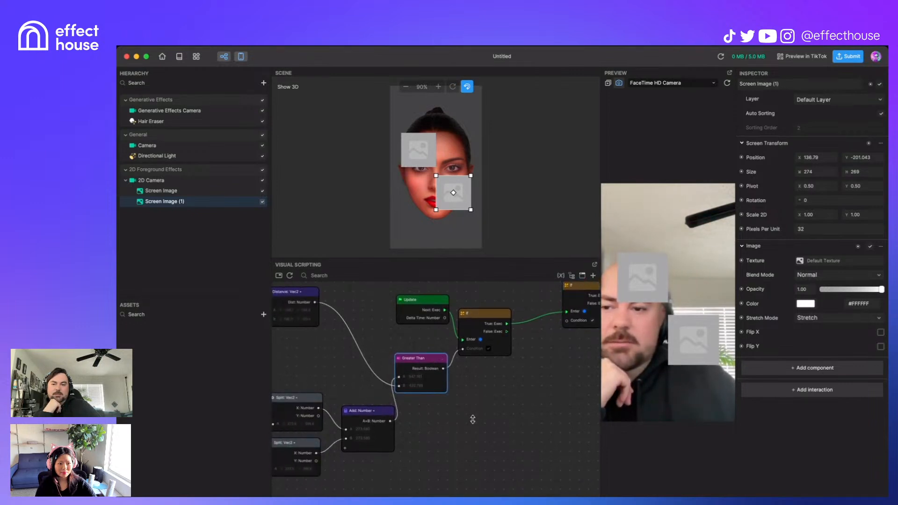
scroll(473, 416, "left", 6)
middle_click_drag(551, 419, 583, 423)
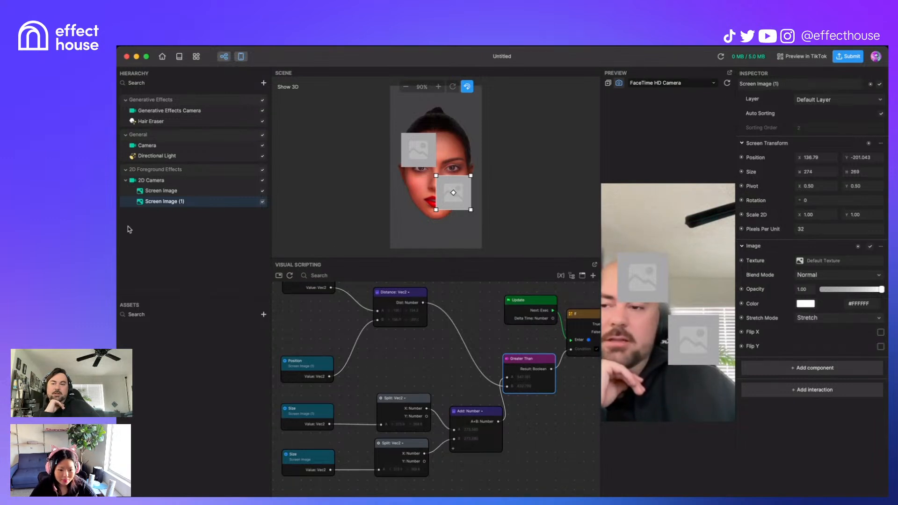
Step: Select Screen Image (1) and move its Position node up in the graph
left_click(190, 181)
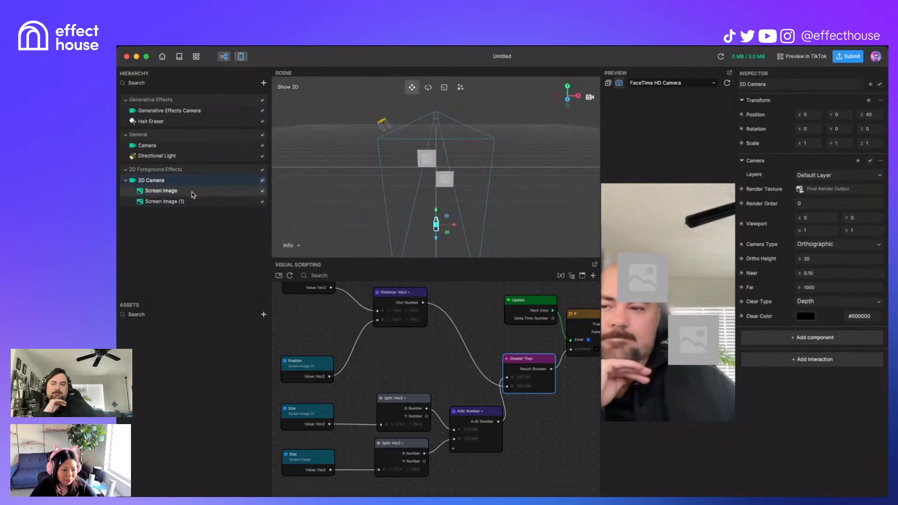
left_click(192, 191)
left_click(189, 201)
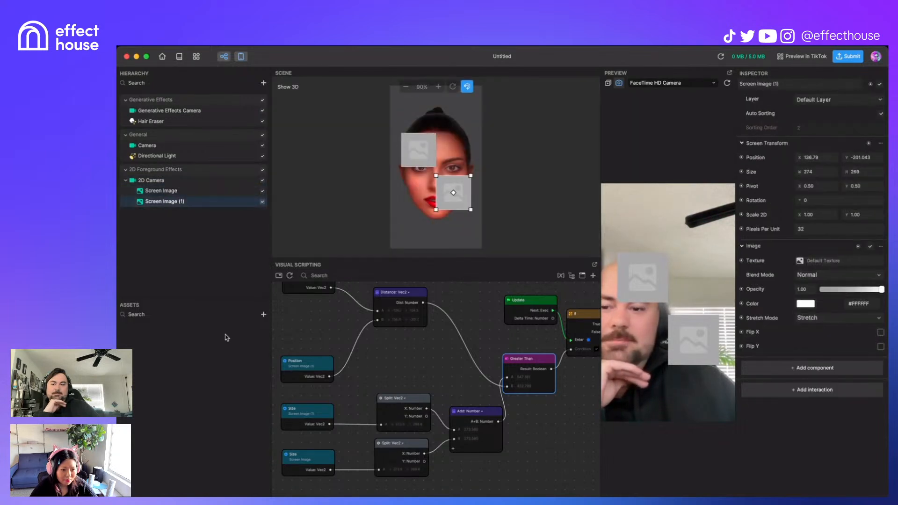
middle_click_drag(411, 353, 434, 370)
left_click_drag(343, 376, 345, 339)
middle_click_drag(419, 368, 394, 335)
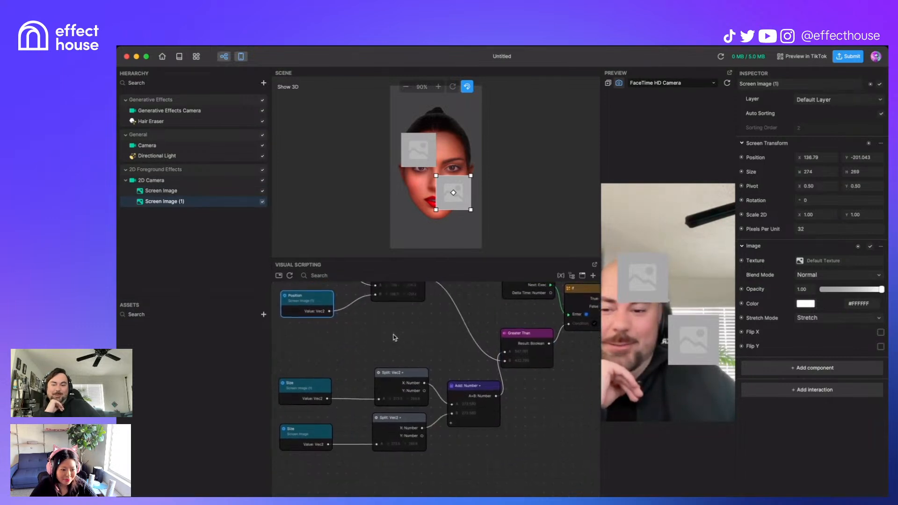
Step: Bring the Dist and Update nodes into view and compare the two Screen Images' positions
scroll(440, 437, "up", 1)
scroll(439, 437, "up", 1)
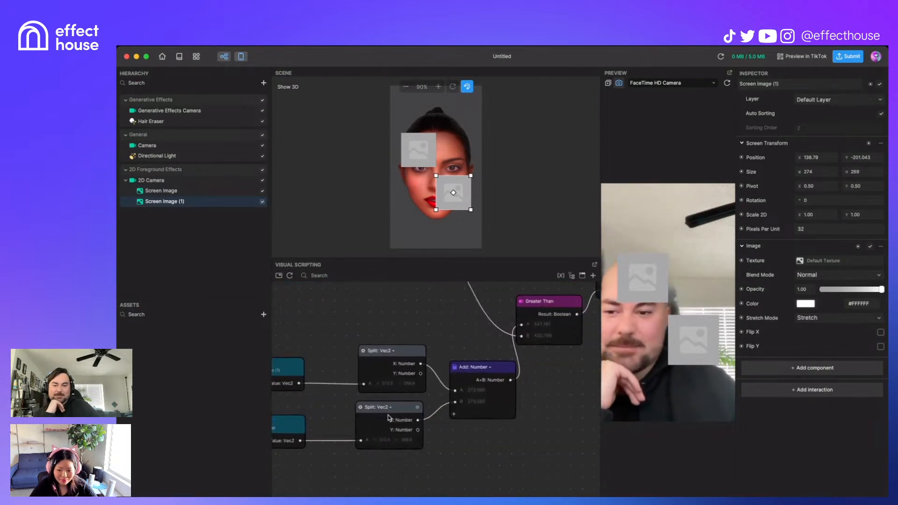
middle_click_drag(407, 308, 425, 415)
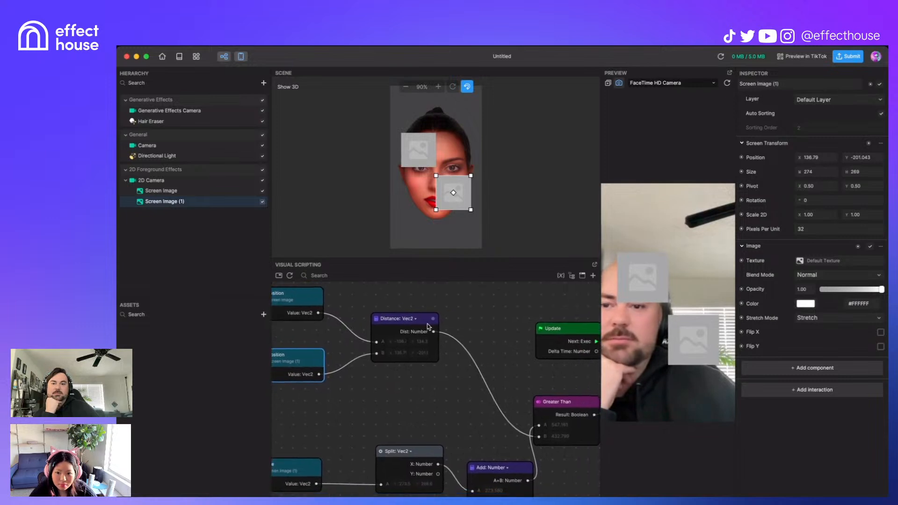
left_click(220, 194)
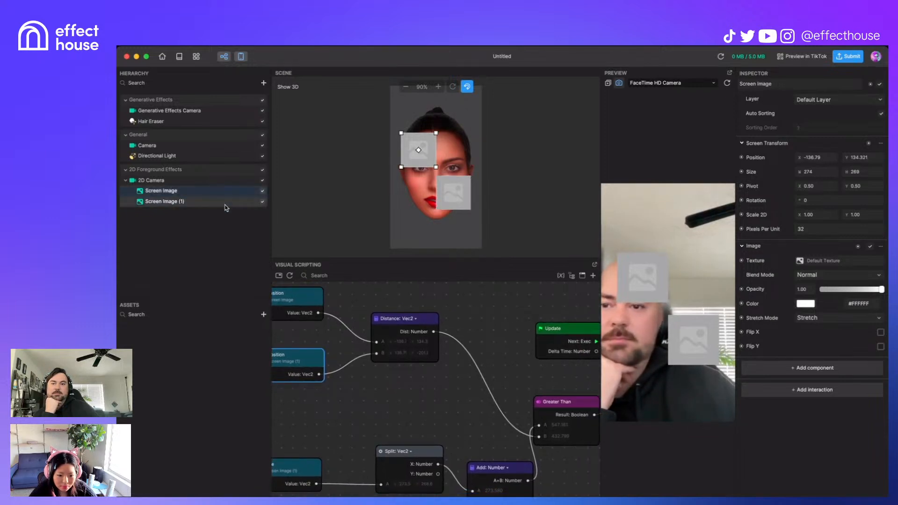
left_click(226, 202)
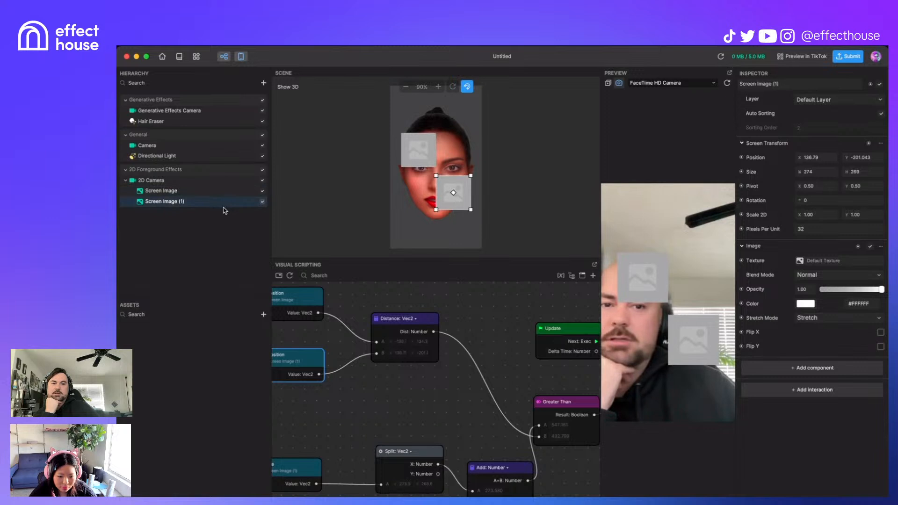
scroll(437, 405, "down", 5)
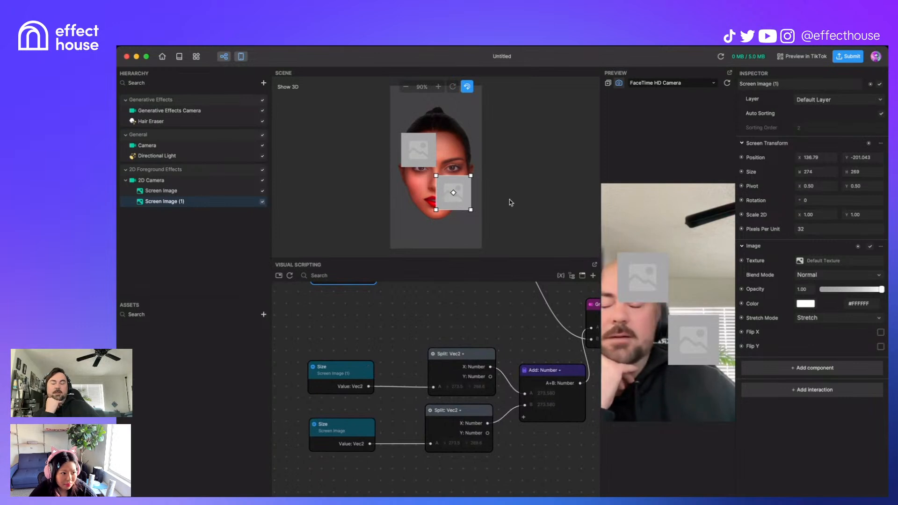
Step: Add a Divide: Vec2 node dividing the upper Size by 2, 2 before its Split node
right_click(365, 321)
type("divi")
key("Return")
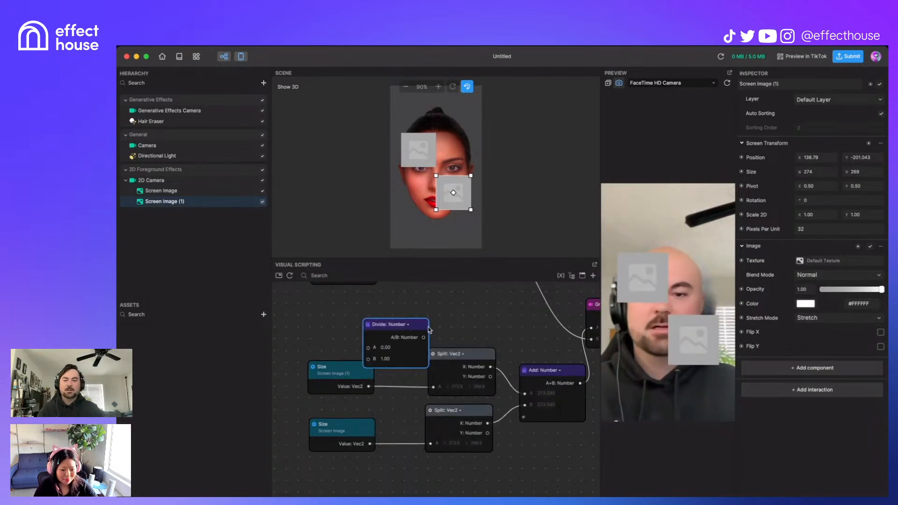
left_click_drag(330, 375, 369, 347)
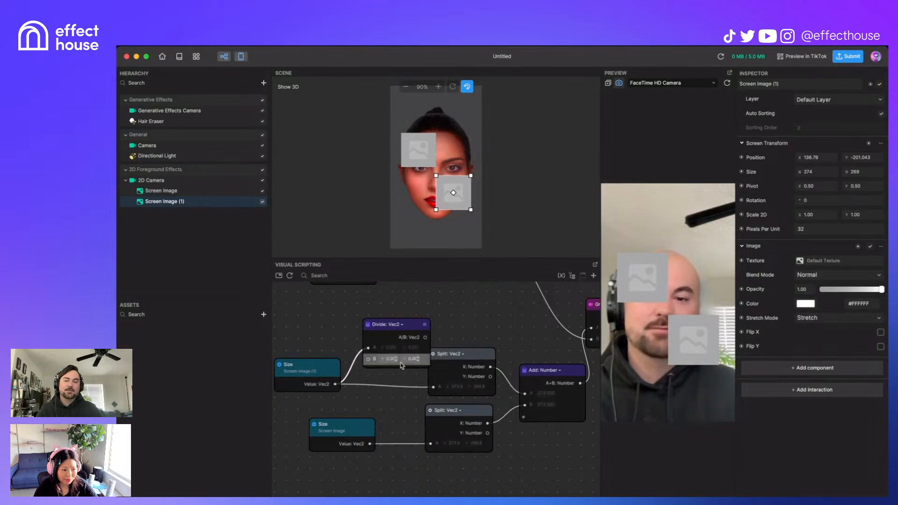
left_click(390, 360)
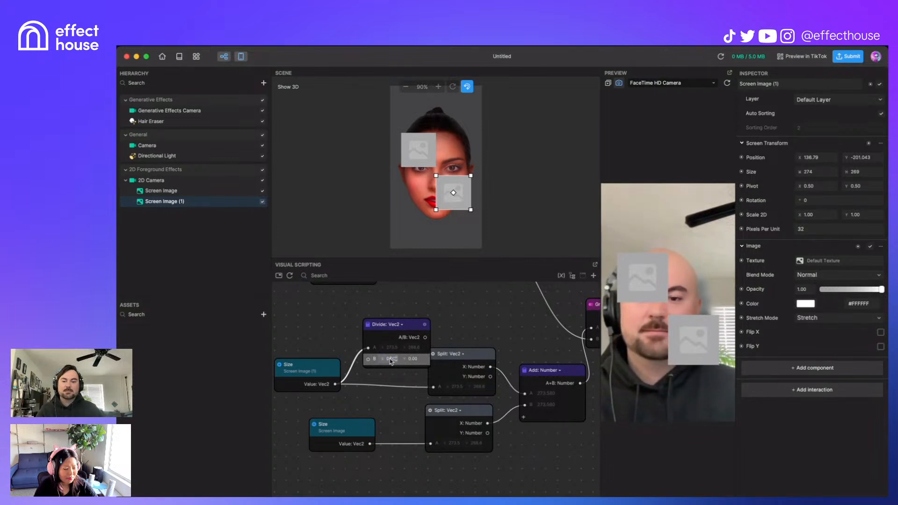
type("2")
left_click(418, 361)
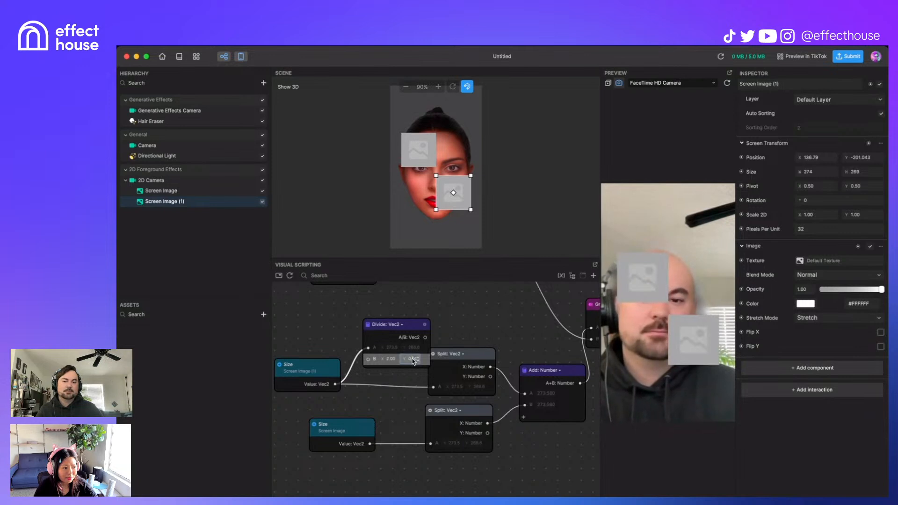
left_click_drag(425, 338, 436, 388)
Step: Duplicate the Divide node for the second Size and feed it into the lower Split
left_click(415, 327)
key("super+c")
key("super+v")
left_click_drag(459, 335, 416, 463)
left_click_drag(370, 443, 376, 482)
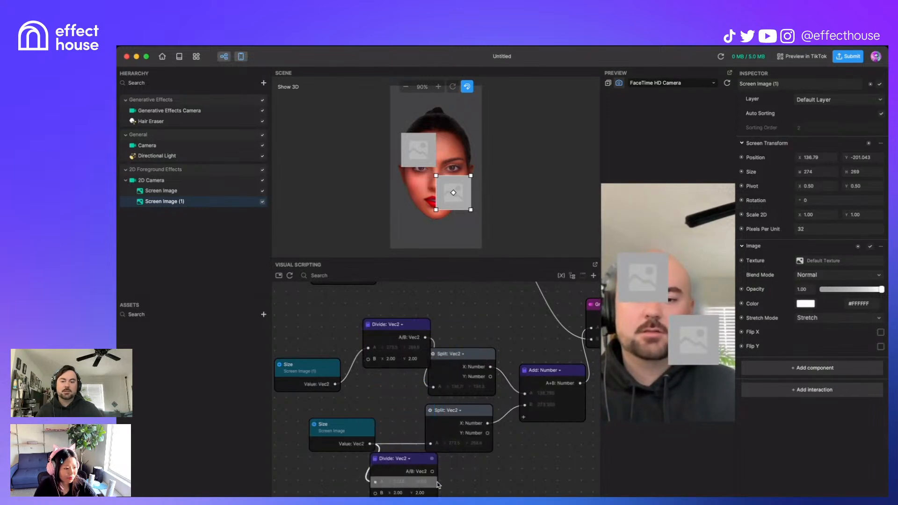
left_click_drag(432, 472, 428, 440)
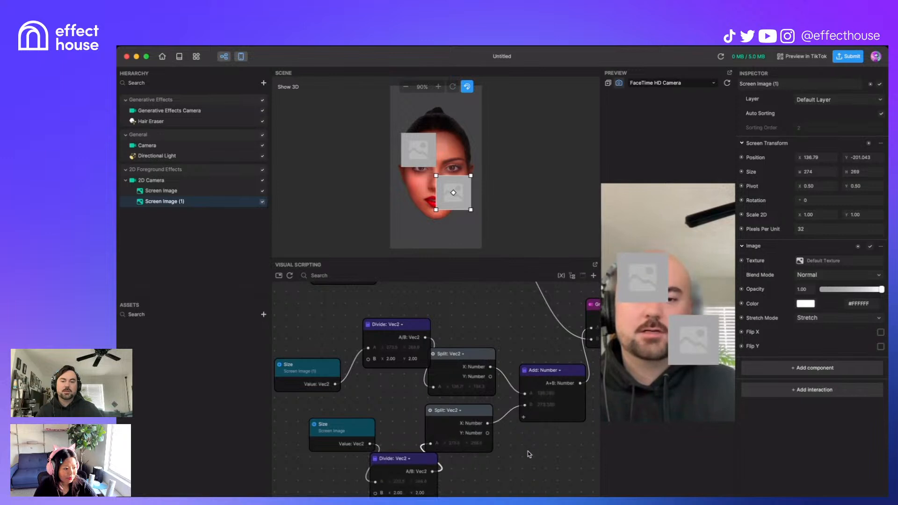
middle_click_drag(556, 440, 373, 436)
scroll(373, 436, "down", 1)
middle_click_drag(484, 341, 408, 458)
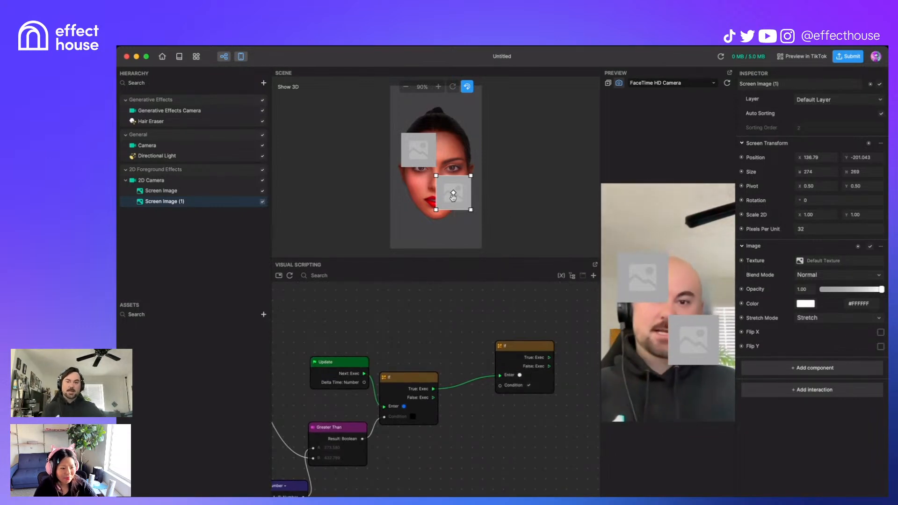
Step: Move Screen Image (1) up to 136.79, 134.321, level with the first image
left_click_drag(464, 202, 467, 156)
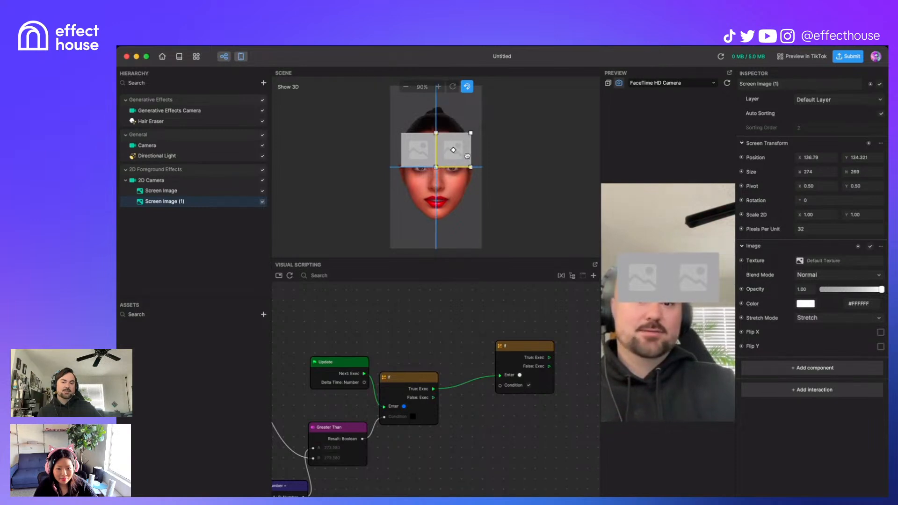
left_click_drag(463, 156, 458, 157)
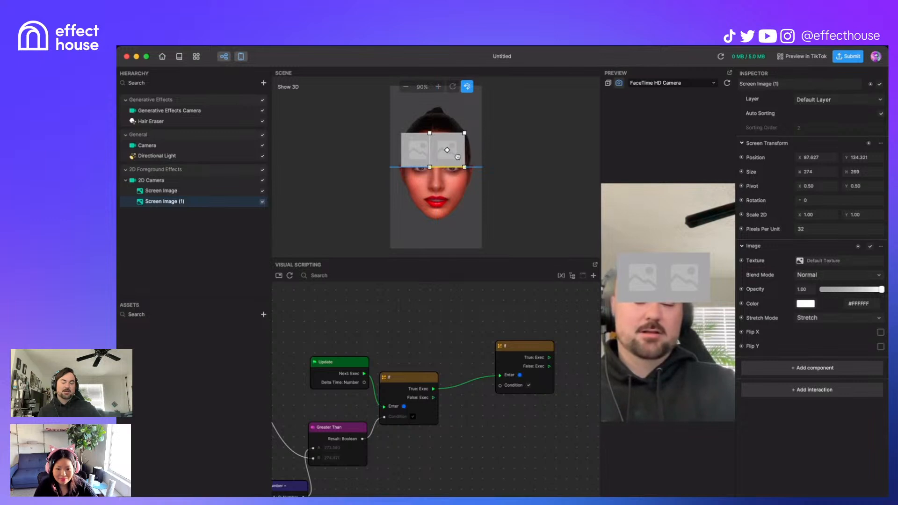
left_click_drag(458, 157, 461, 157)
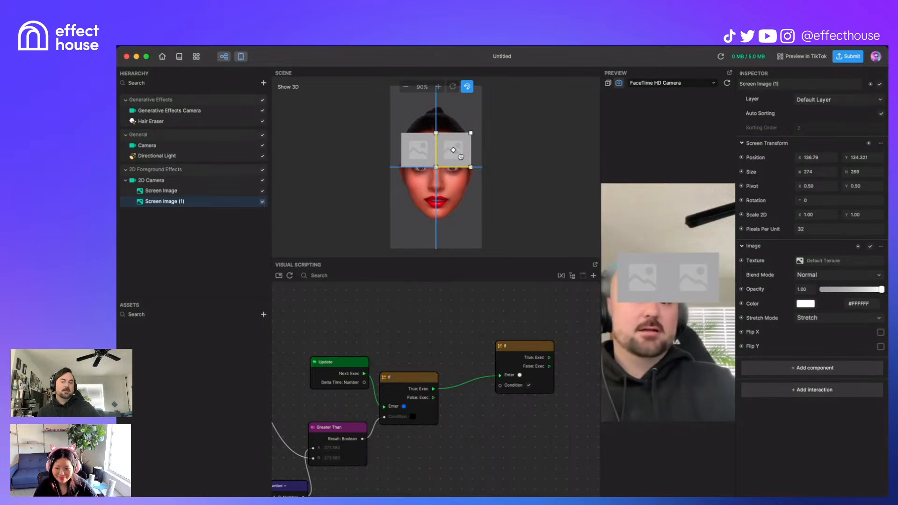
left_click_drag(461, 157, 464, 157)
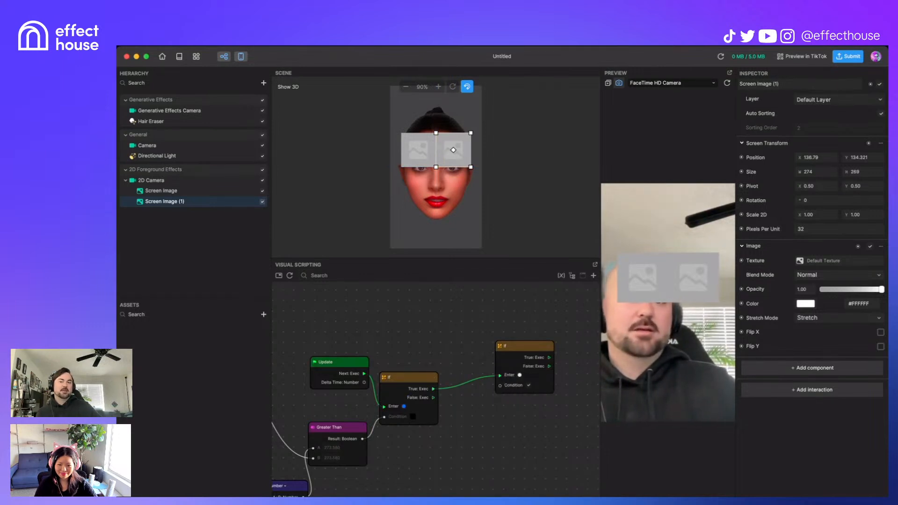
Step: Drag Screen Image into the graph as an entity node and move the second If down
left_click(408, 158)
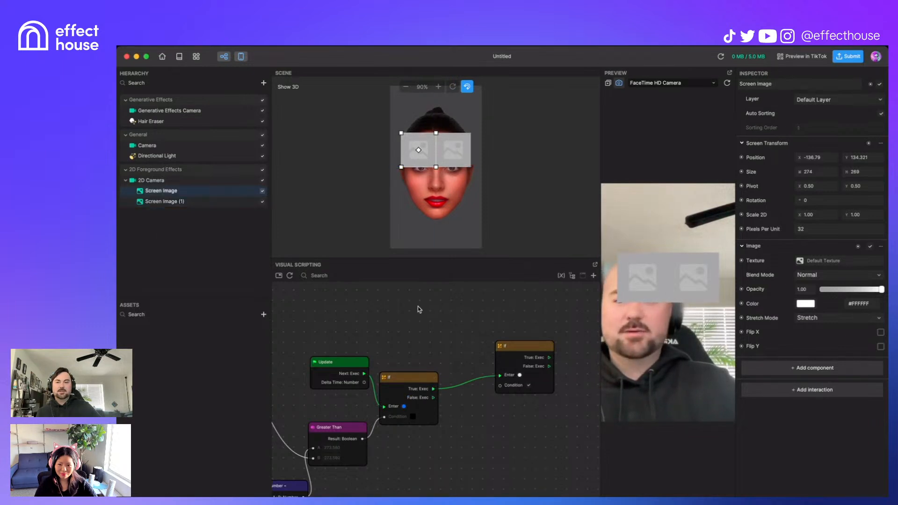
left_click_drag(183, 195, 435, 332)
left_click_drag(523, 346, 547, 437)
Step: Add a Set Visibility node targeting Screen Image, triggered by the If node's True output
right_click(541, 326)
type("set")
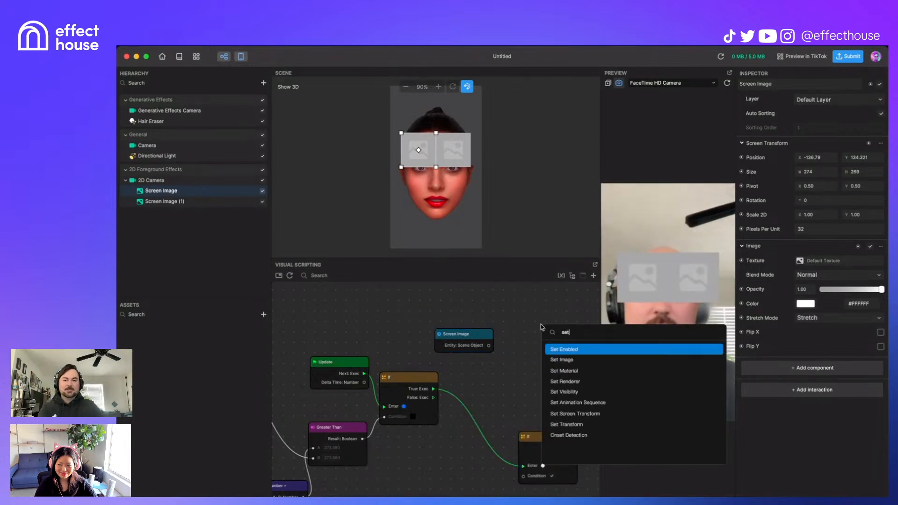
key("Down")
key("Down")
key("Down")
key("Down")
key("Return")
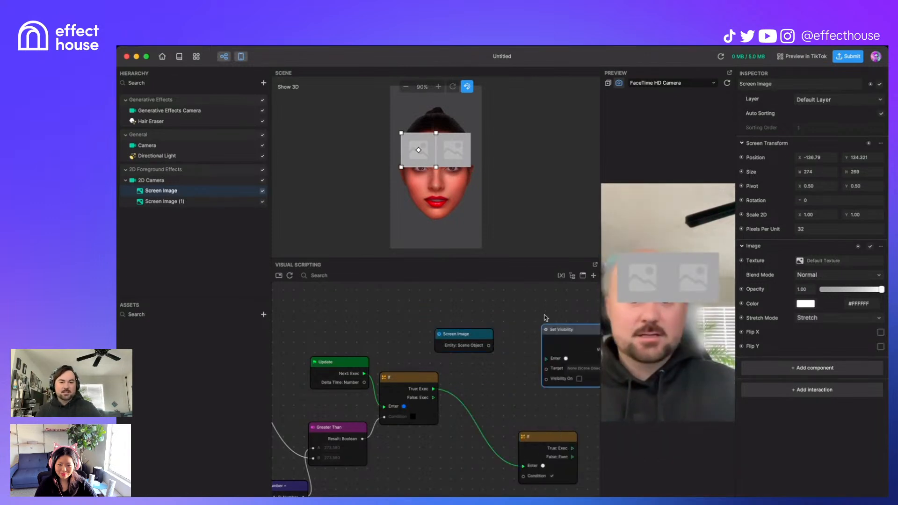
left_click_drag(582, 329, 546, 310)
left_click_drag(489, 346, 510, 349)
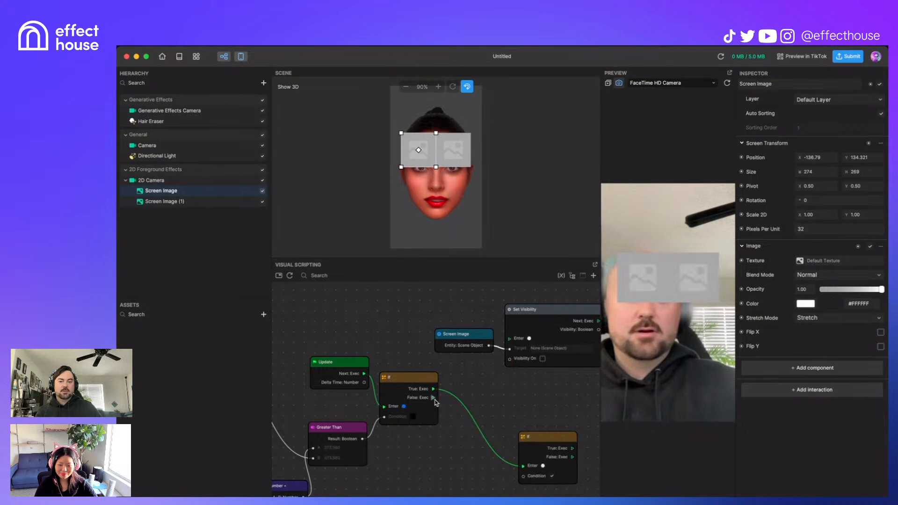
left_click_drag(433, 389, 510, 340)
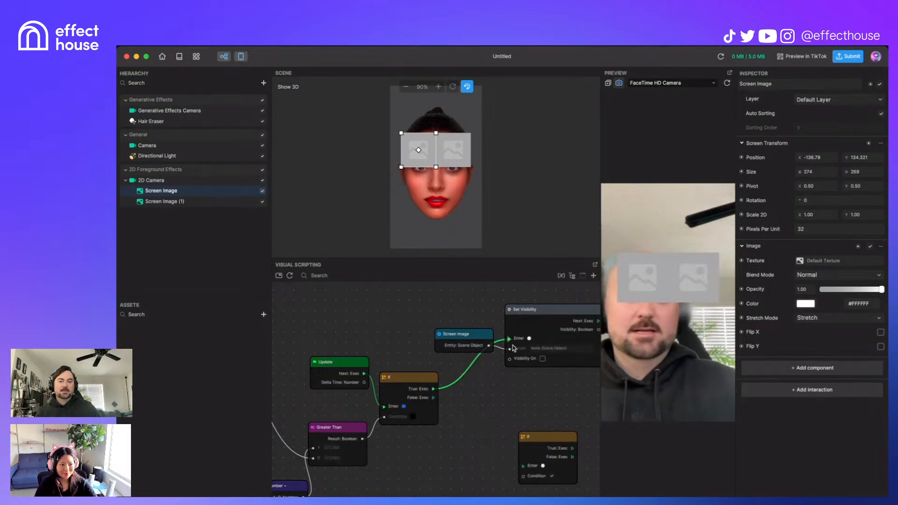
Step: Move Screen Image (1) to 184.582, 155.391 and turn off scene snapping
mouse_move(454, 157)
left_mouse_down()
mouse_move(467, 158)
mouse_move(468, 186)
mouse_move(458, 160)
mouse_move(439, 161)
mouse_move(464, 161)
left_mouse_up()
left_click(470, 91)
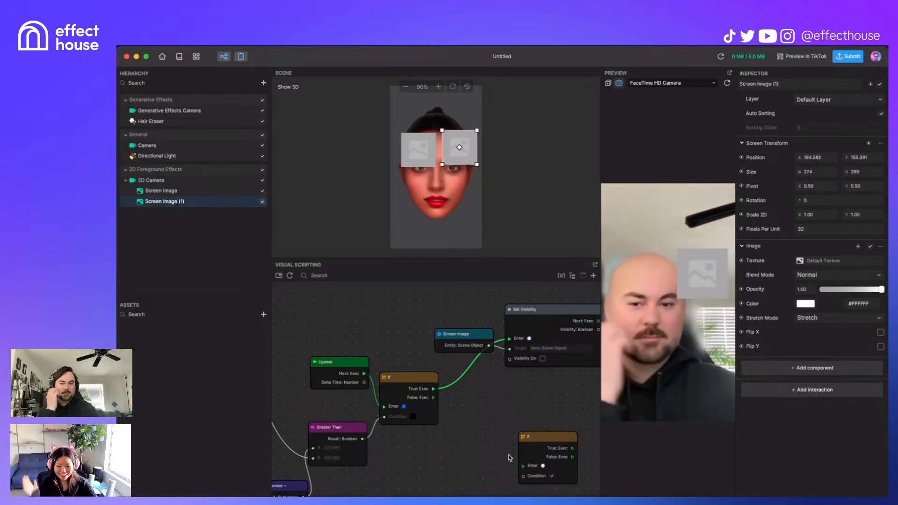
scroll(529, 365, "down", 5)
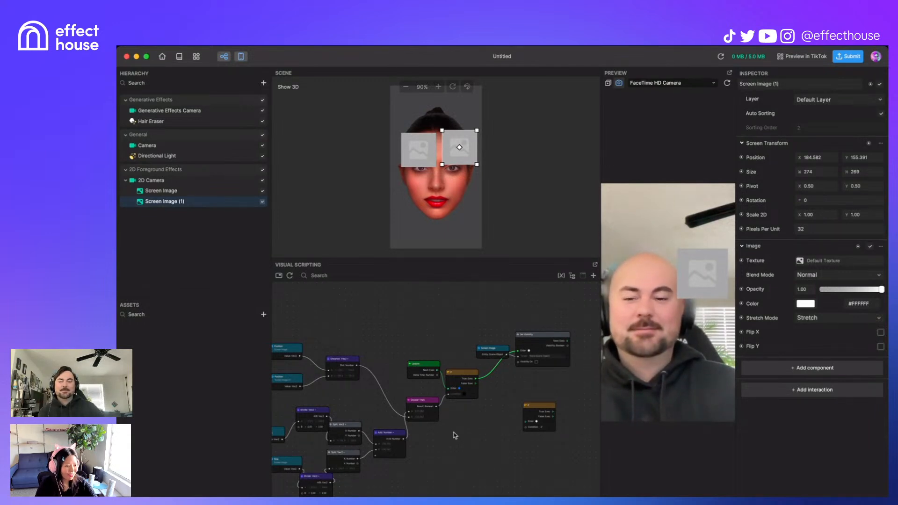
Step: Tidy the graph by shifting a Size node and placing the Screen Image node beside the If node
left_click_drag(454, 445, 498, 430)
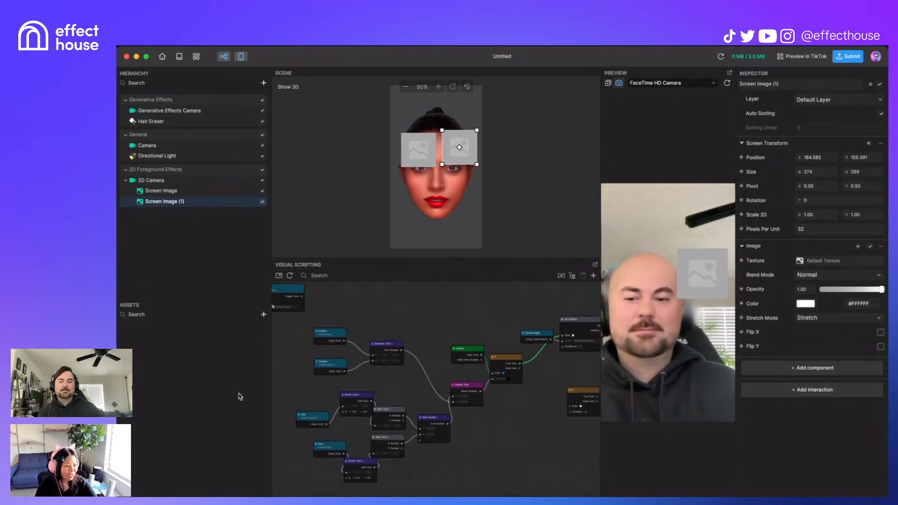
left_click_drag(311, 415, 319, 402)
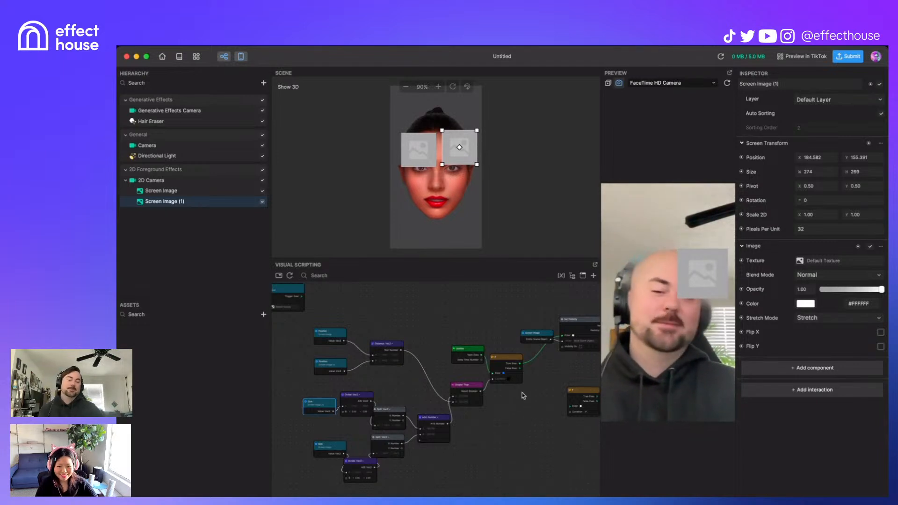
left_click_drag(552, 434, 532, 445)
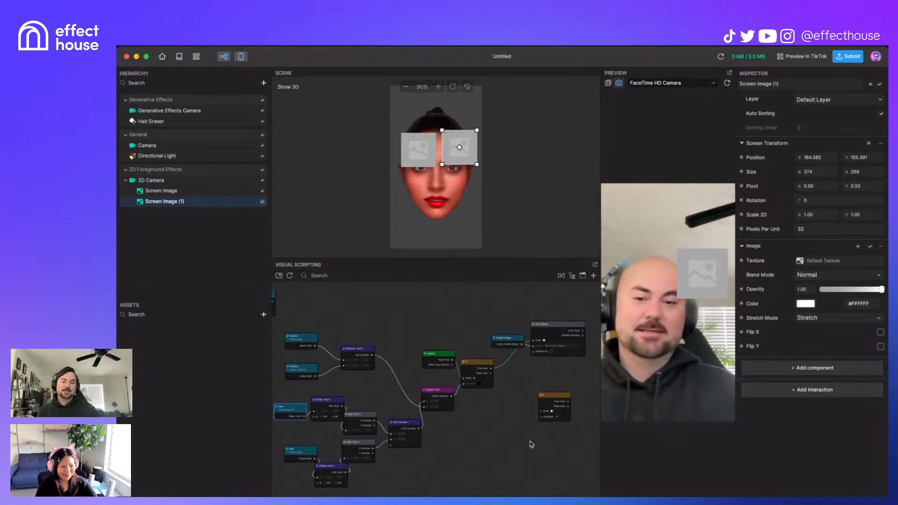
left_click_drag(507, 345, 516, 375)
left_click_drag(481, 445, 482, 473)
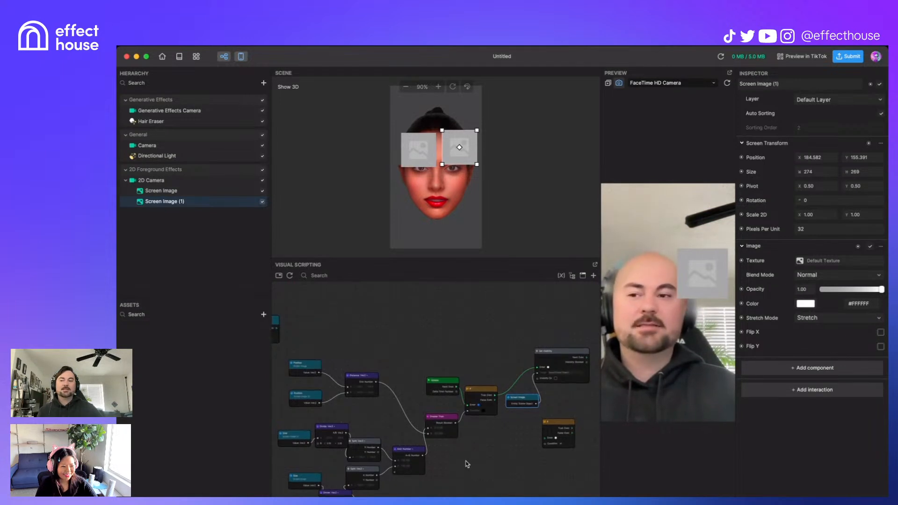
Step: Add a Transit by Time node via 'tr', switch it to Vec3 and keep Linear interpolation
right_click(422, 331)
type("tr")
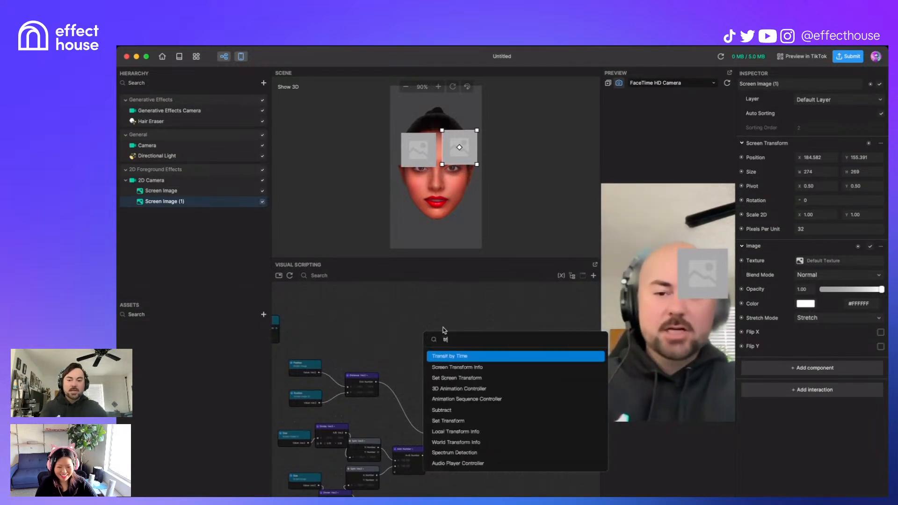
key("Return")
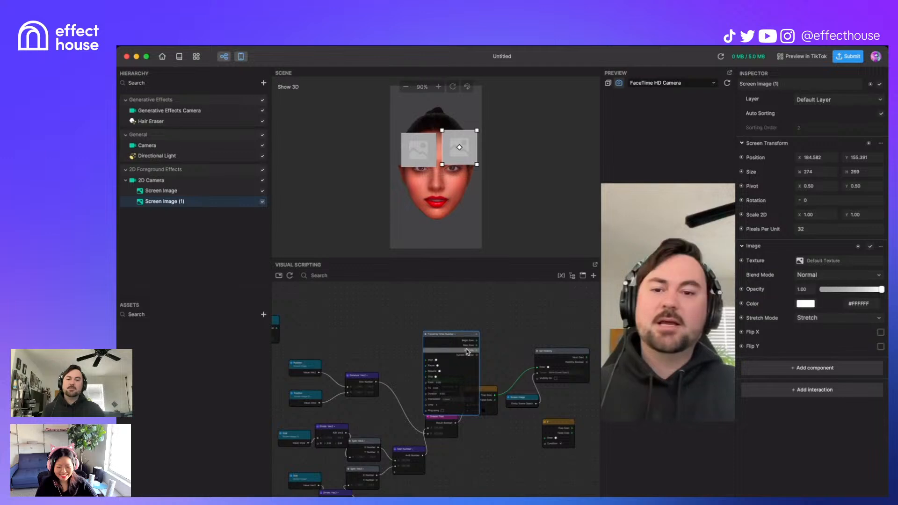
left_click_drag(464, 332, 456, 291)
scroll(453, 321, "up", 2)
scroll(447, 380, "up", 4)
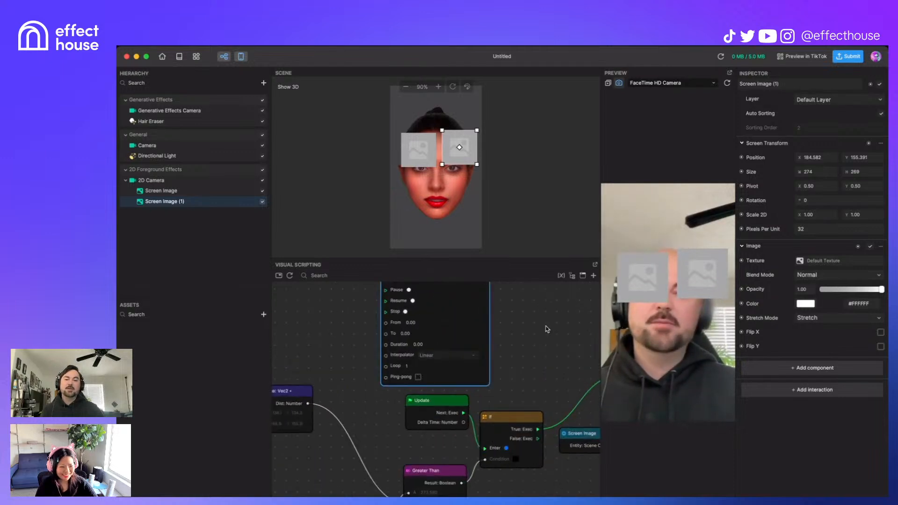
middle_click_drag(544, 325, 556, 392)
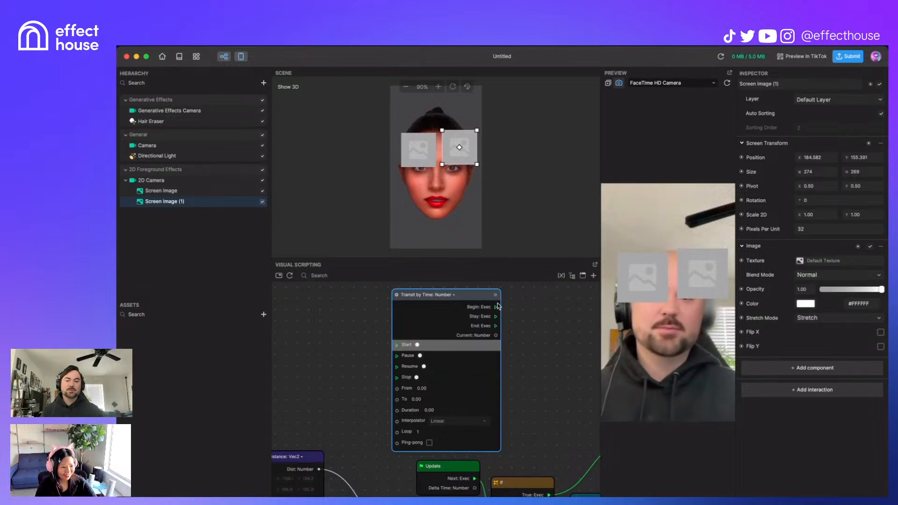
left_click(445, 295)
left_click(478, 321)
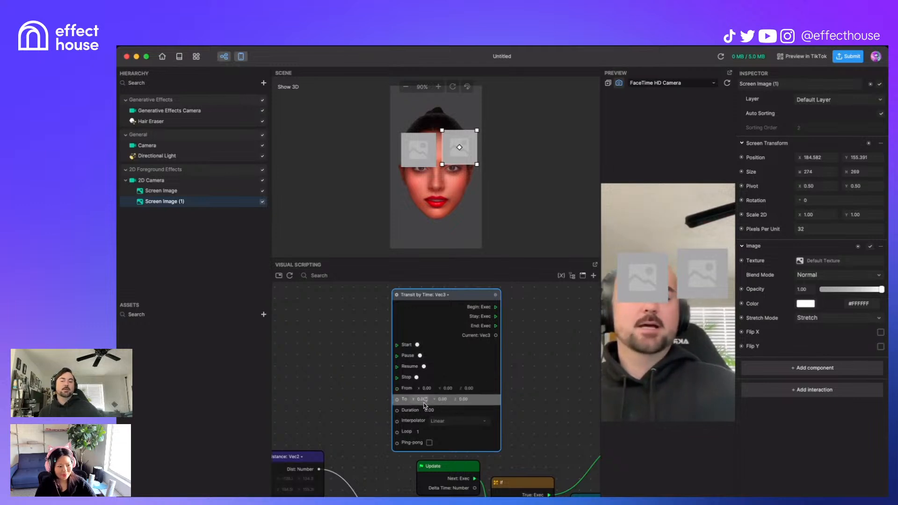
left_click(479, 426)
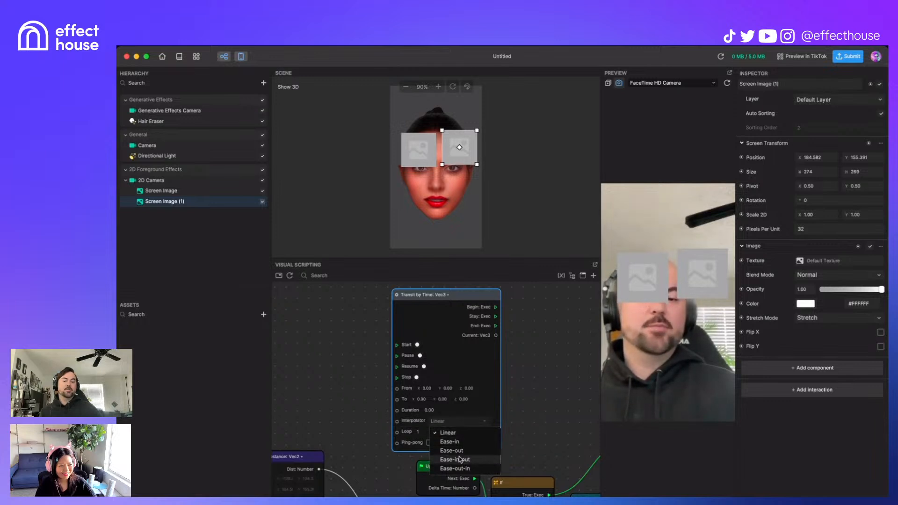
left_click(527, 397)
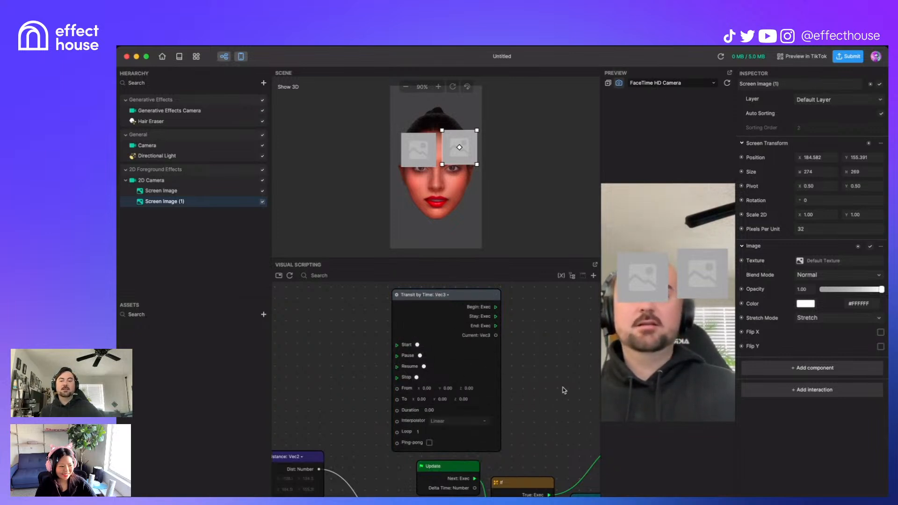
Step: Add a Timer node via 'time' and place it near Transit by Time
scroll(495, 383, "down", 5)
left_click_drag(446, 347, 444, 301)
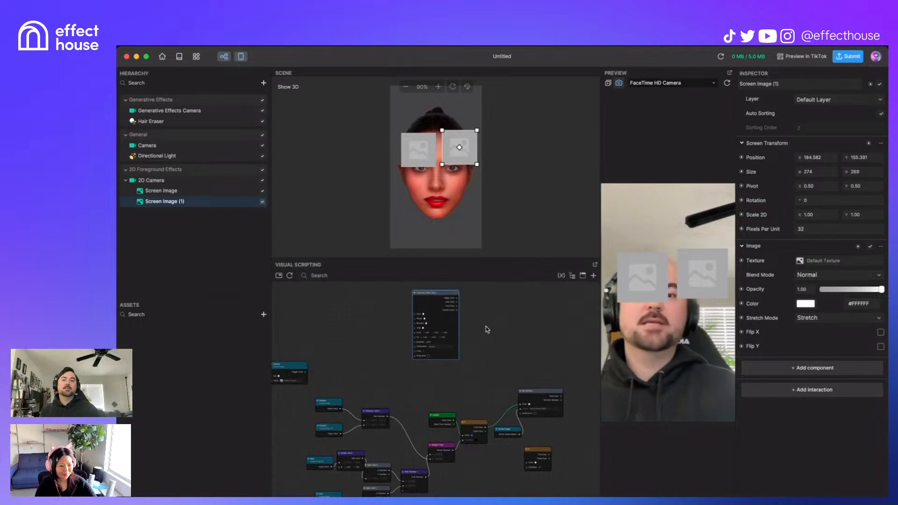
right_click(525, 342)
type("time")
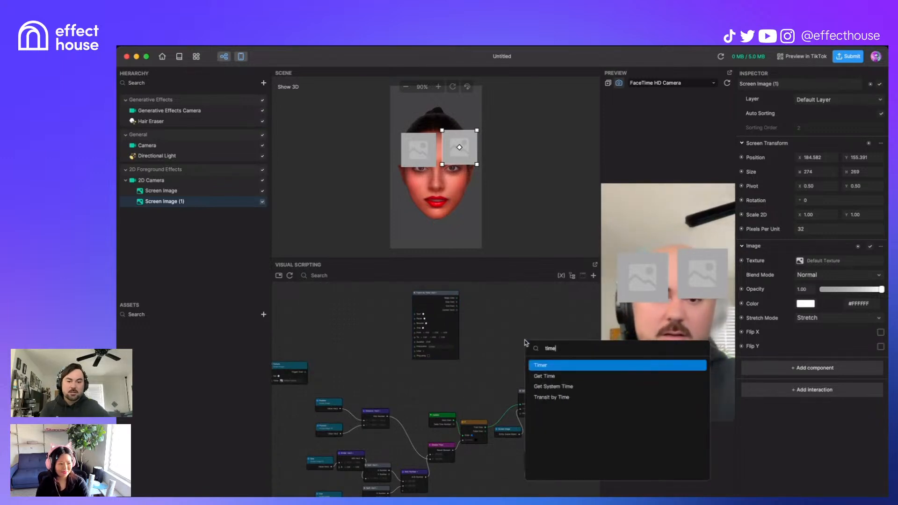
key("Return")
left_click_drag(548, 346, 501, 304)
Step: Add a Lerp: Number node via 'lerp' and place it beside the Timer
right_click(541, 341)
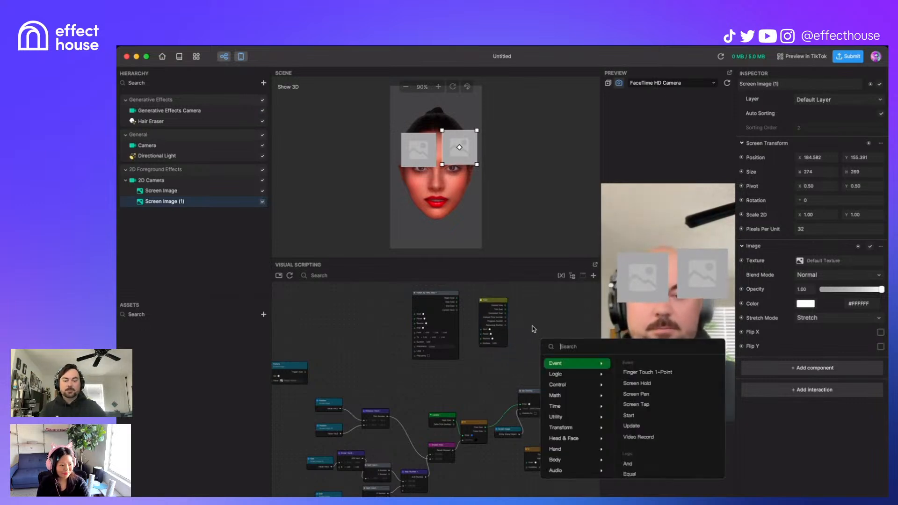
type("lerp")
key("Return")
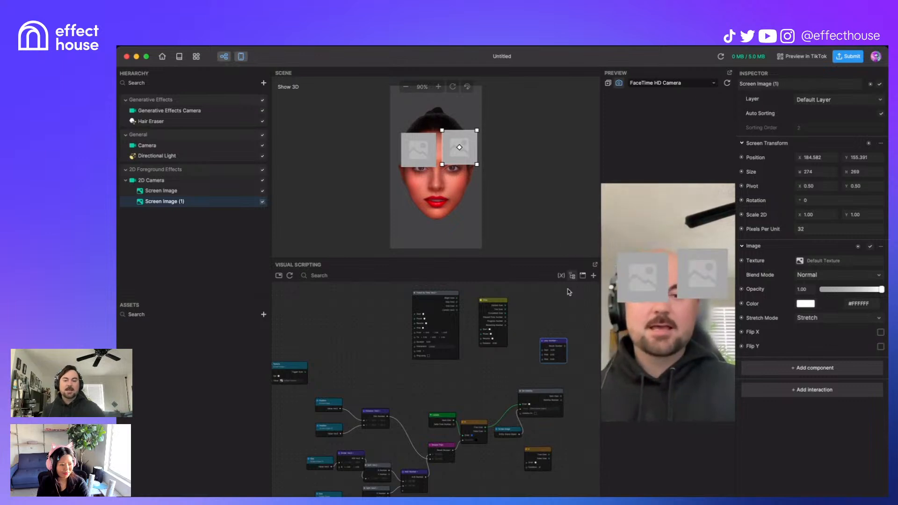
left_click_drag(563, 342, 540, 307)
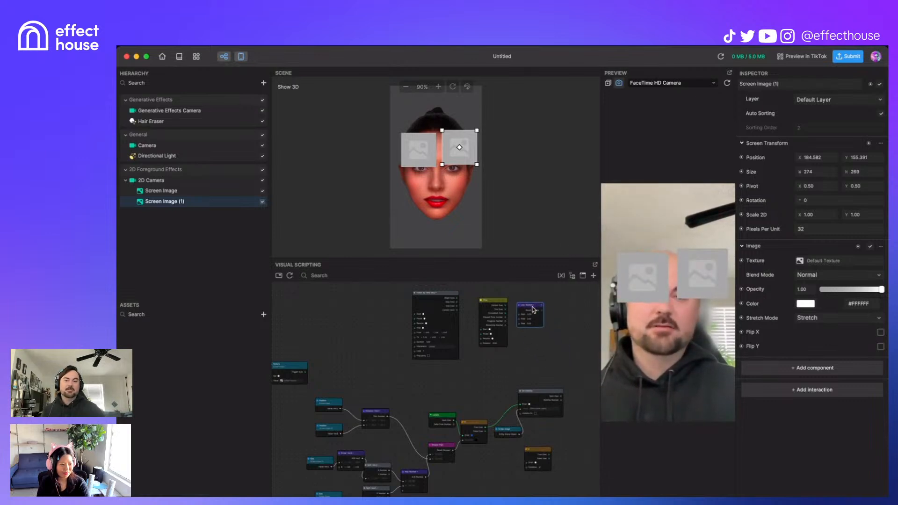
scroll(540, 306, "up", 5)
scroll(425, 378, "up", 3)
Step: Reposition the Tween by Time node and confirm its interpolation stays Linear
left_click_drag(377, 352, 197, 319)
left_click_drag(420, 402, 551, 397)
left_click(351, 415)
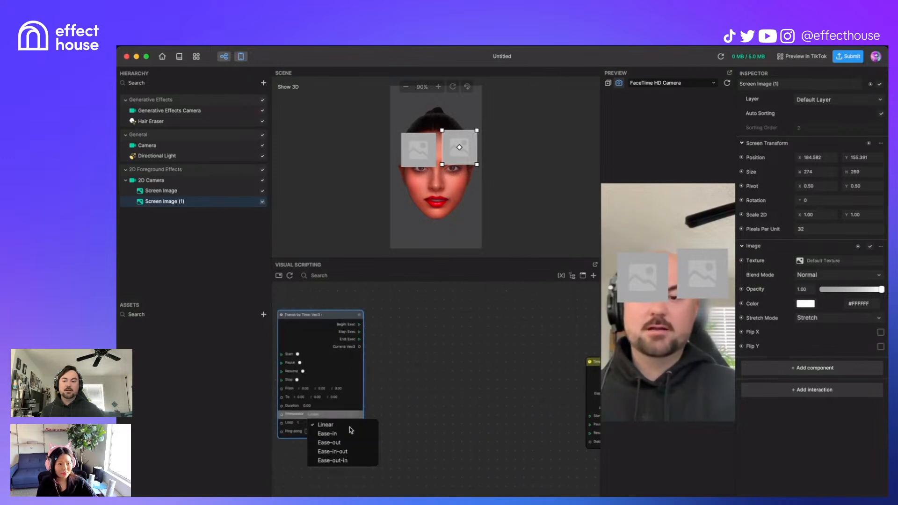
left_click(437, 426)
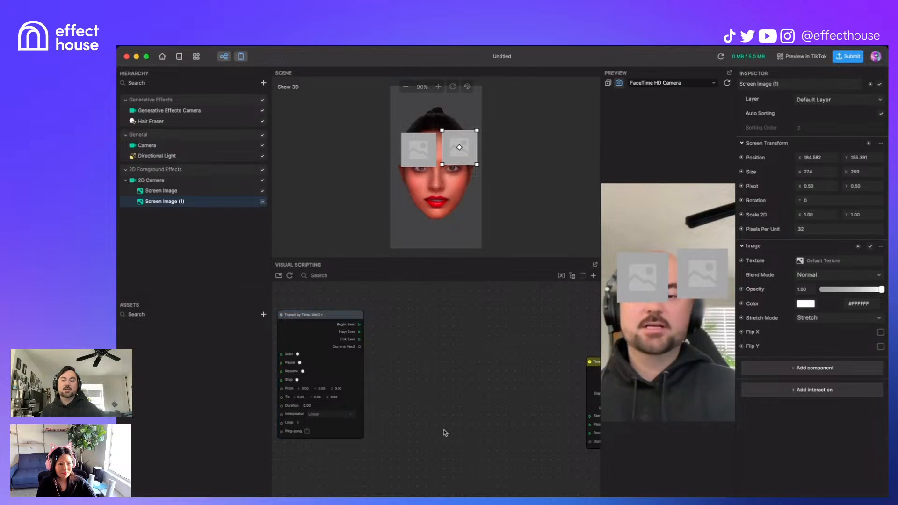
left_click_drag(416, 375, 367, 365)
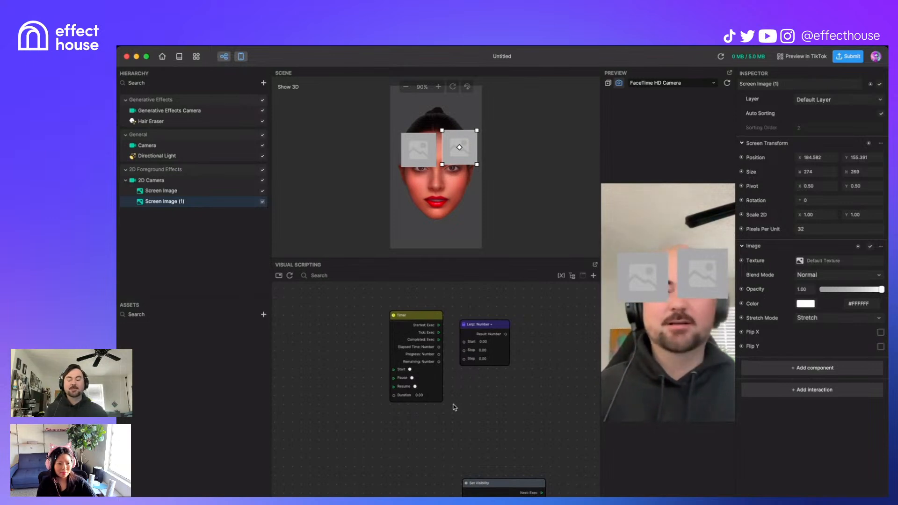
right_click(326, 357)
left_click(299, 416)
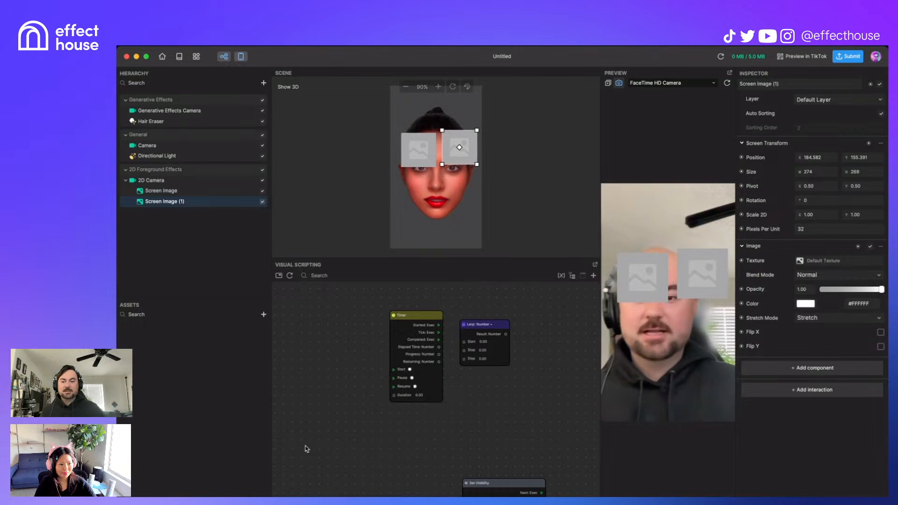
left_click_drag(311, 456, 422, 359)
scroll(423, 359, "down", 2)
scroll(423, 361, "down", 3)
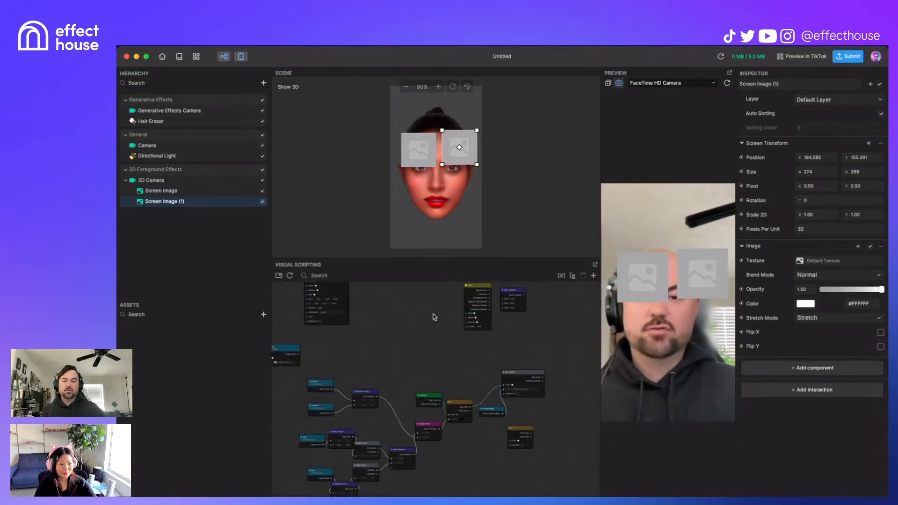
Step: Add a Screen Tap node via the 'scr' node search to start the Timer
left_click_drag(433, 313, 430, 352)
right_click(427, 349)
type("scre")
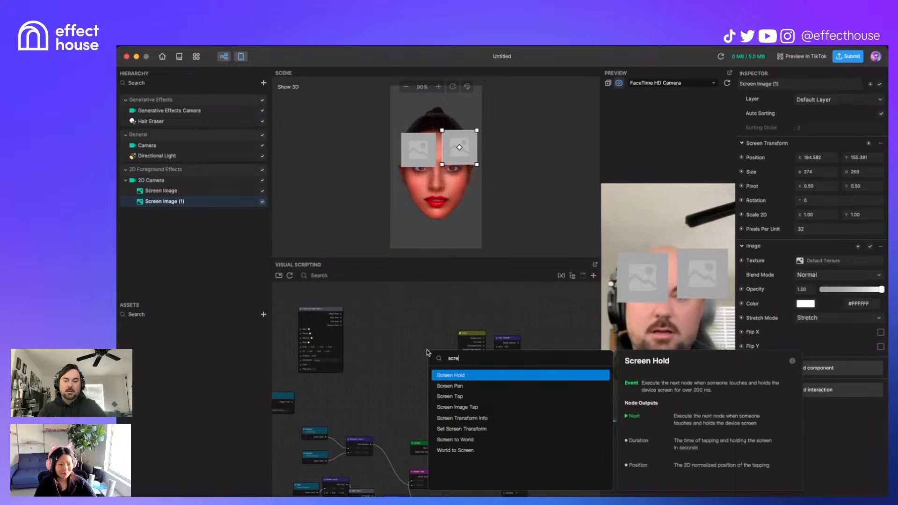
key("Down")
key("Return")
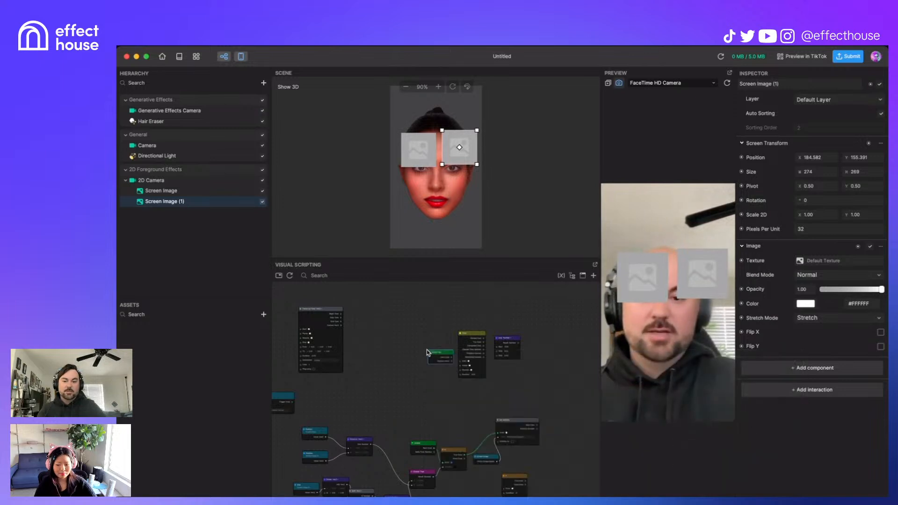
scroll(426, 350, "up", 3)
left_click_drag(482, 358, 495, 373)
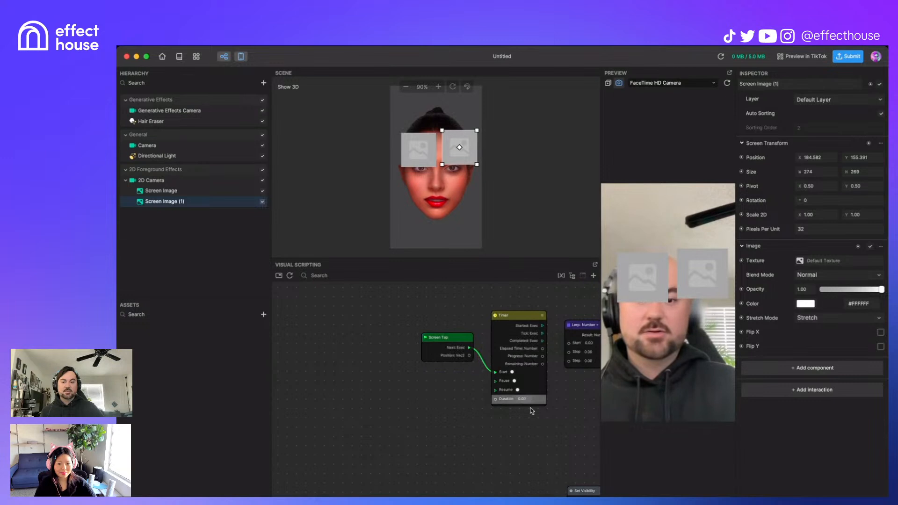
Step: Set the Timer's Duration to 1
left_click(523, 398)
type("1")
middle_click_drag(482, 437, 366, 443)
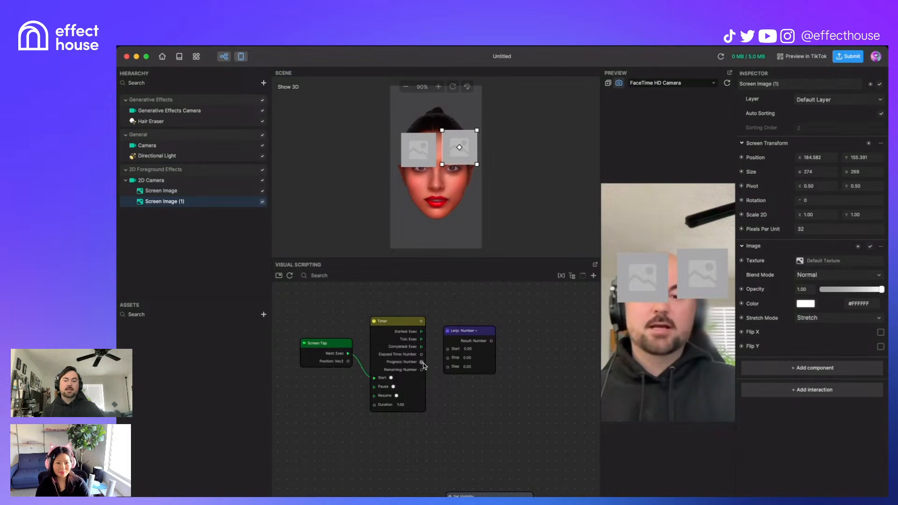
Step: Wire the Timer's Progress into the Lerp's Step and switch the Lerp to Vec3
left_click_drag(422, 363, 447, 366)
left_click_drag(468, 331, 500, 323)
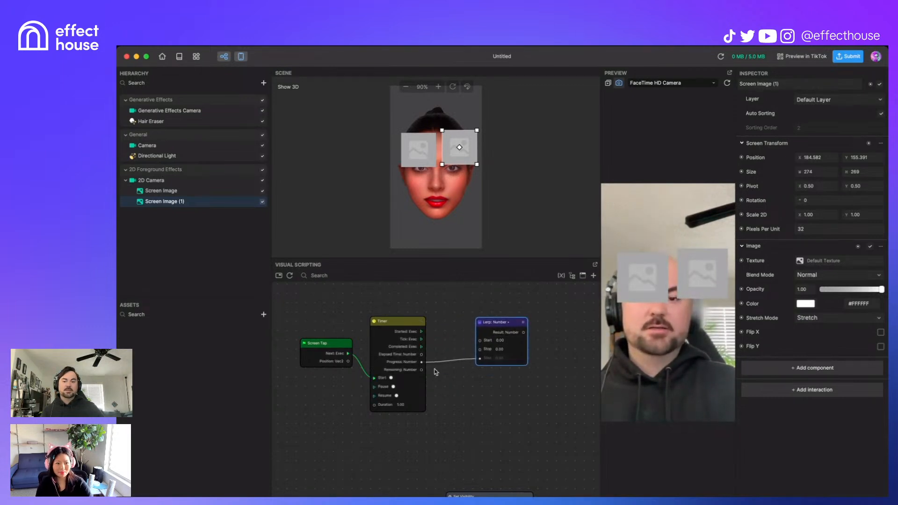
left_click(509, 322)
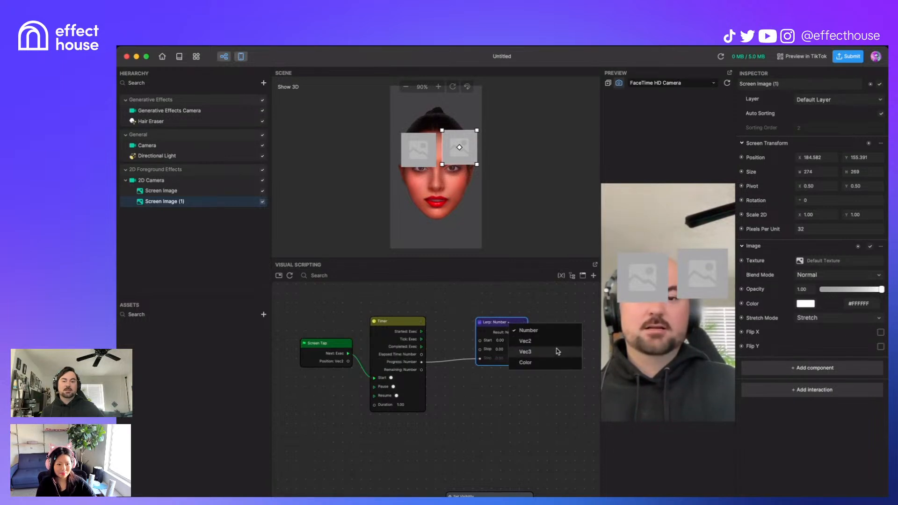
left_click(557, 352)
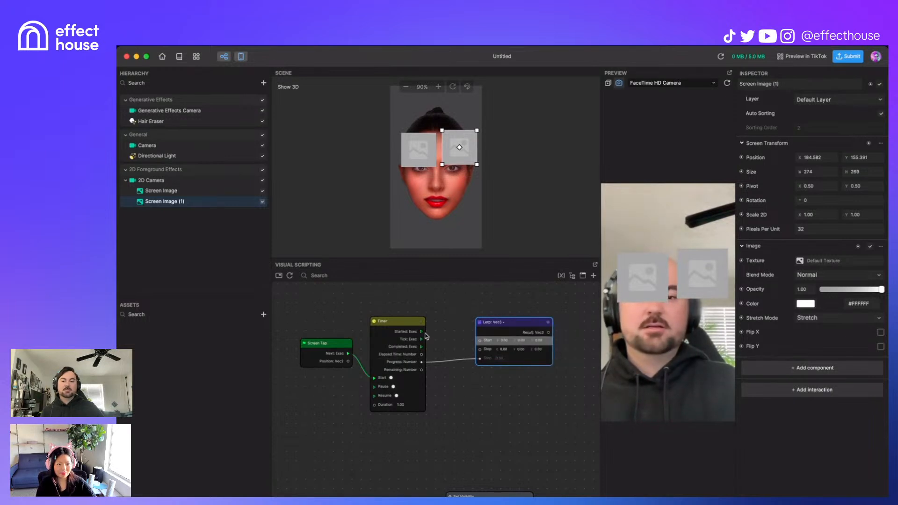
left_click(264, 83)
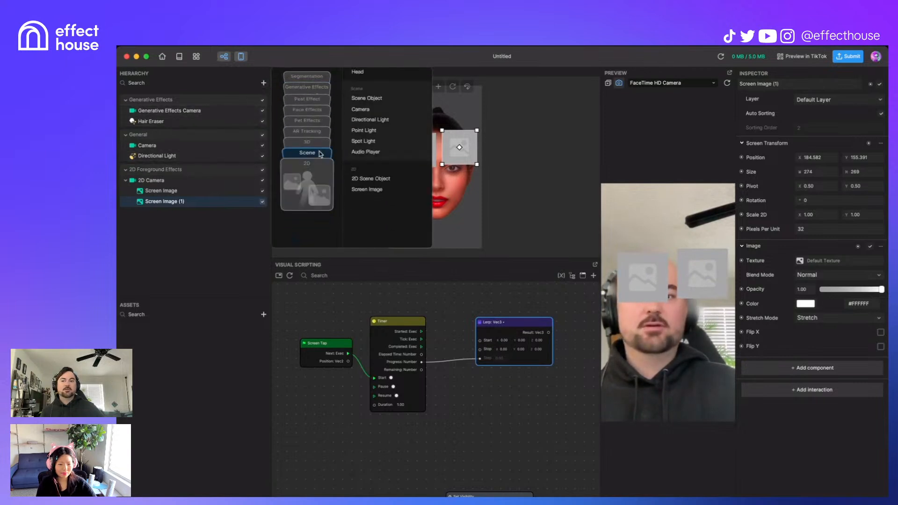
Step: Add a Cube to the scene and create a Set Scale node for its Scale
left_click(358, 163)
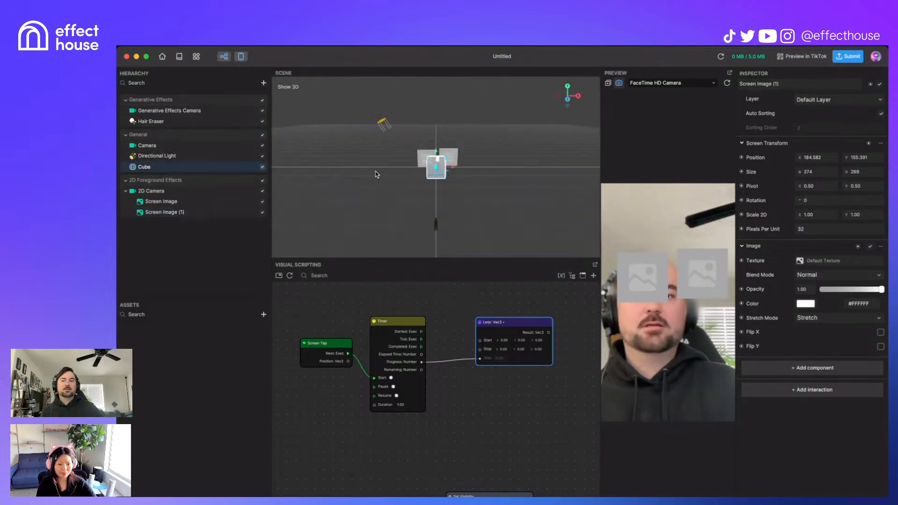
left_click_drag(497, 401, 392, 390)
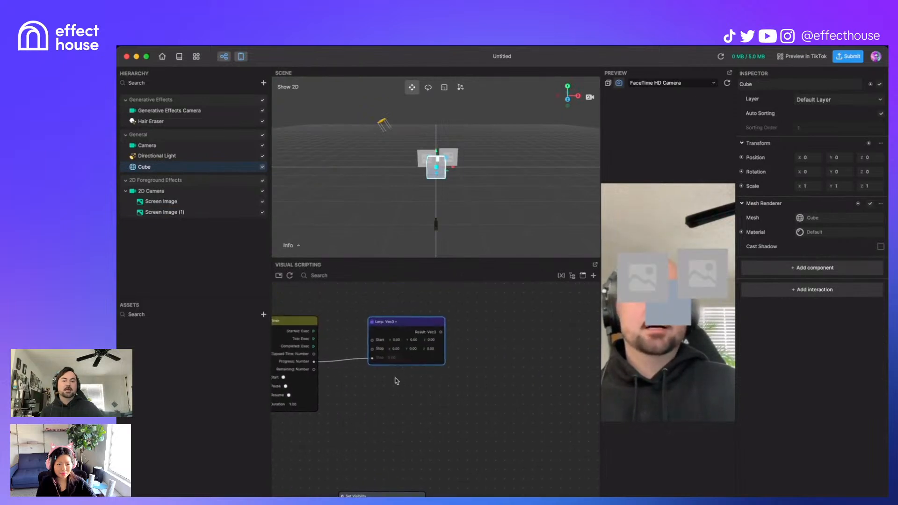
left_click(742, 186)
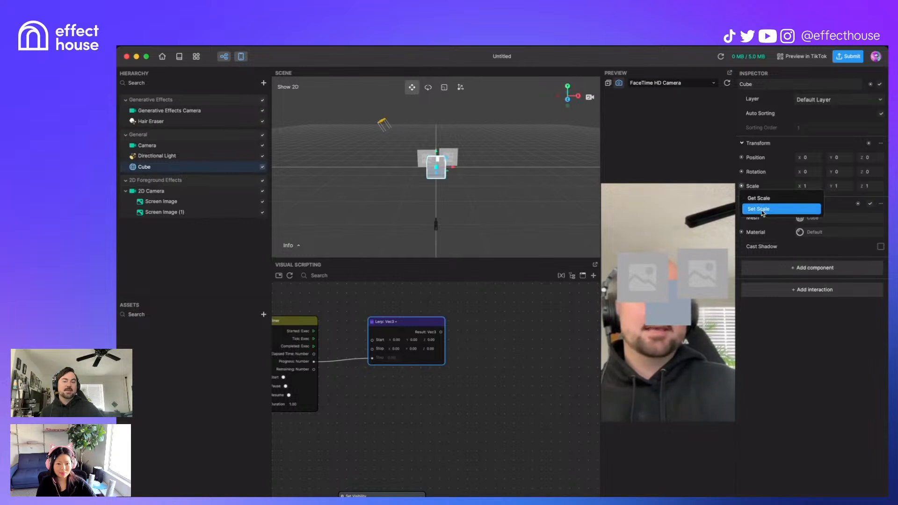
left_click(763, 209)
left_click_drag(482, 414, 551, 339)
left_click_drag(472, 363, 508, 386)
left_click_drag(570, 348, 563, 333)
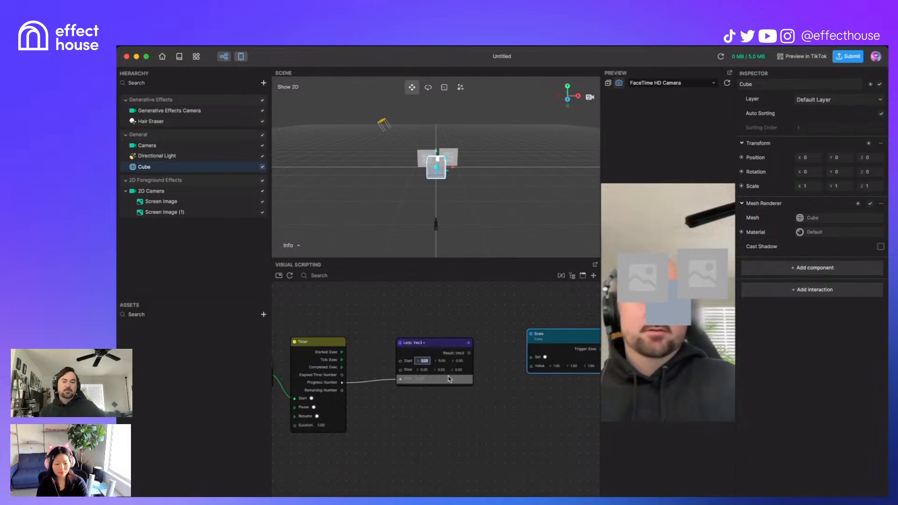
Step: Set the Lerp Start to 1,1,1 and Stop to 0.2,0.2,0.2, and wire Result to Scale Value
left_click(440, 362)
type("1")
left_click(459, 362)
type("1")
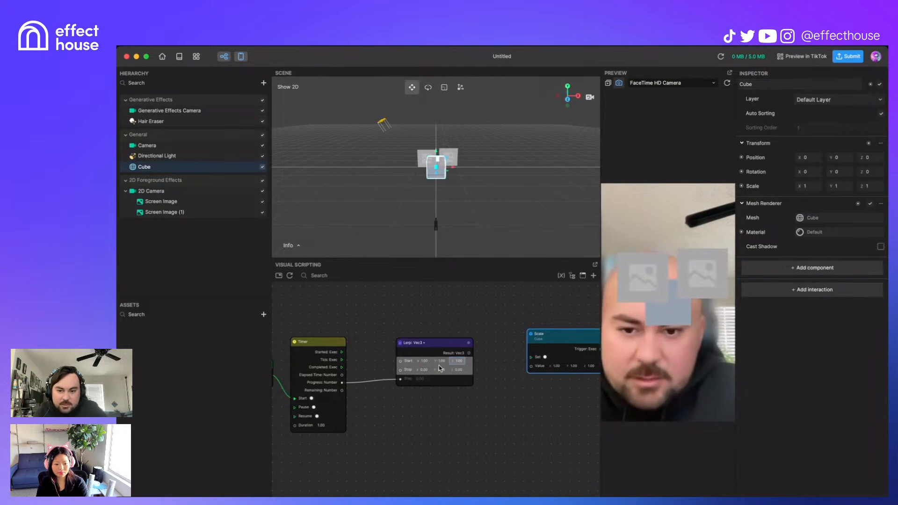
left_click(424, 370)
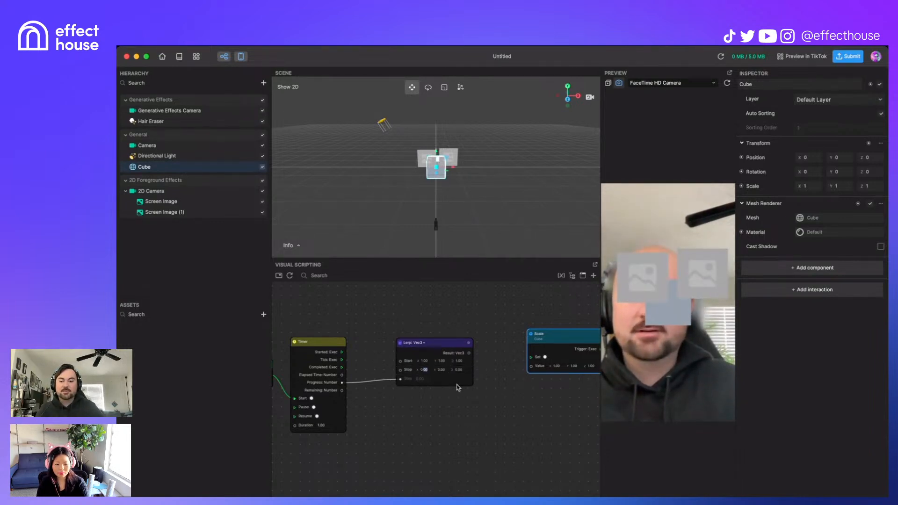
type("0.2")
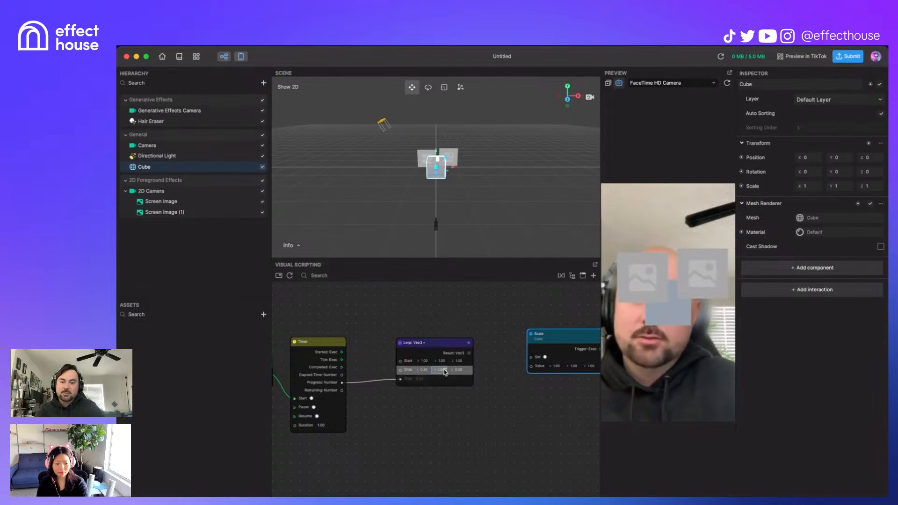
type("0.2")
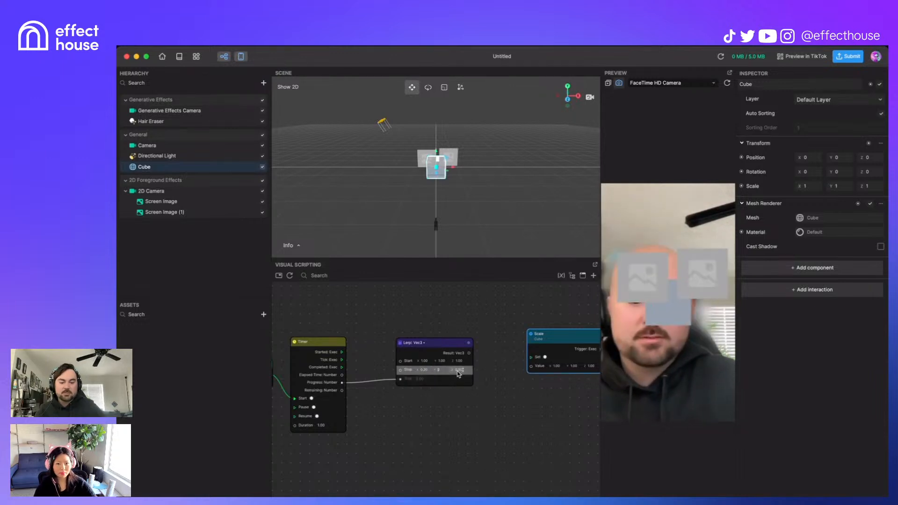
left_click(458, 370)
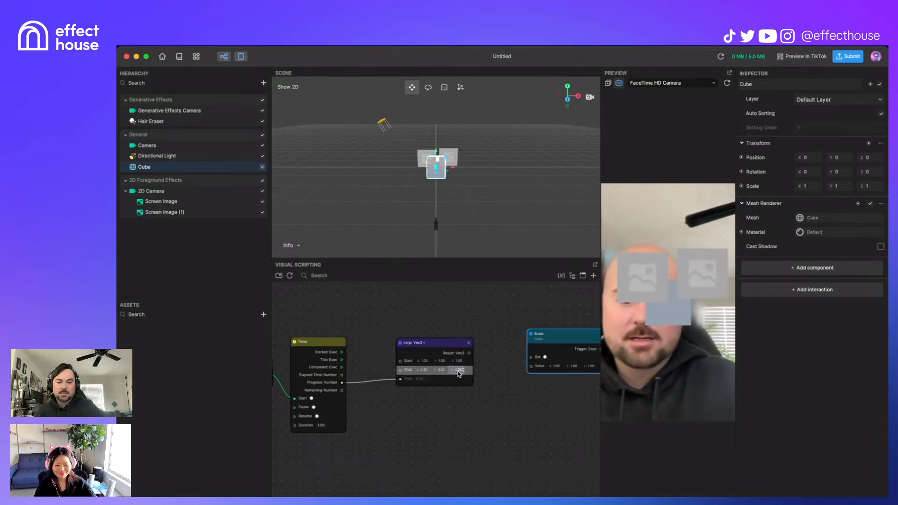
type("0.2")
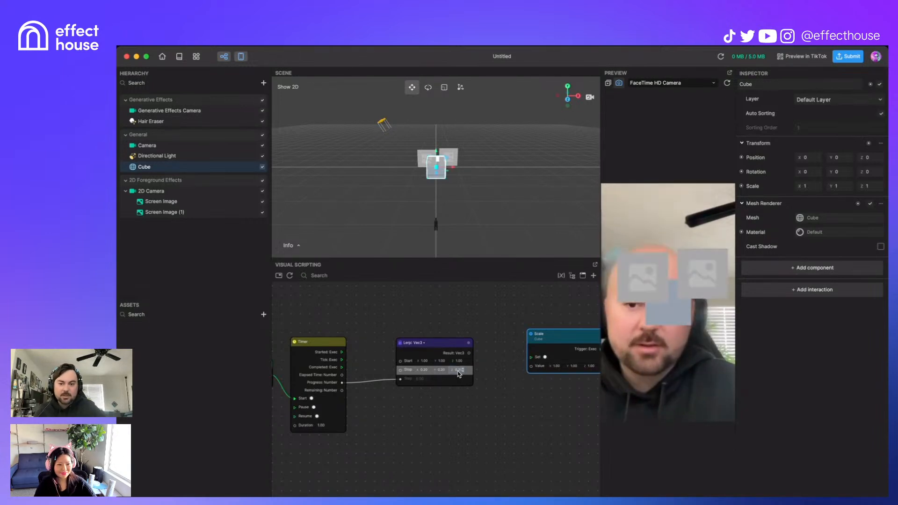
left_click_drag(468, 353, 531, 367)
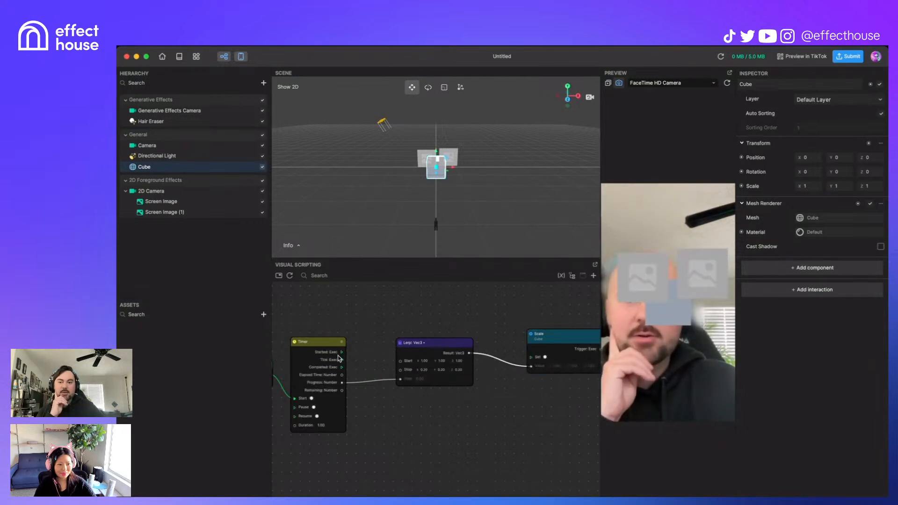
Step: Rearrange the Timer and Lerp nodes so the whole node network is visible
left_click_drag(339, 346, 340, 312)
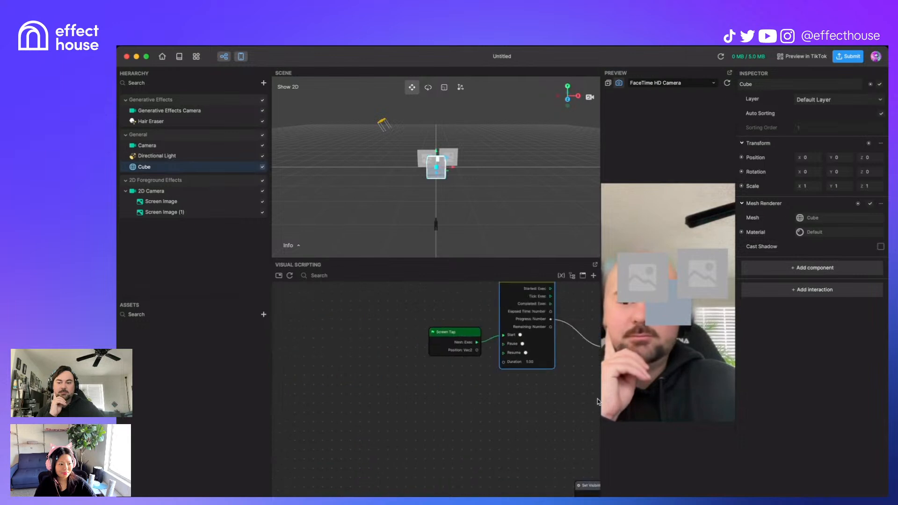
middle_click_drag(599, 240, 497, 413)
scroll(498, 414, "down", 8)
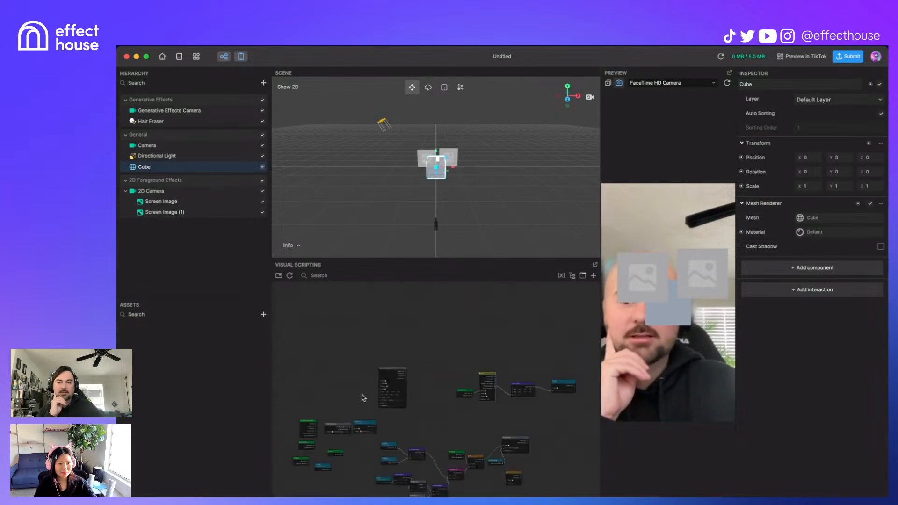
left_click_drag(390, 371, 503, 317)
scroll(520, 377, "up", 6)
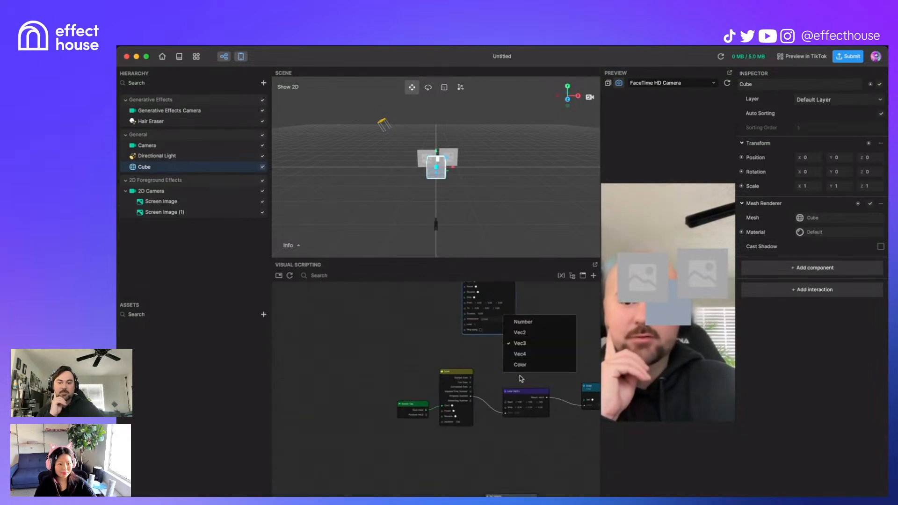
left_click(481, 356)
middle_click_drag(481, 355, 425, 416)
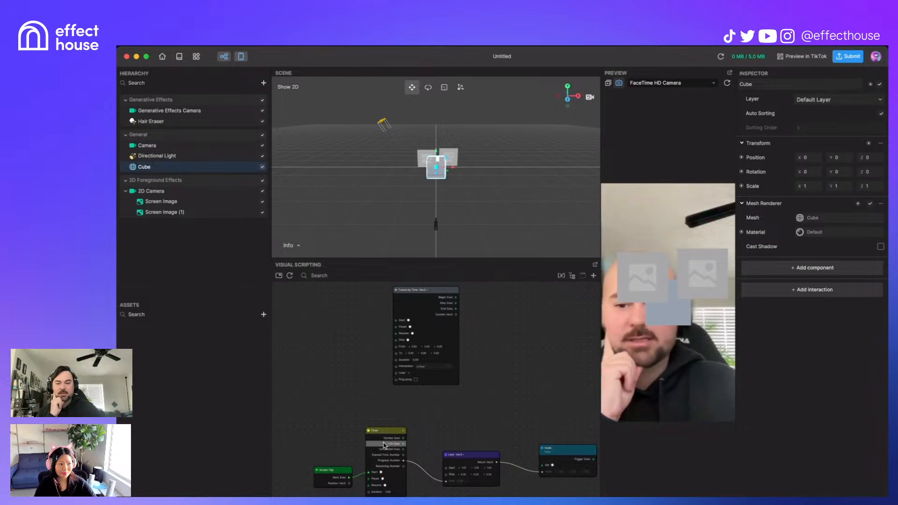
middle_click_drag(438, 440, 423, 392)
scroll(422, 393, "up", 3)
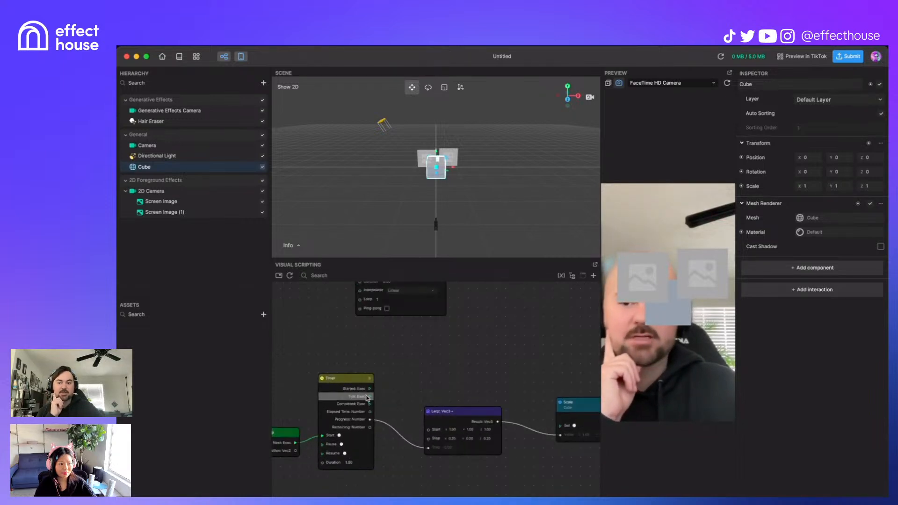
Step: Connect the Timer's Tick output to the Scale node's Set input
left_click_drag(371, 398, 579, 442)
left_click_drag(559, 428, 560, 427)
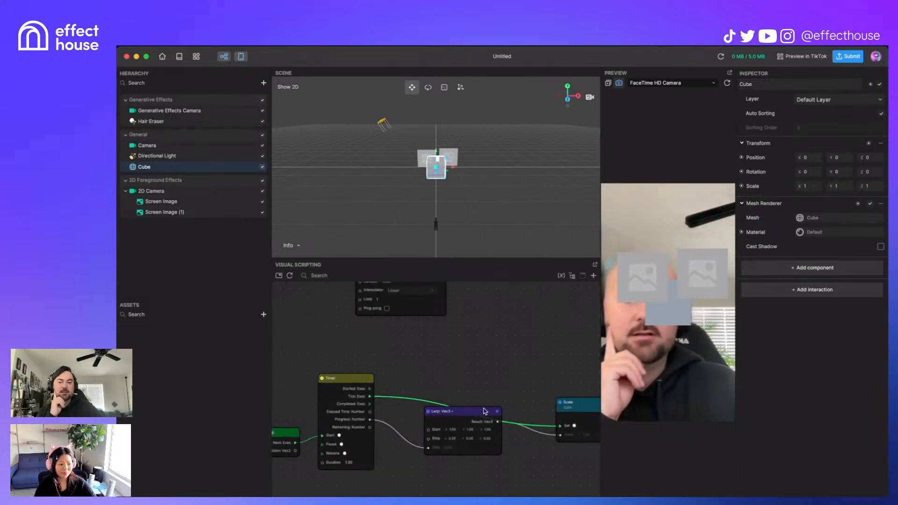
left_click_drag(488, 410, 481, 436)
middle_click_drag(540, 466, 505, 447)
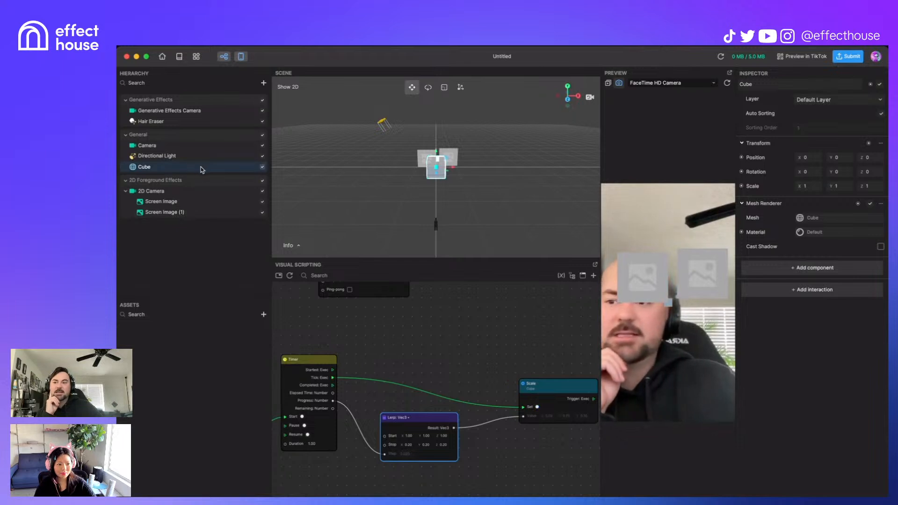
Step: Hide the 2D Foreground Effects images and tap the preview to test the cube shrinking
left_click(262, 180)
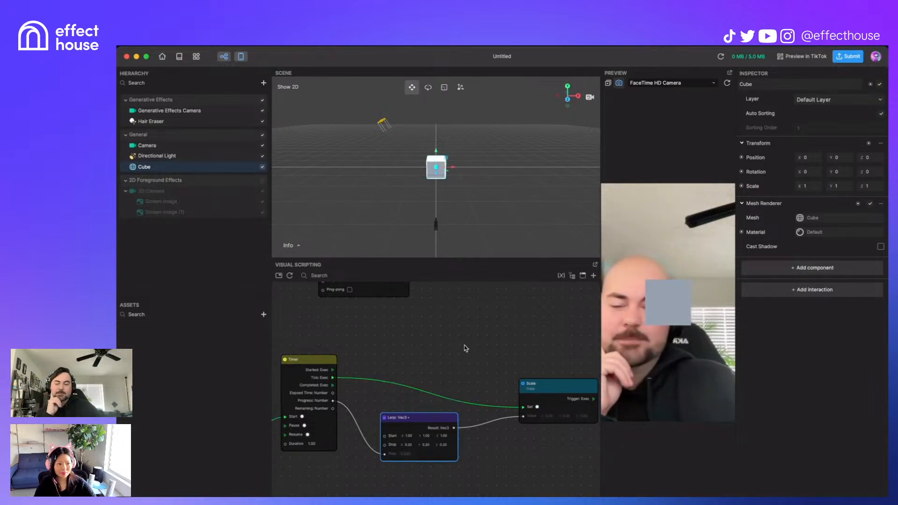
left_click_drag(459, 353, 493, 316)
scroll(492, 316, "down", 1)
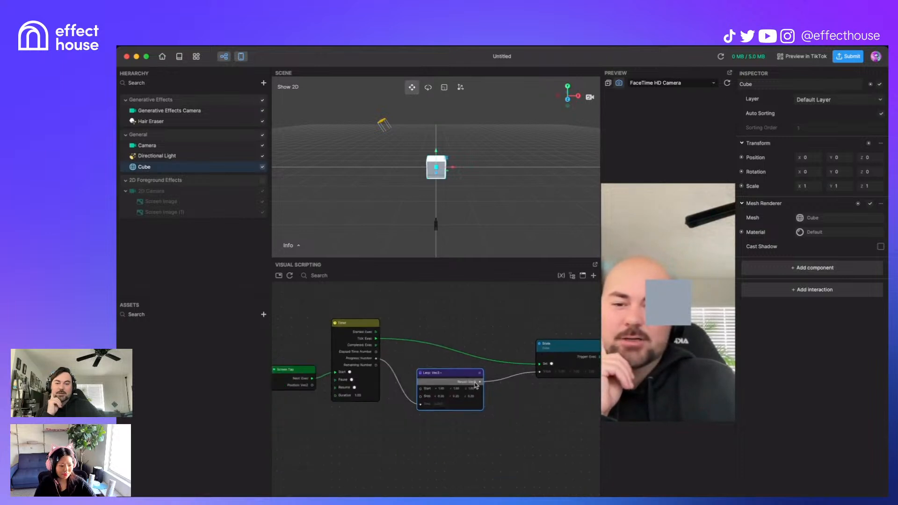
left_click(659, 309)
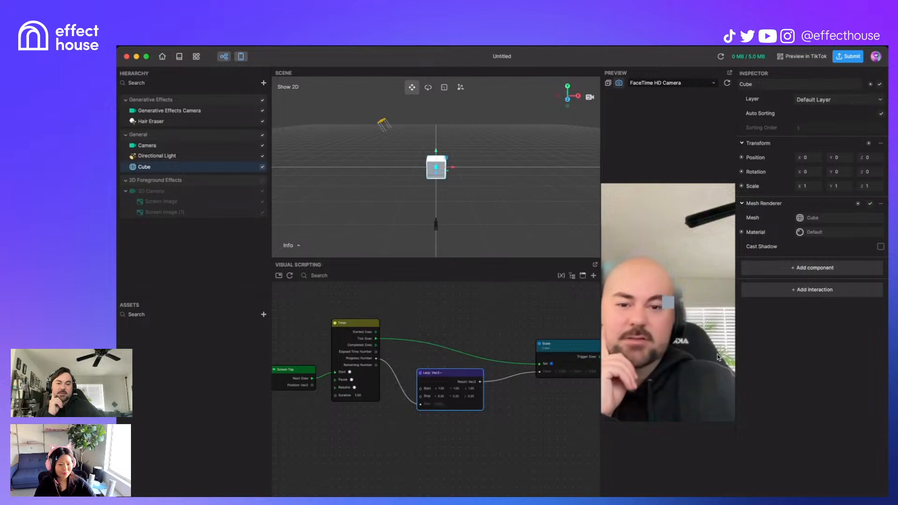
Step: Reposition the Scale node and open Finder at the _SubgraphLibrary folder
mouse_move(379, 445)
left_mouse_down()
mouse_move(407, 439)
mouse_move(382, 448)
left_mouse_up()
left_click_drag(590, 355, 553, 333)
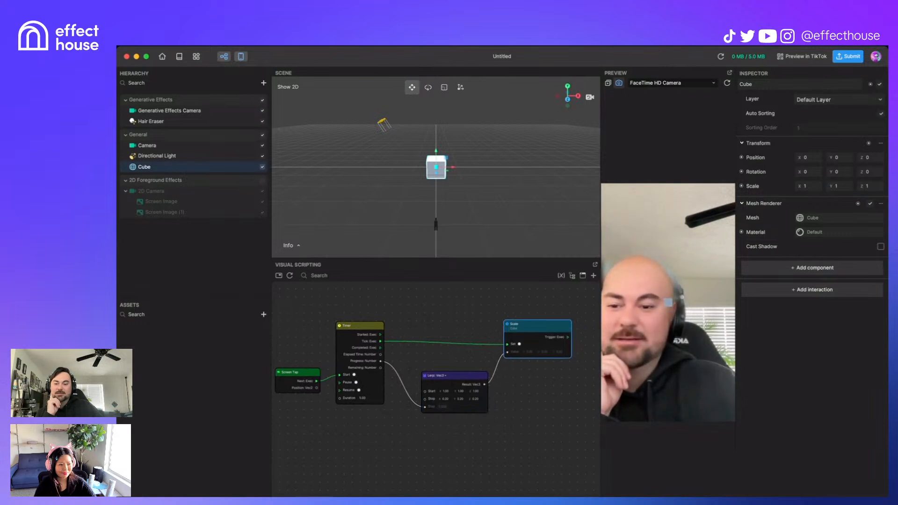
left_click(153, 495)
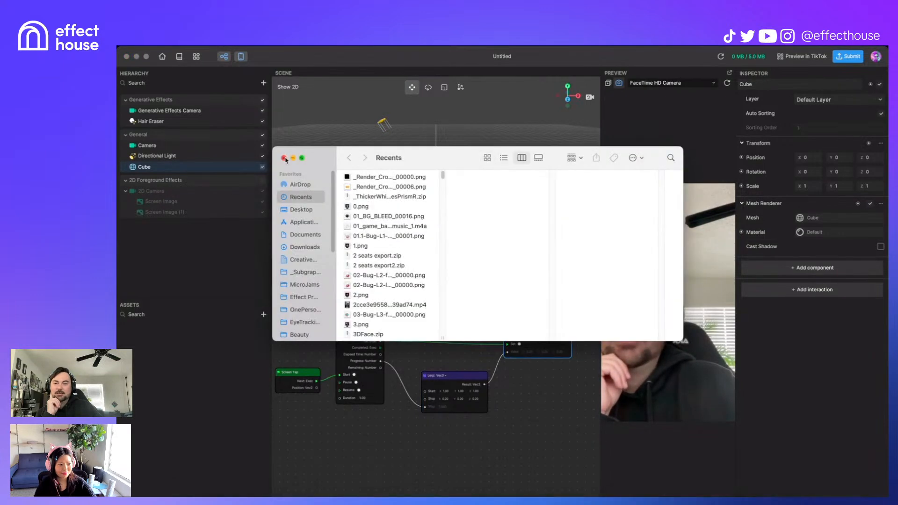
left_click(304, 272)
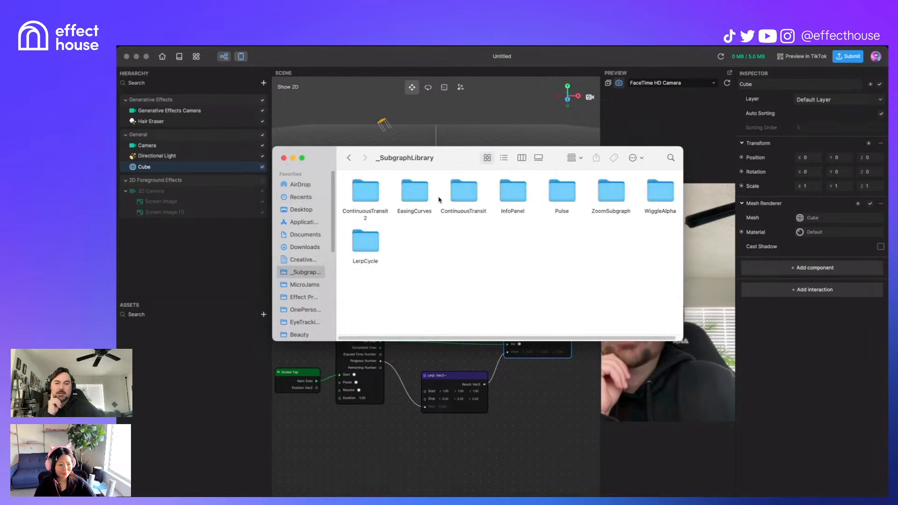
Step: Drag easeOutElastic.subgraph from the EasingCurves folder onto the Visual Scripting canvas
double_click(417, 198)
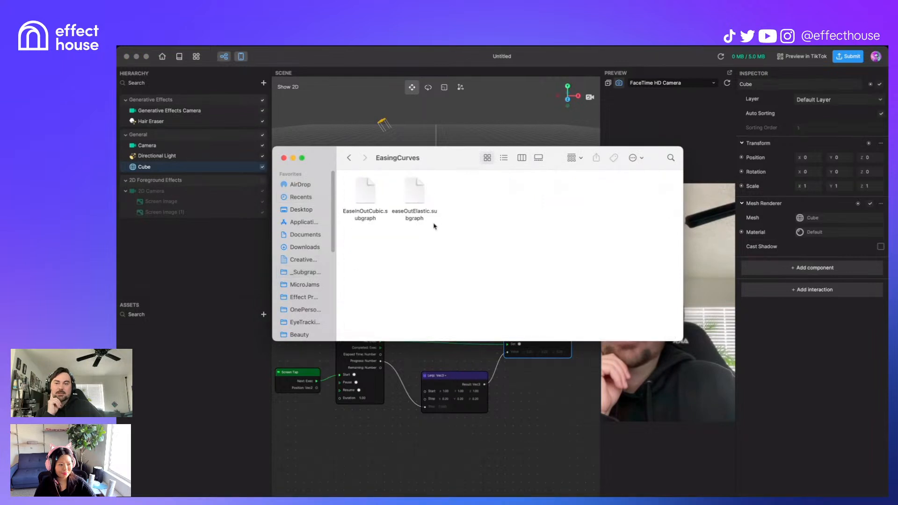
left_click_drag(414, 198, 427, 452)
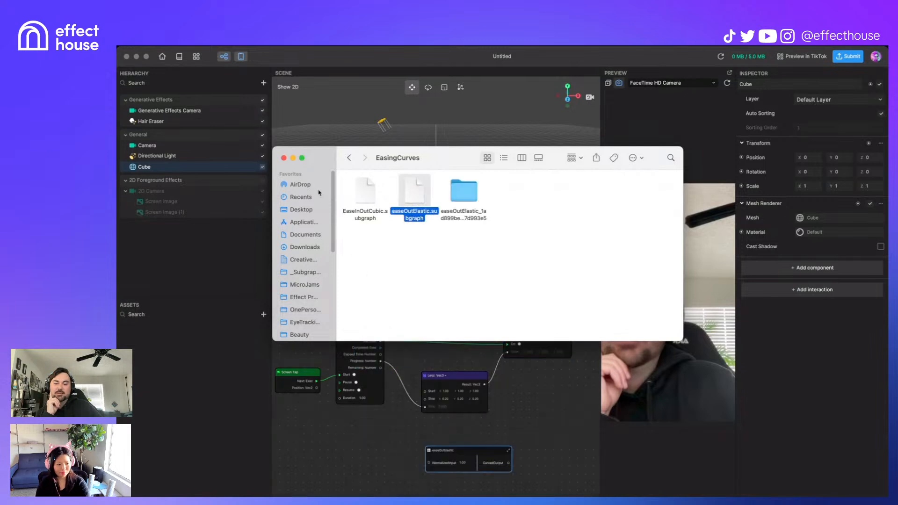
Step: Close Finder and place easeOutElastic between the Timer and Lerp nodes
left_click(284, 158)
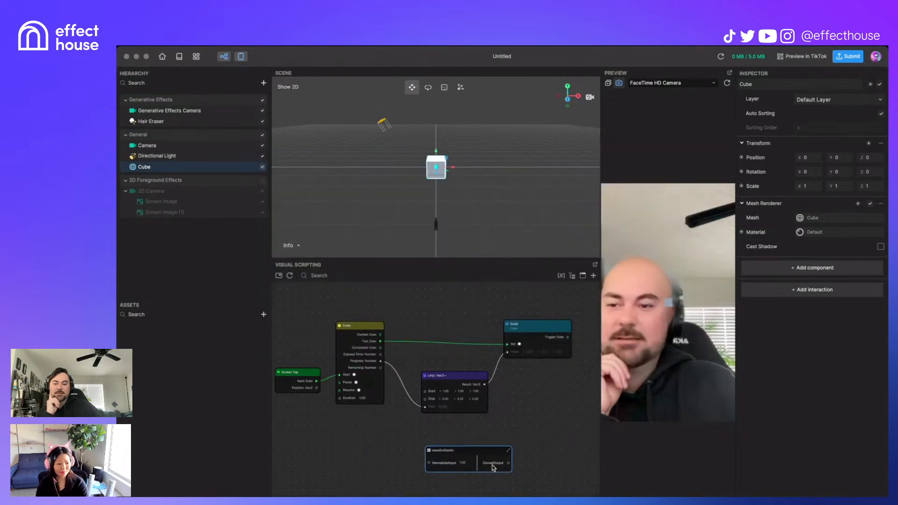
left_click_drag(492, 455, 463, 309)
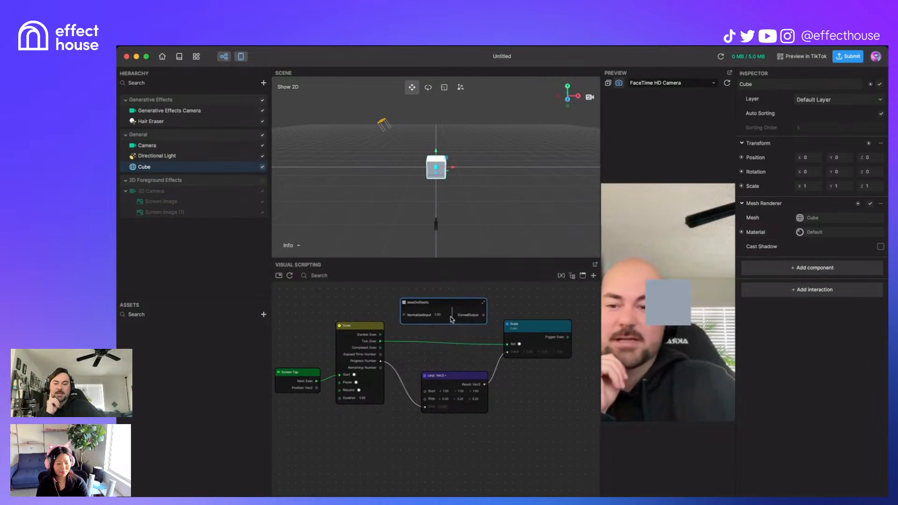
left_click_drag(467, 381, 455, 411)
left_click_drag(453, 303, 452, 360)
Step: Wire Timer Progress into easeOutElastic's NormalizedInput and its CurvedOutput into the Lerp
left_click_drag(381, 362, 411, 364)
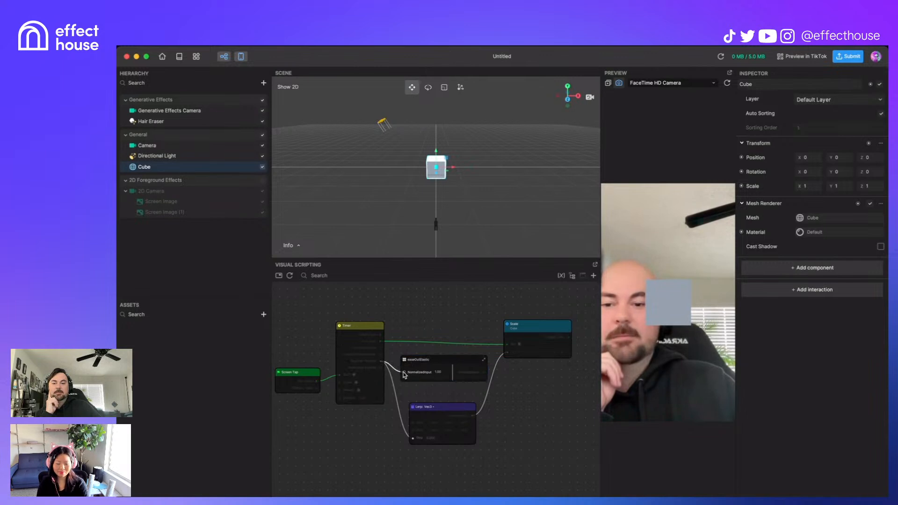
left_click_drag(405, 375, 406, 376)
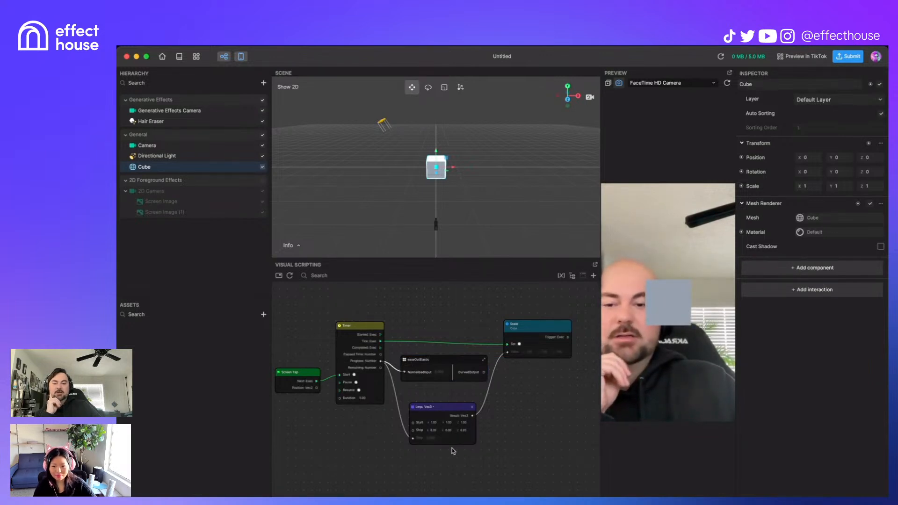
left_click_drag(485, 373, 480, 417)
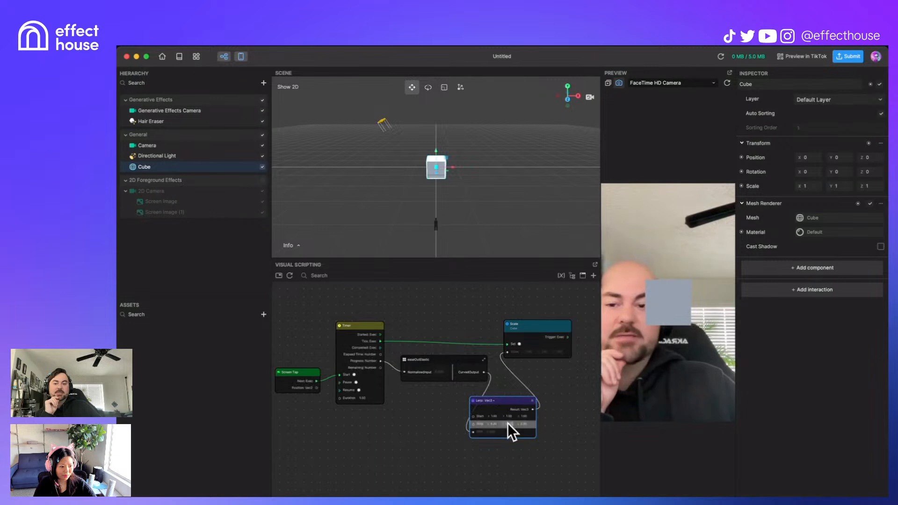
left_click_drag(464, 363, 455, 356)
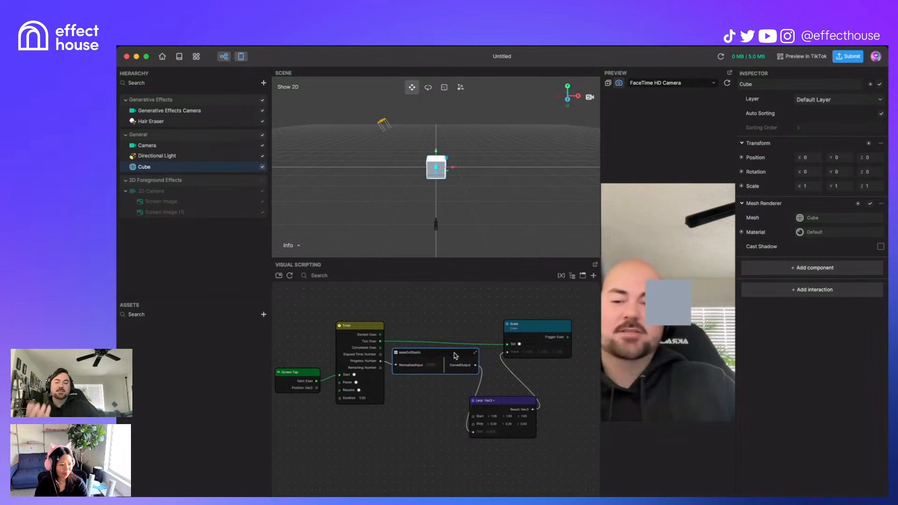
left_click_drag(456, 355, 448, 431)
left_click_drag(510, 398, 517, 399)
left_click_drag(436, 426, 441, 415)
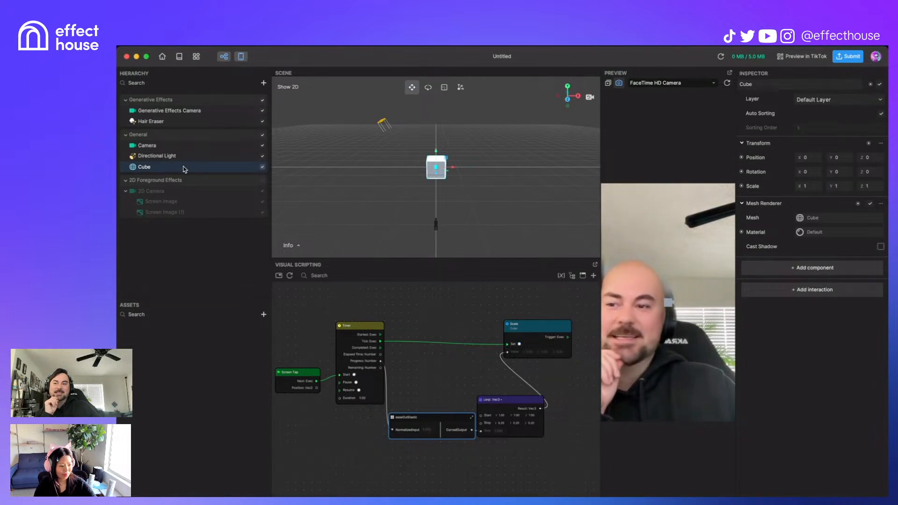
Step: Add an Empty Mesh and make the Cube its child
left_click(263, 83)
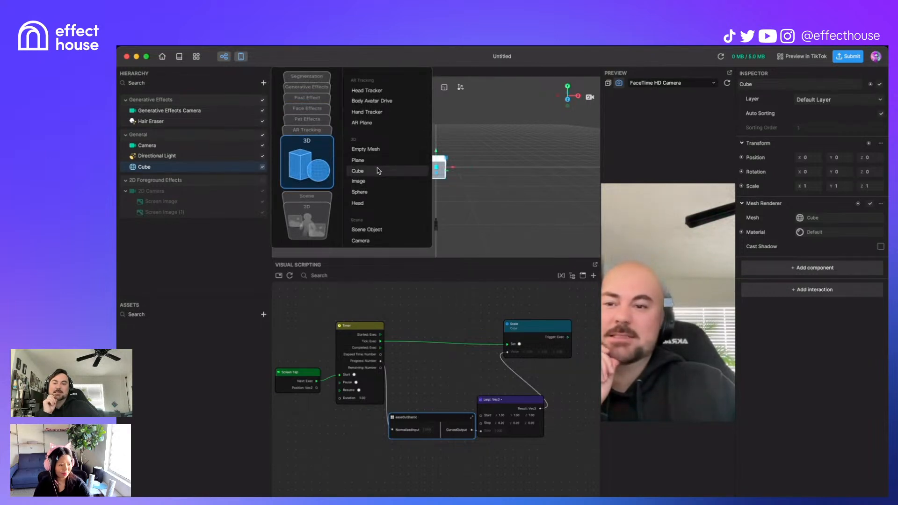
left_click(378, 149)
left_click_drag(179, 167, 182, 177)
Step: Scale the Empty Mesh up uniformly to 2.026
left_click(187, 166)
left_click(444, 87)
left_click_drag(437, 167, 451, 167)
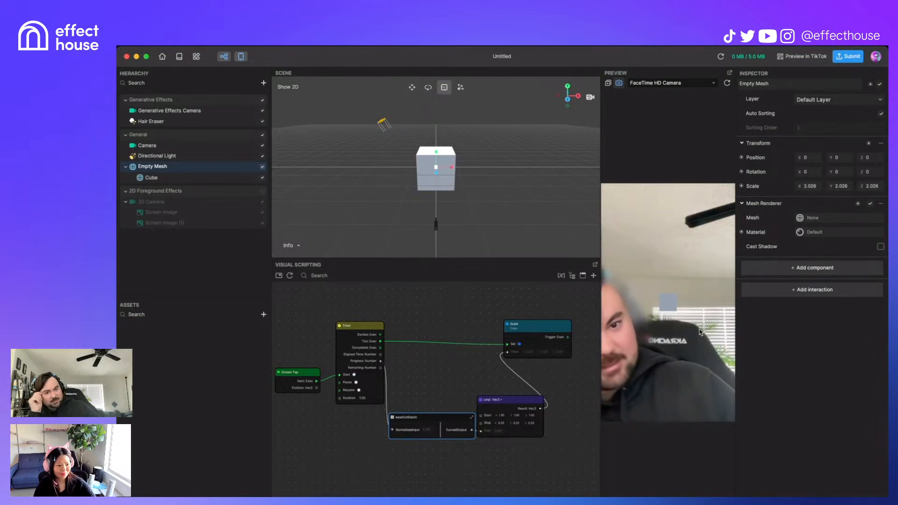
left_click_drag(420, 422, 417, 424)
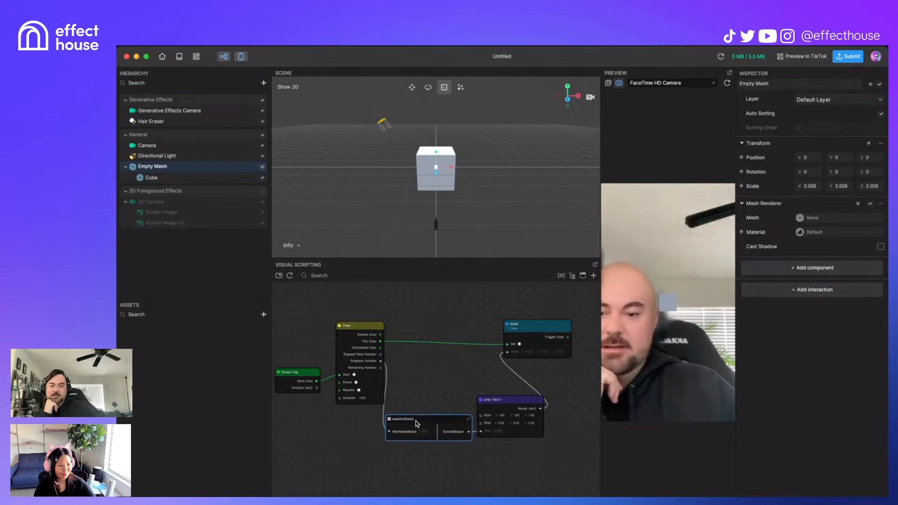
Step: Open the easeOutElastic subgraph and inspect its Output node
left_click(390, 421)
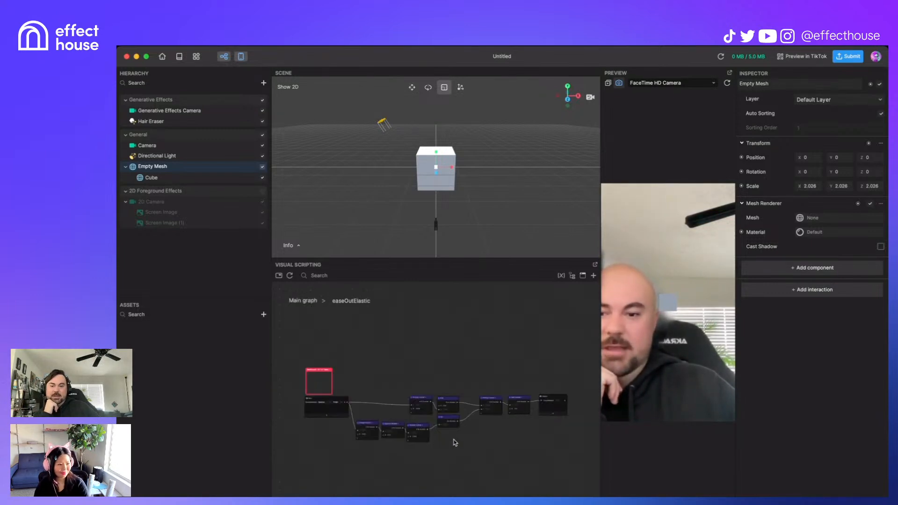
scroll(491, 437, "up", 5)
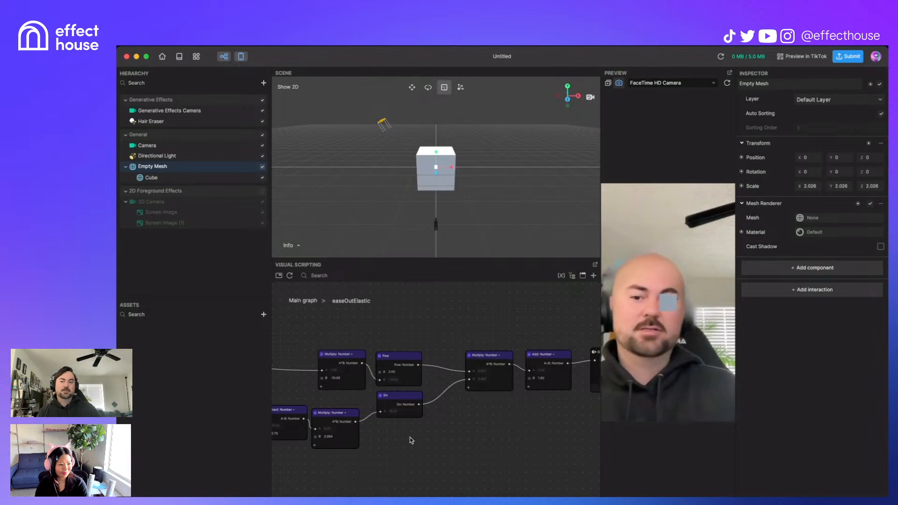
scroll(397, 449, "down", 1)
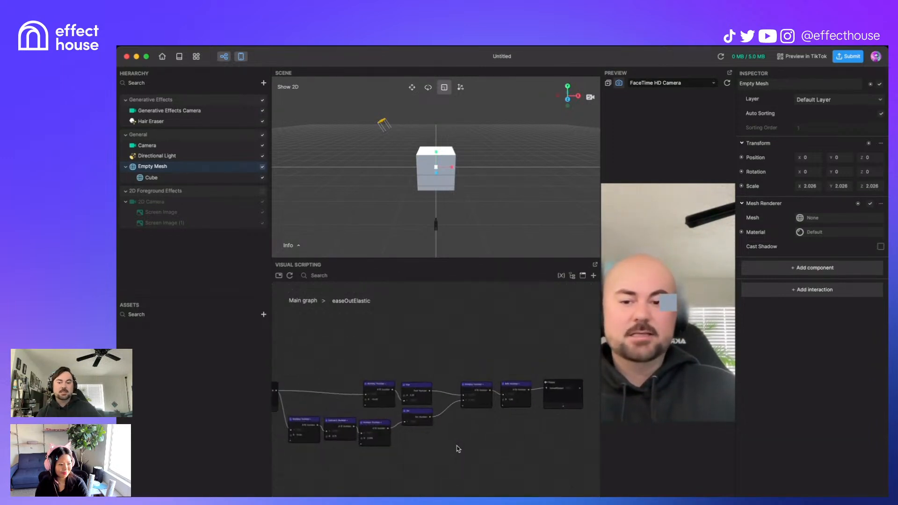
scroll(458, 450, "down", 2)
left_click_drag(437, 448, 382, 458)
scroll(486, 468, "up", 2)
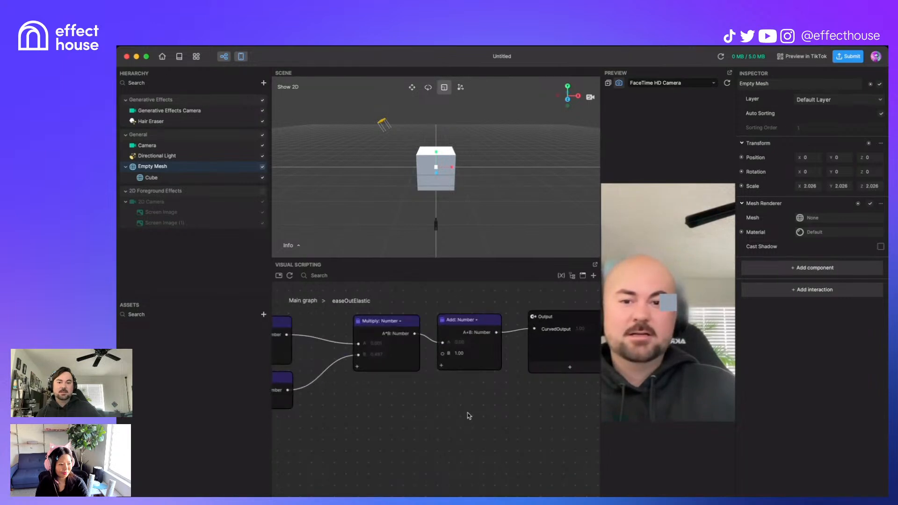
scroll(441, 384, "down", 1)
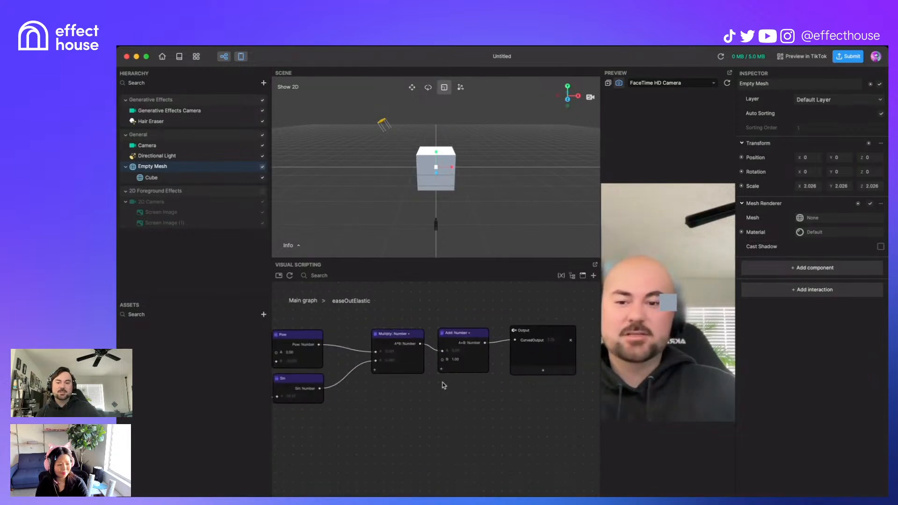
scroll(425, 404, "down", 2)
Step: Examine the Multiply, Subtract and formula nodes, then return to the main graph
left_click_drag(371, 415, 463, 419)
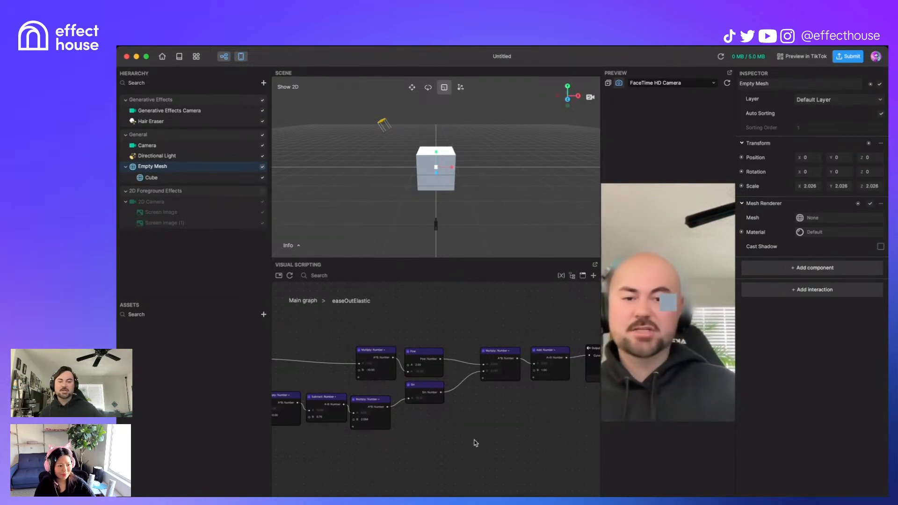
scroll(566, 370, "down", 3)
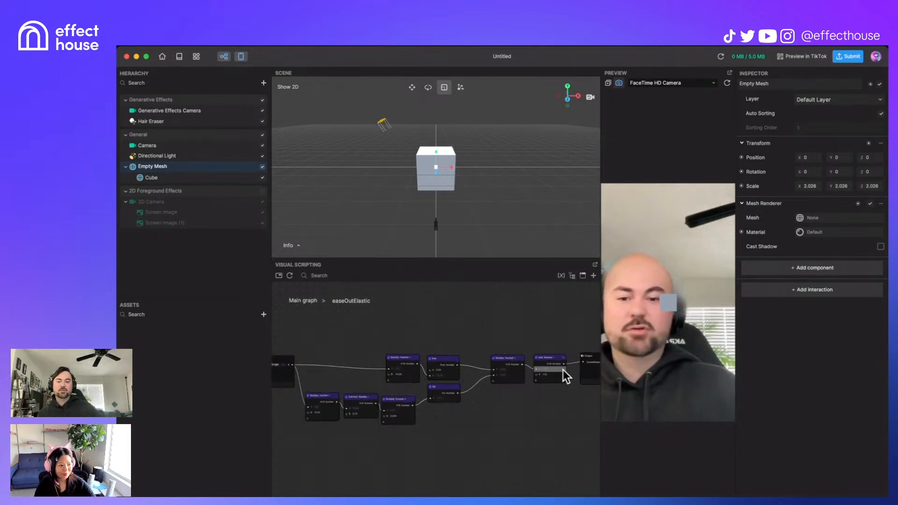
scroll(449, 422, "down", 3)
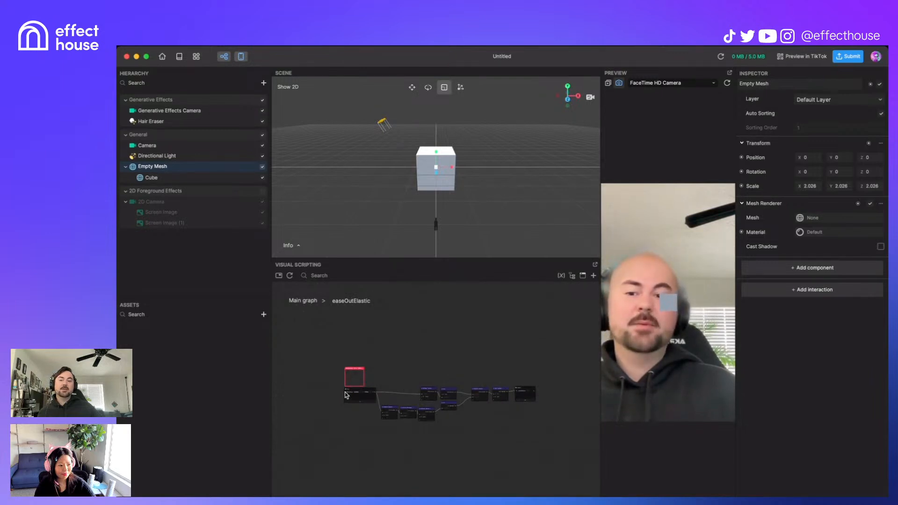
scroll(347, 394, "up", 5)
scroll(369, 400, "up", 2)
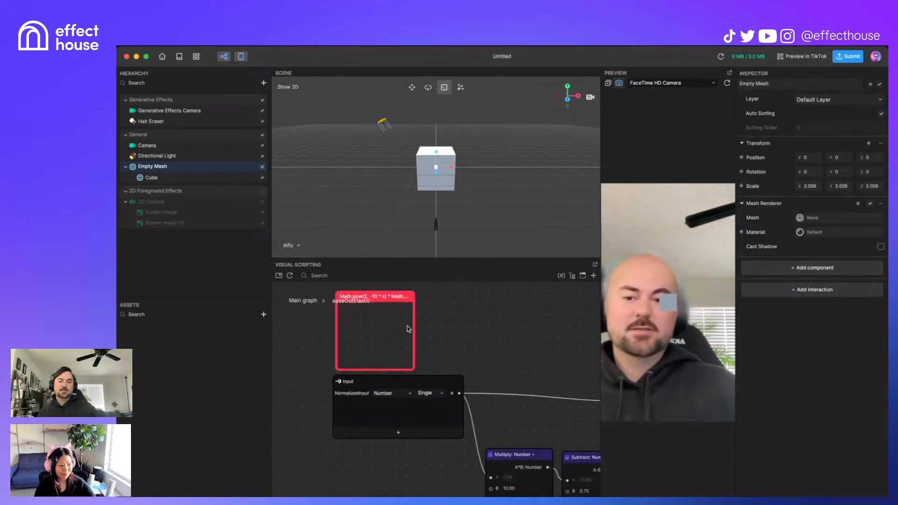
left_click_drag(414, 328, 495, 328)
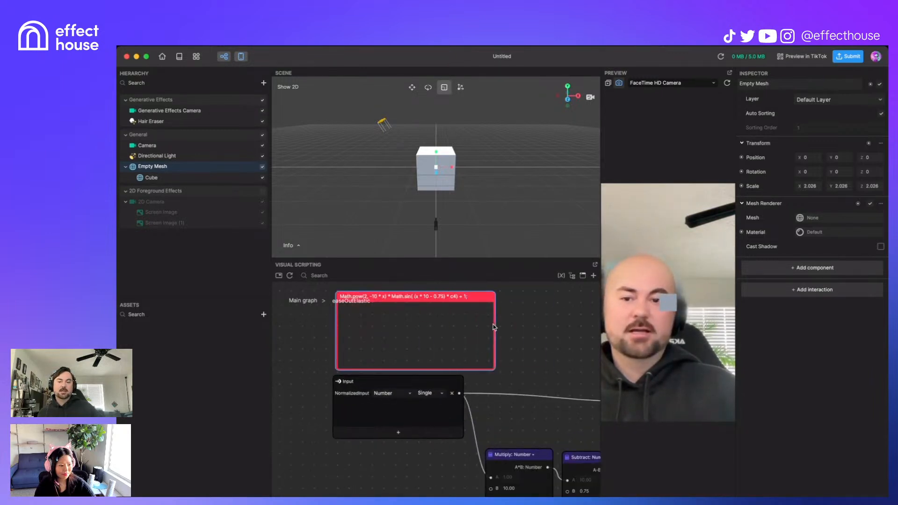
scroll(454, 327, "up", 5)
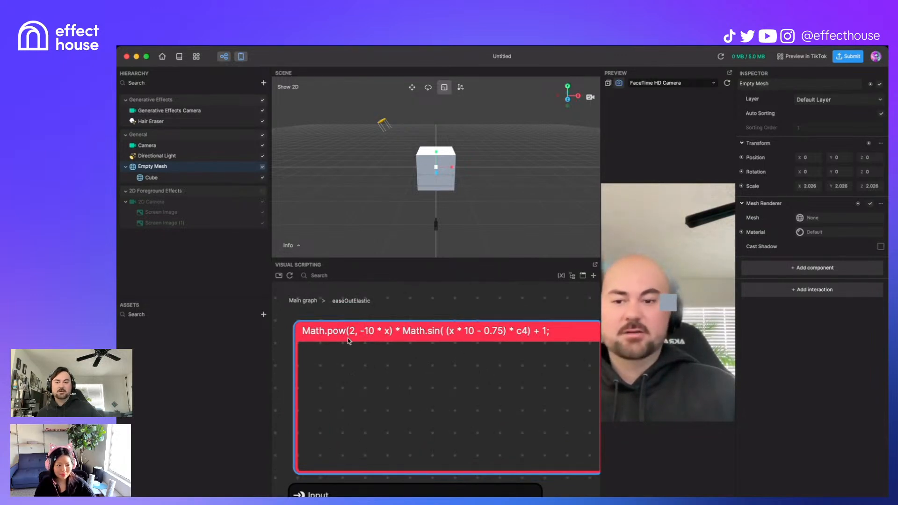
scroll(508, 334, "down", 3)
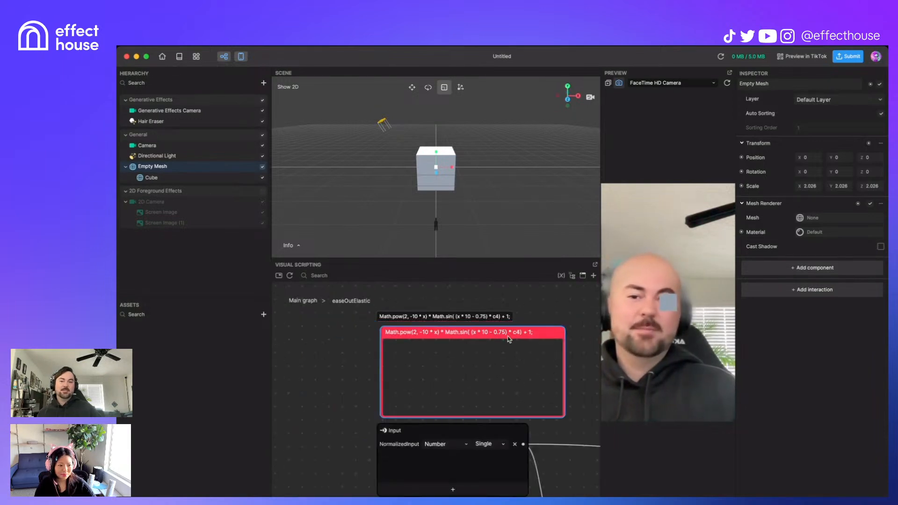
left_click(310, 301)
scroll(505, 375, "up", 5)
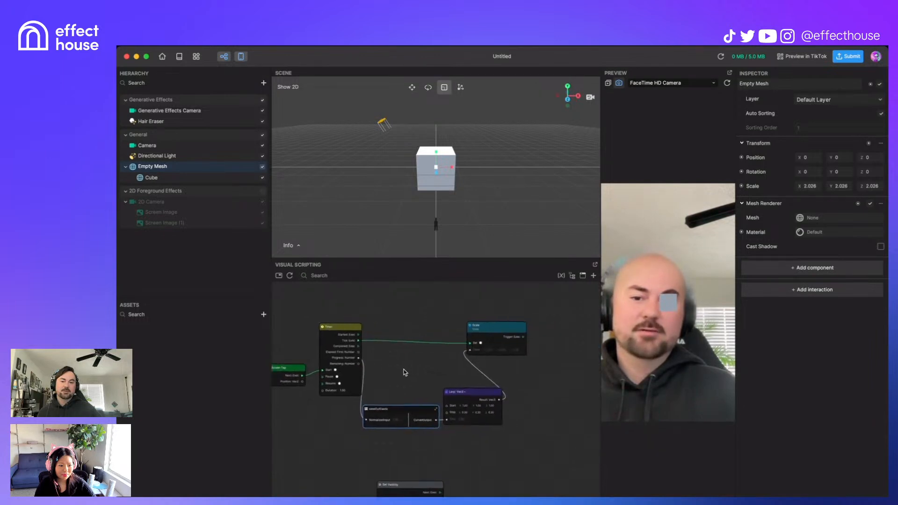
left_click_drag(417, 379, 450, 384)
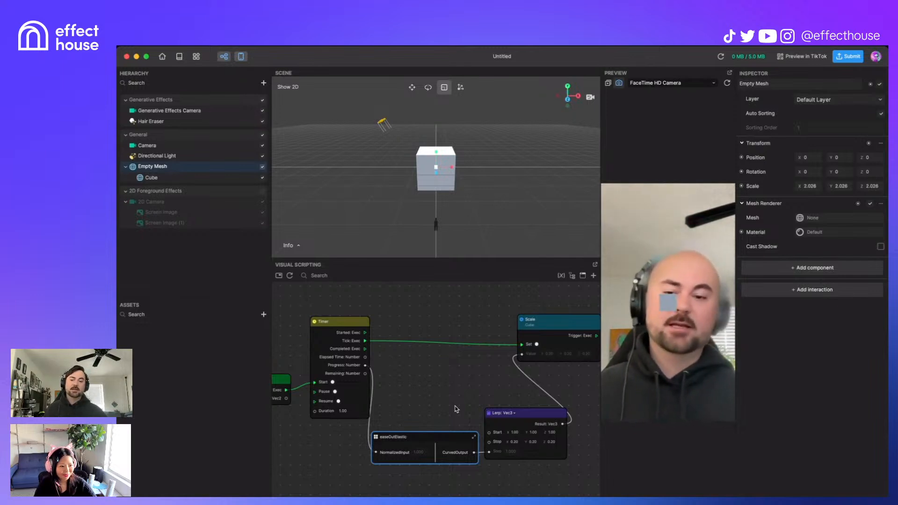
left_click_drag(415, 441, 416, 437)
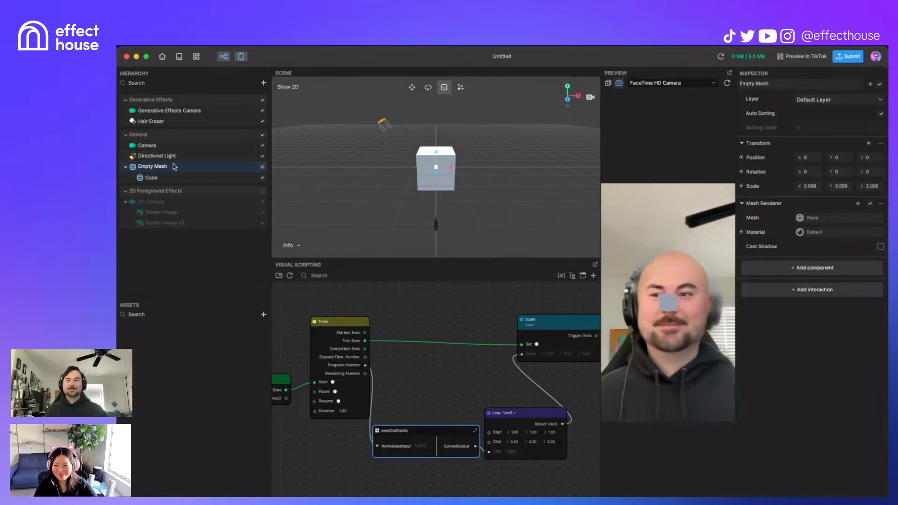
Step: Hide Empty Mesh (with its Cube) and Screen Image (1) in the Hierarchy
left_click(262, 167)
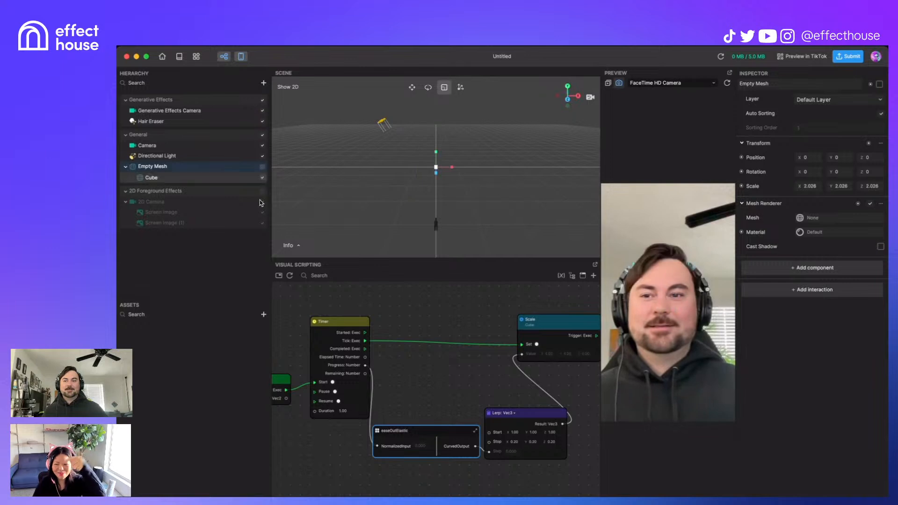
left_click(261, 223)
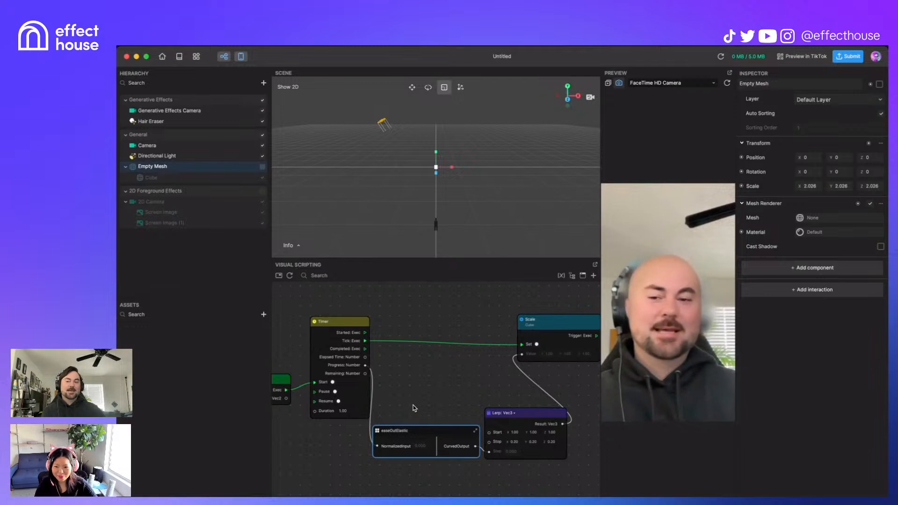
scroll(414, 405, "down", 5)
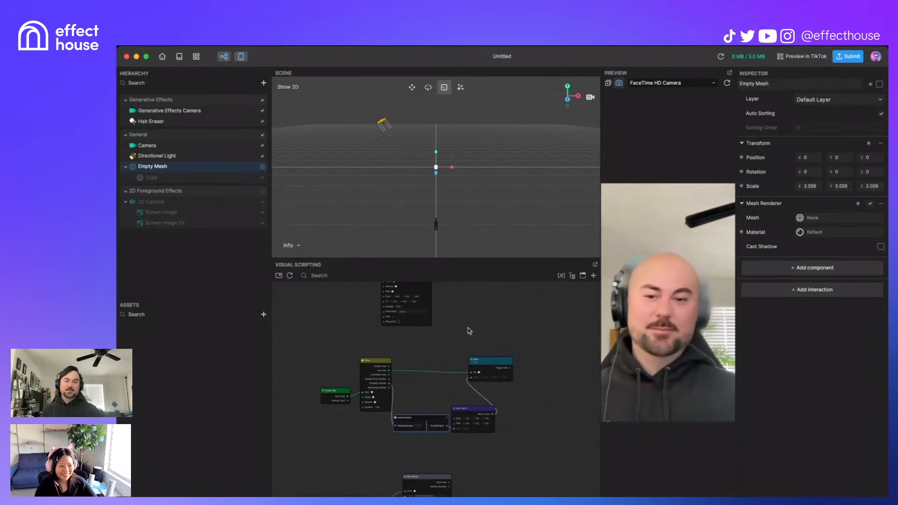
Step: Add a Remap node to the graph through the 'remap' node search
right_click(499, 326)
type("remap")
key("Return")
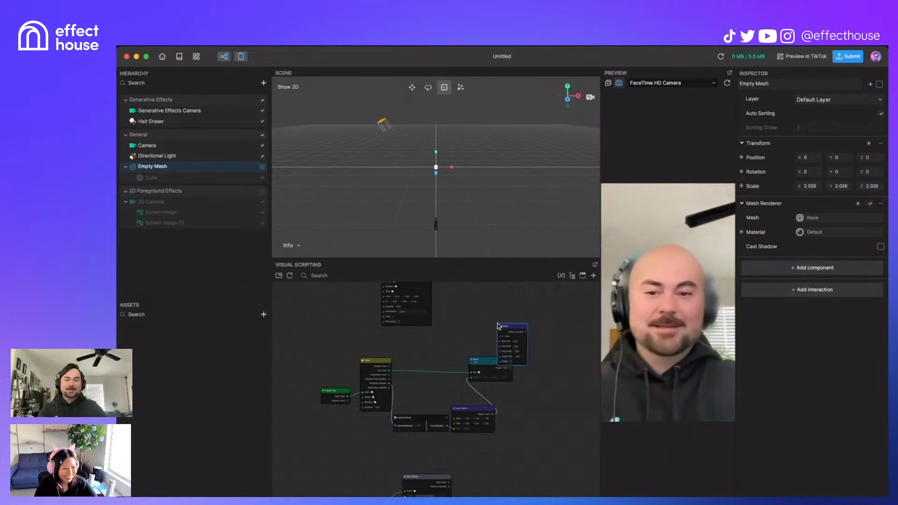
left_click_drag(524, 327, 506, 310)
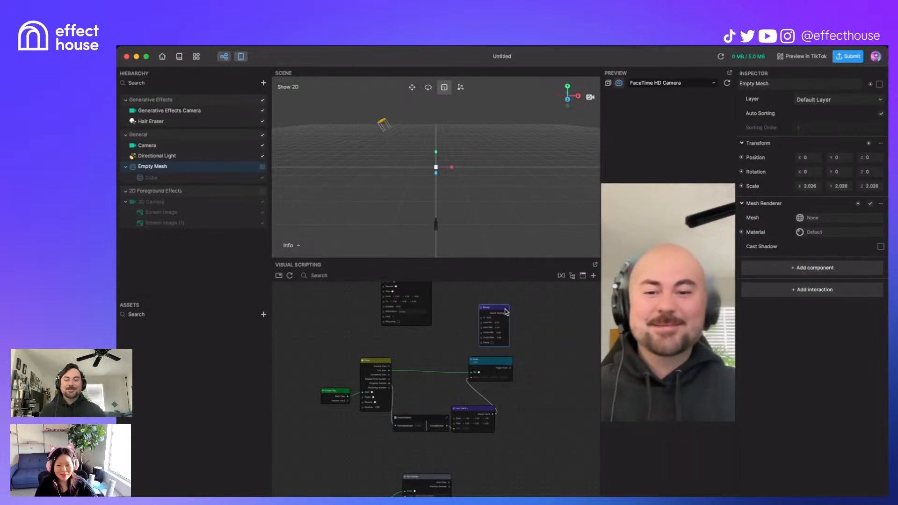
scroll(508, 314, "up", 5)
middle_click_drag(541, 345, 546, 398)
left_click_drag(476, 341, 479, 329)
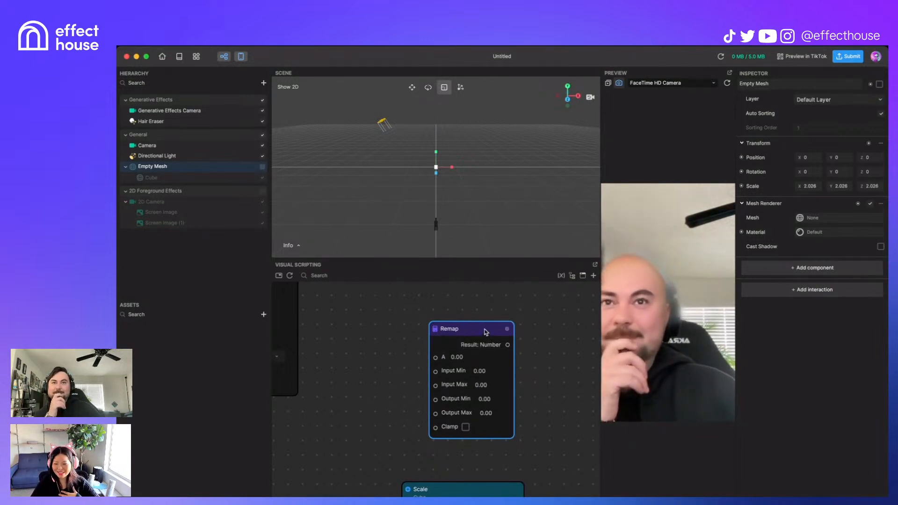
left_click_drag(485, 331, 491, 320)
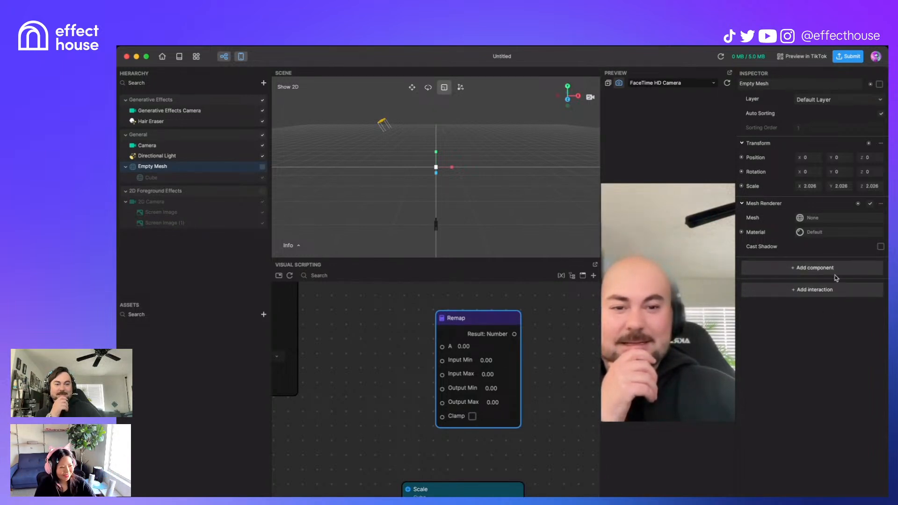
Step: Move the Remap node further right, adjusting the graph view around it
scroll(541, 342, "down", 1)
middle_click_drag(542, 341, 513, 338)
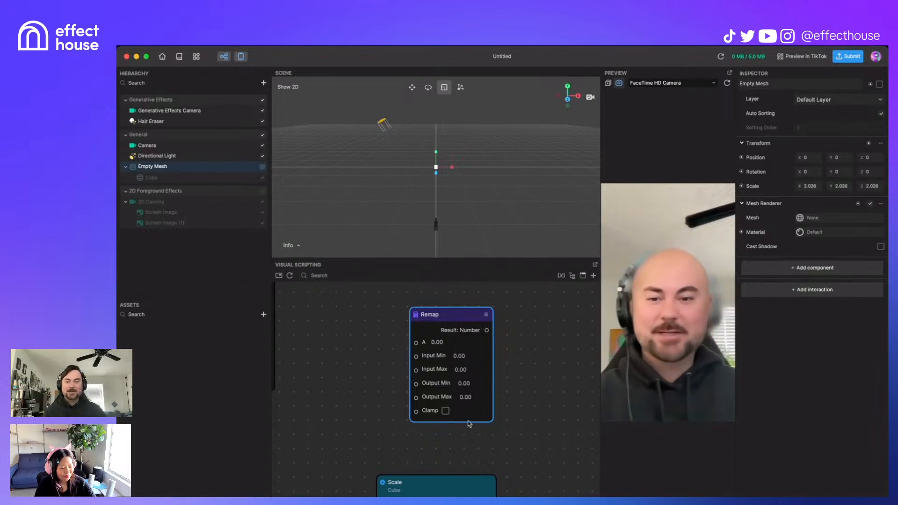
middle_click_drag(515, 336, 476, 351)
scroll(476, 351, "down", 2)
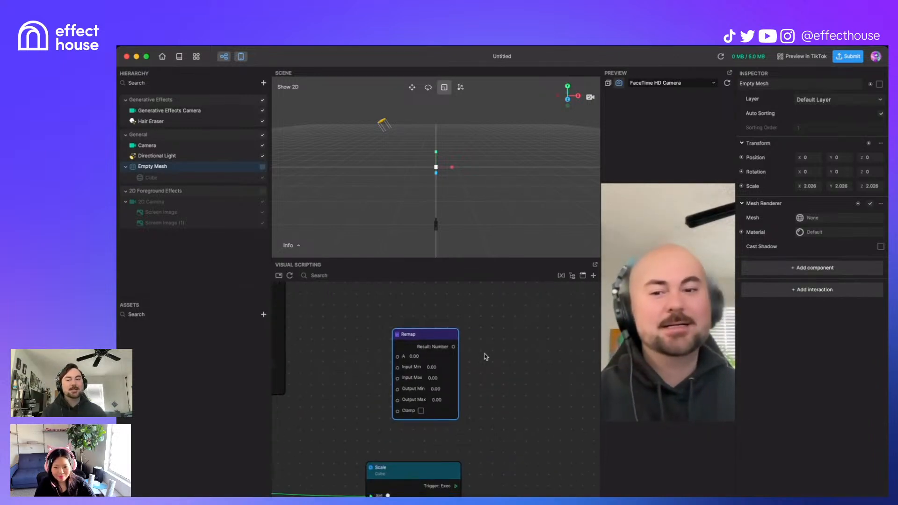
left_click_drag(437, 333, 504, 323)
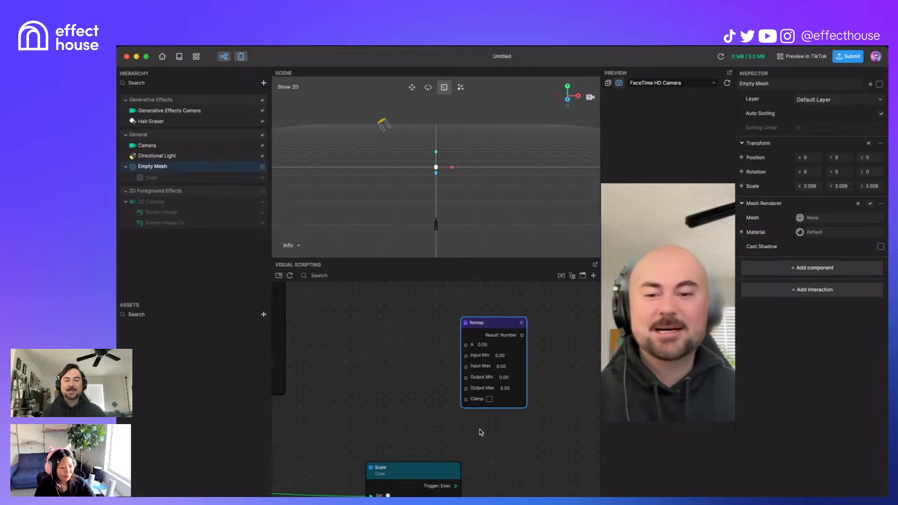
middle_click_drag(533, 440, 550, 405)
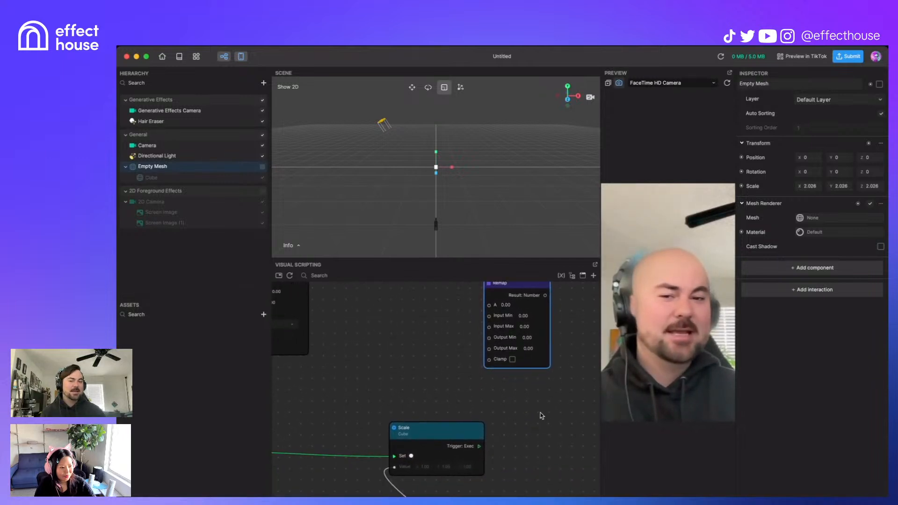
scroll(542, 415, "down", 2)
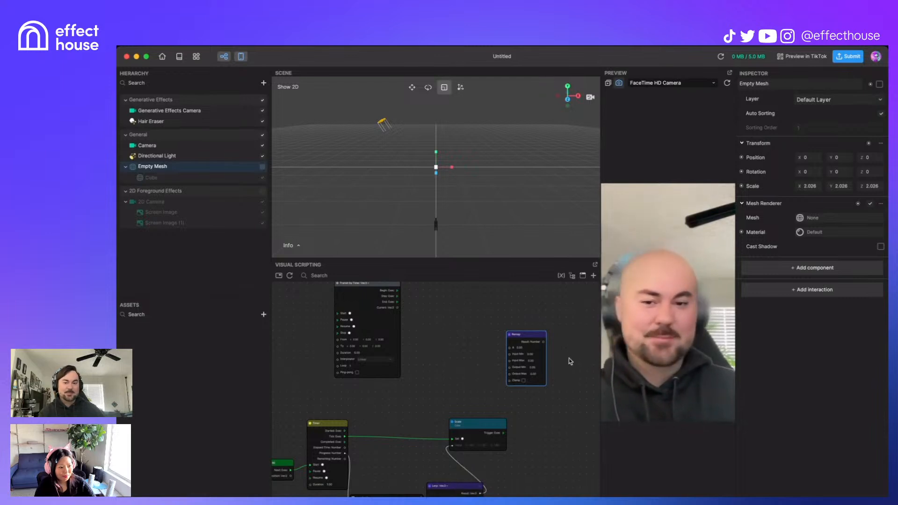
scroll(566, 360, "up", 3)
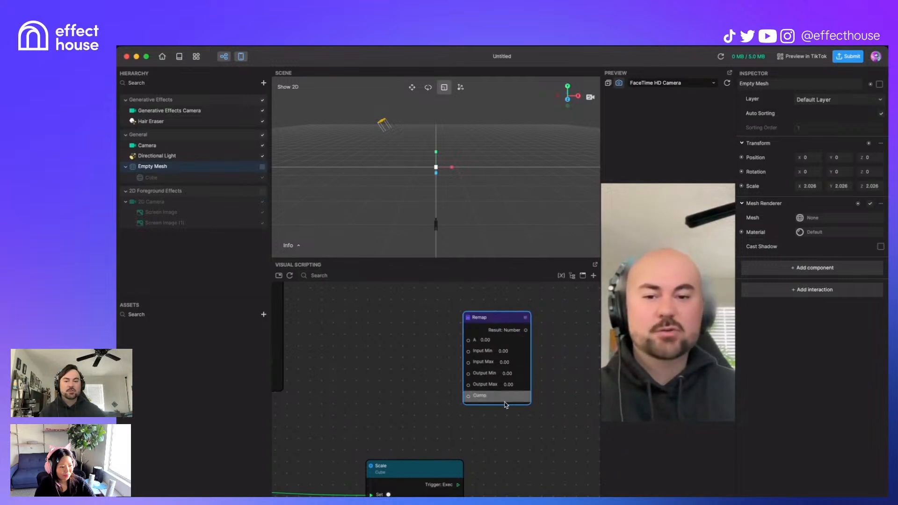
scroll(513, 349, "down", 1)
scroll(514, 347, "down", 1)
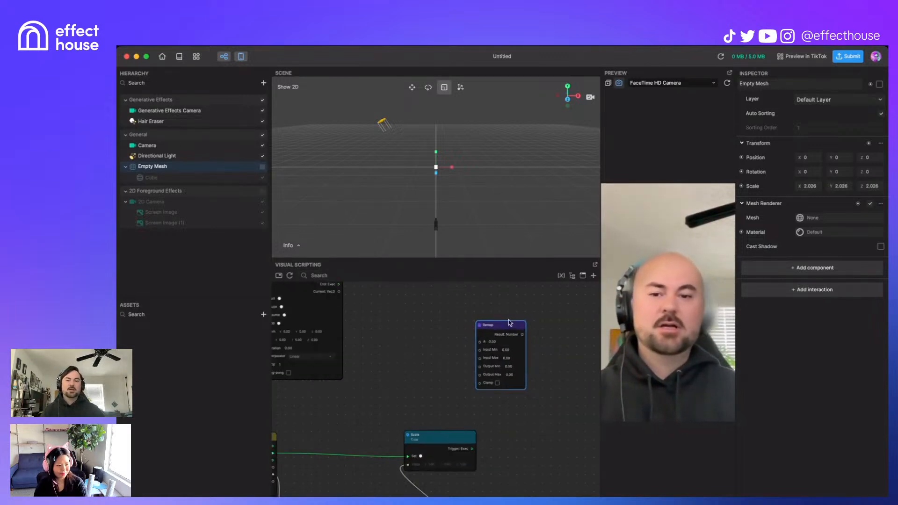
left_click_drag(511, 323, 531, 329)
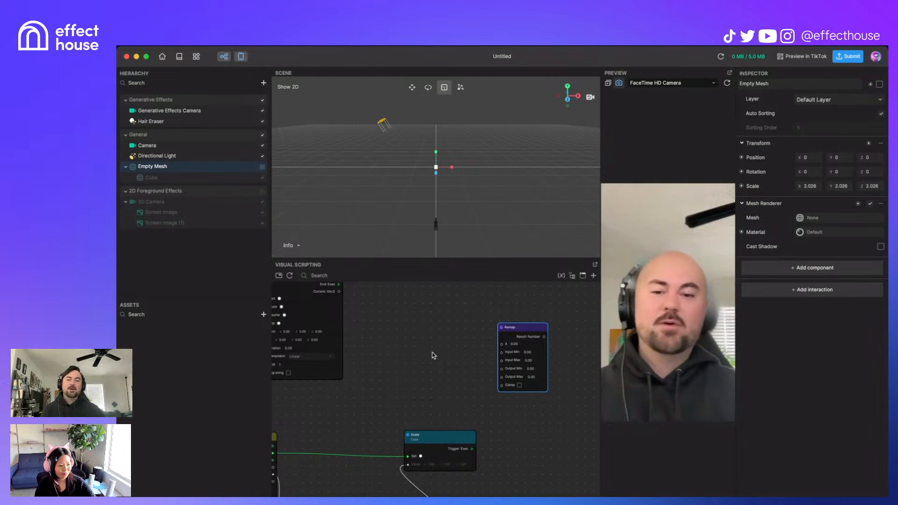
Step: Place Remap below the Lerp node and wire easeOutElastic's CurvedOutput into it
scroll(420, 364, "down", 5)
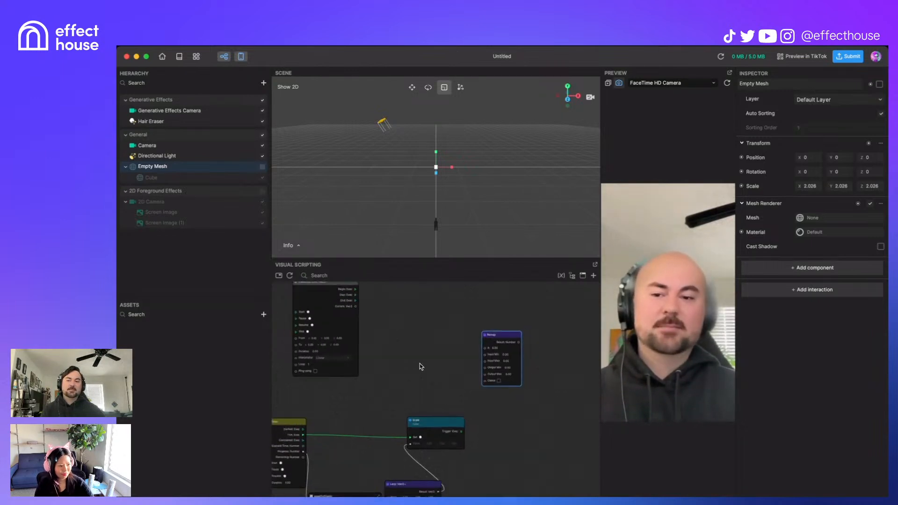
middle_click_drag(434, 371, 476, 320)
scroll(495, 324, "up", 5)
scroll(476, 321, "down", 3)
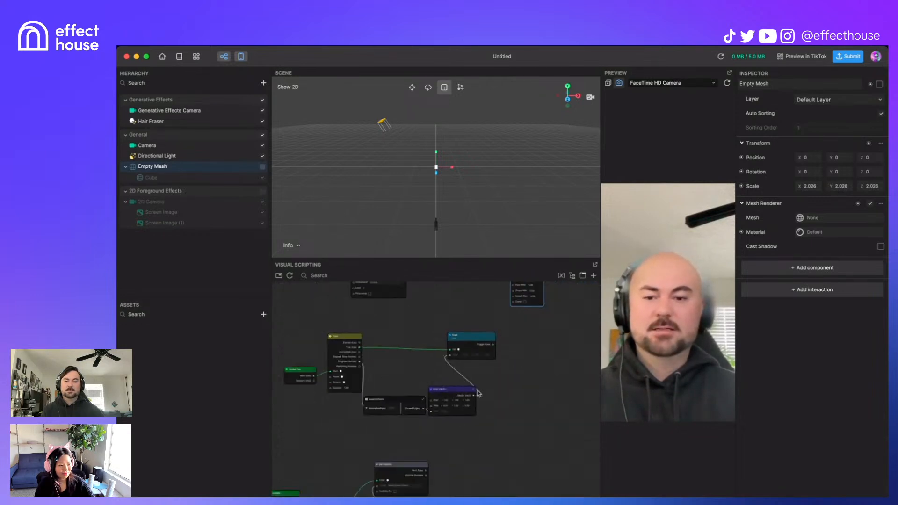
left_click_drag(447, 389, 476, 395)
middle_click_drag(534, 341, 539, 378)
left_click_drag(541, 303, 448, 466)
middle_click_drag(501, 476, 516, 461)
scroll(449, 468, "up", 4)
left_click_drag(466, 392, 499, 419)
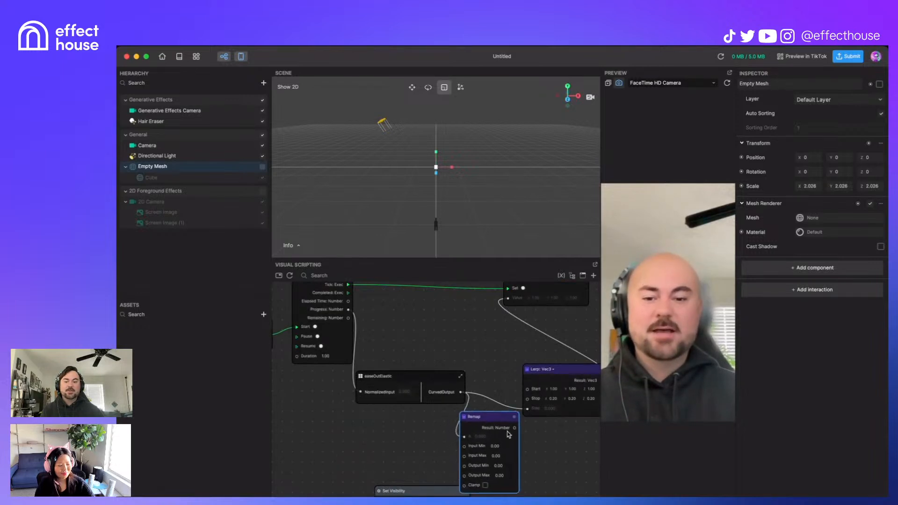
Step: Set the Remap node's Input Max to 1
left_click(499, 456)
type("1")
key("Return")
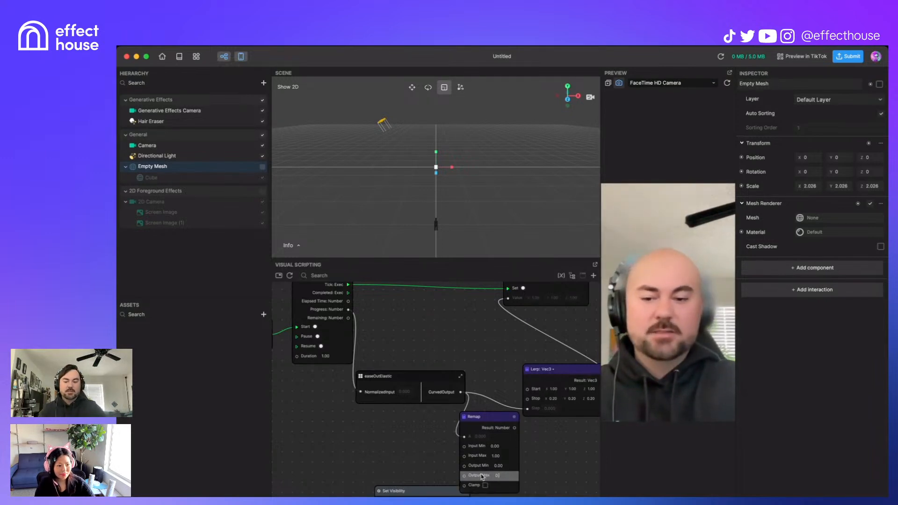
Step: Wire Remap's Result into the Cube's Scale value and move the Lerp: Vec3 node aside
left_click_drag(514, 427, 527, 409)
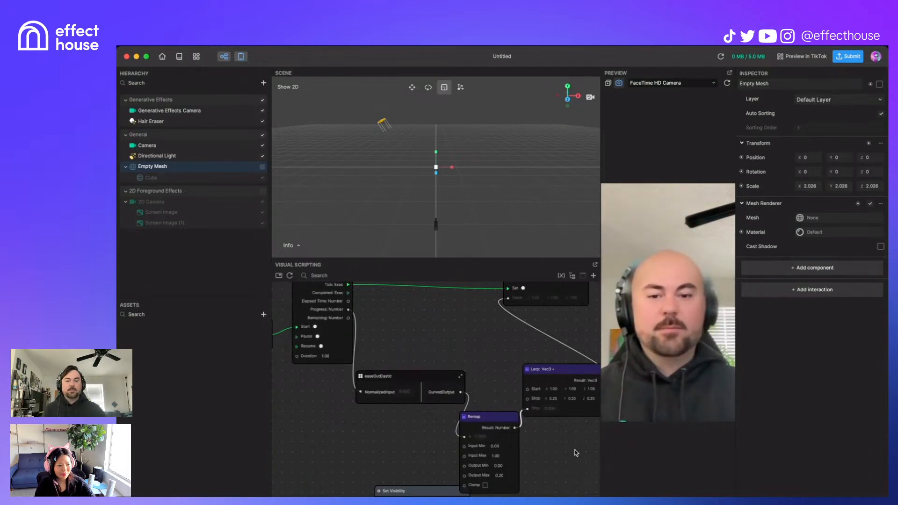
left_click_drag(507, 424, 506, 418)
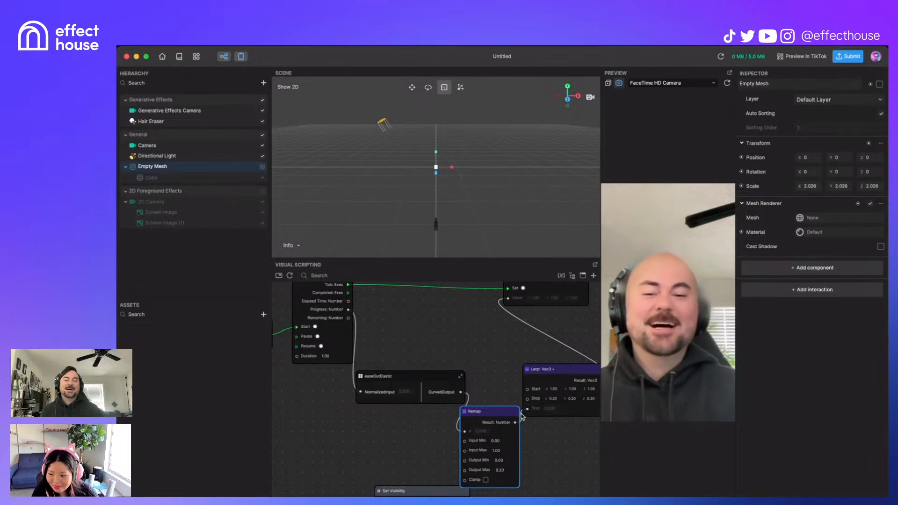
middle_click_drag(563, 428, 538, 451)
left_click_drag(491, 447, 484, 322)
left_click_drag(556, 410, 631, 317)
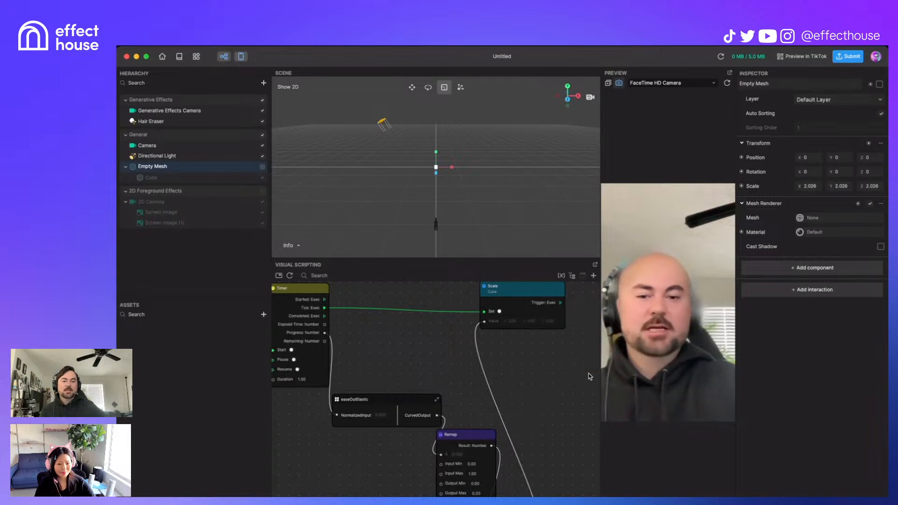
Step: Place the Data Convert node beside Remap and turn on Remap's Clamp
scroll(566, 383, "down", 7)
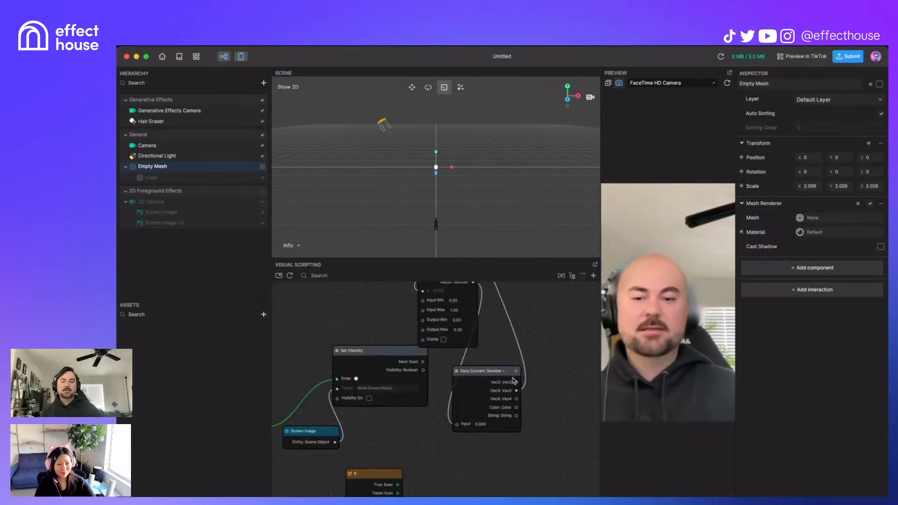
left_click_drag(510, 369, 551, 309)
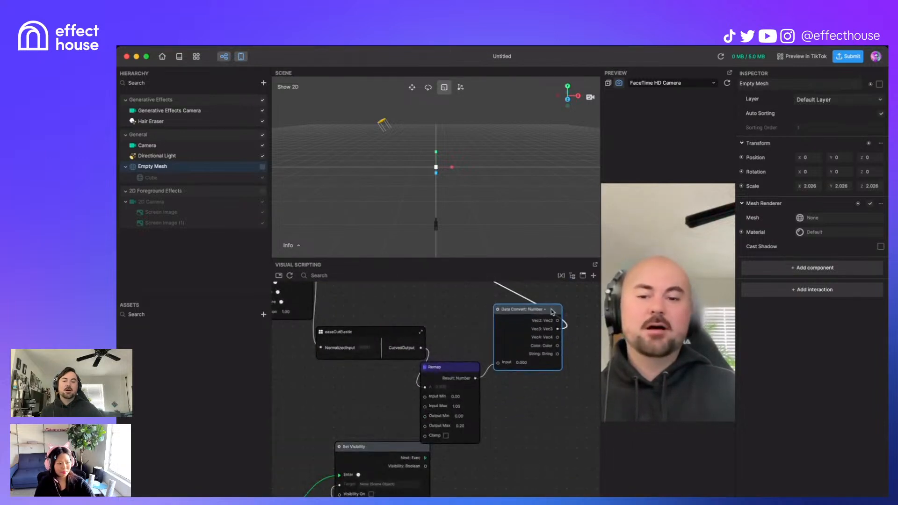
scroll(477, 332, "up", 2)
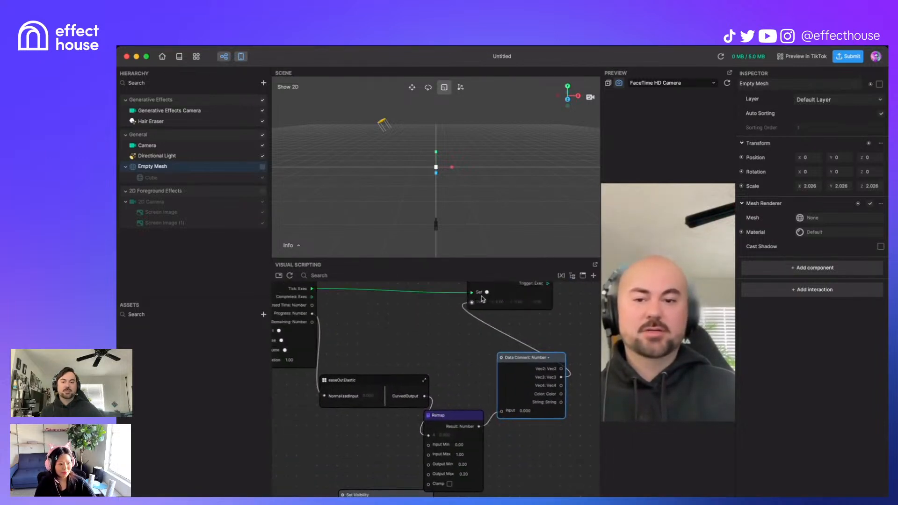
left_click_drag(462, 416, 472, 376)
left_click_drag(558, 359, 573, 342)
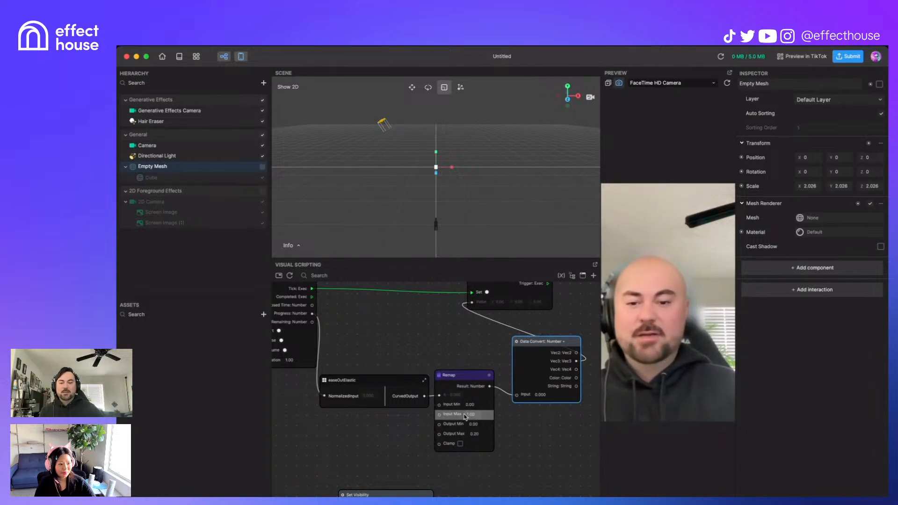
left_click(461, 444)
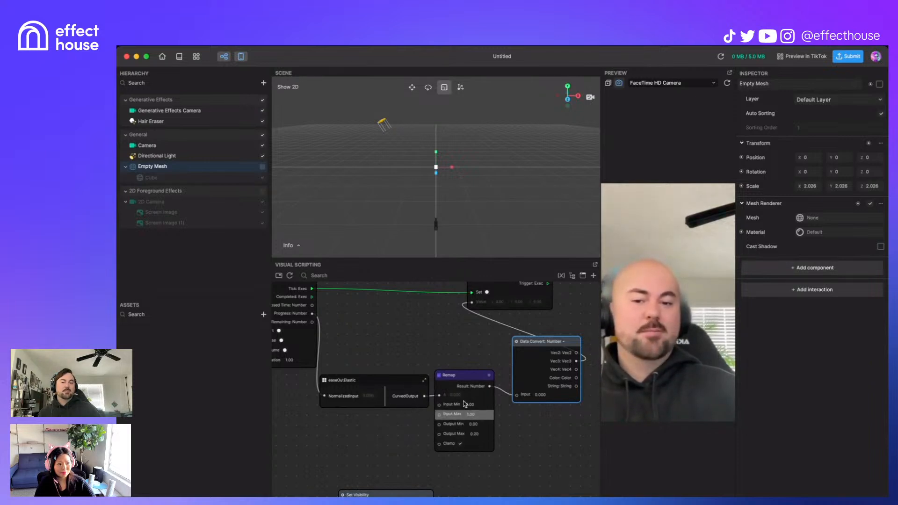
Step: Rearrange the easeOutElastic and Scale nodes to frame the Scale, Data Convert and Remap chain
left_click_drag(395, 376, 396, 373)
middle_click_drag(412, 339, 317, 415)
left_click_drag(447, 342, 524, 346)
middle_click_drag(349, 359, 307, 328)
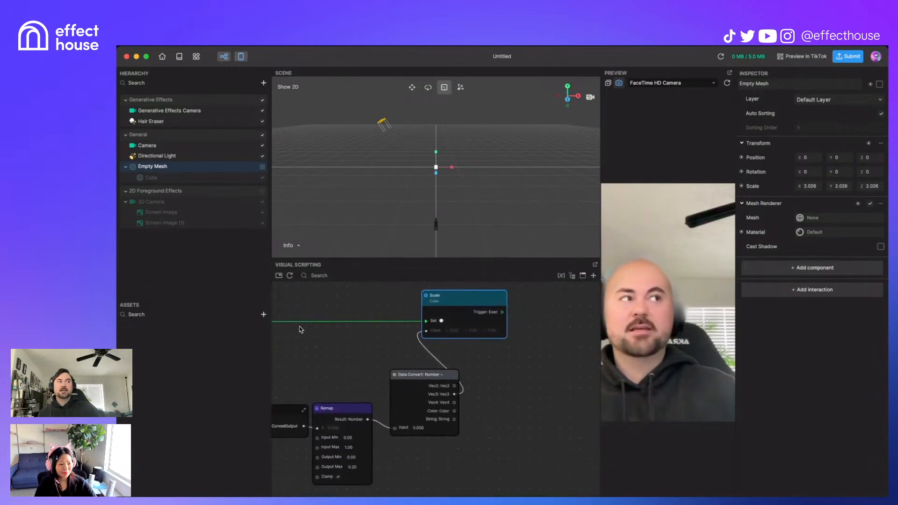
scroll(349, 369, "down", 1)
scroll(349, 366, "down", 1)
middle_click_drag(367, 359, 403, 368)
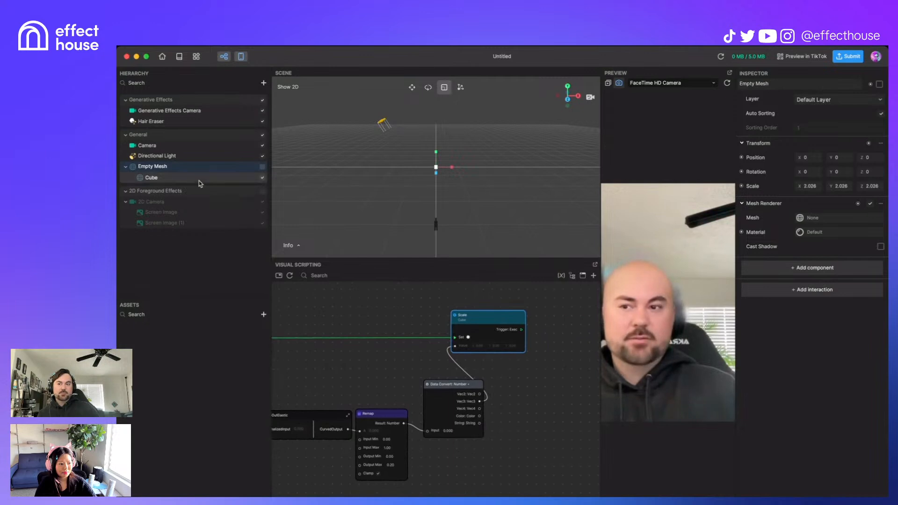
Step: Enable the Empty Mesh, reset the preview, and bring the Remap node's settings into view
left_click(263, 166)
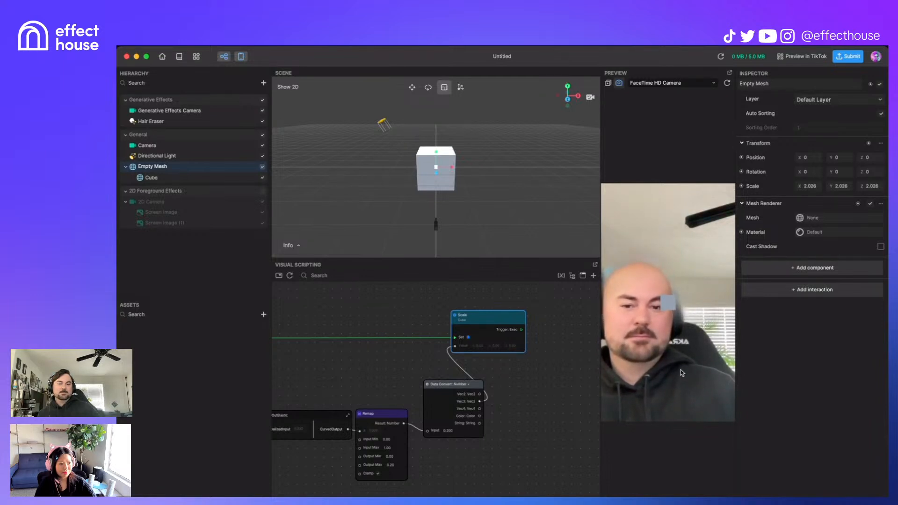
left_click(727, 83)
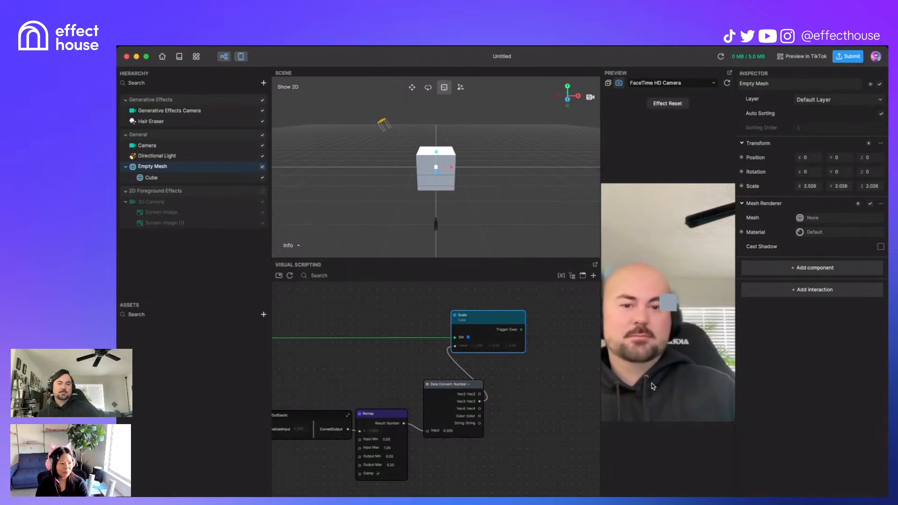
middle_click_drag(507, 438, 554, 423)
scroll(503, 403, "up", 2)
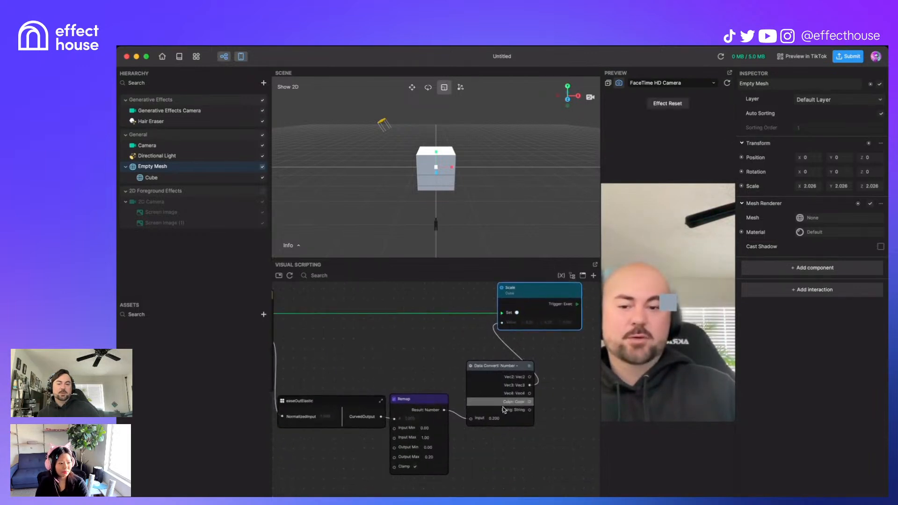
scroll(472, 445, "up", 2)
middle_click_drag(489, 460, 503, 452)
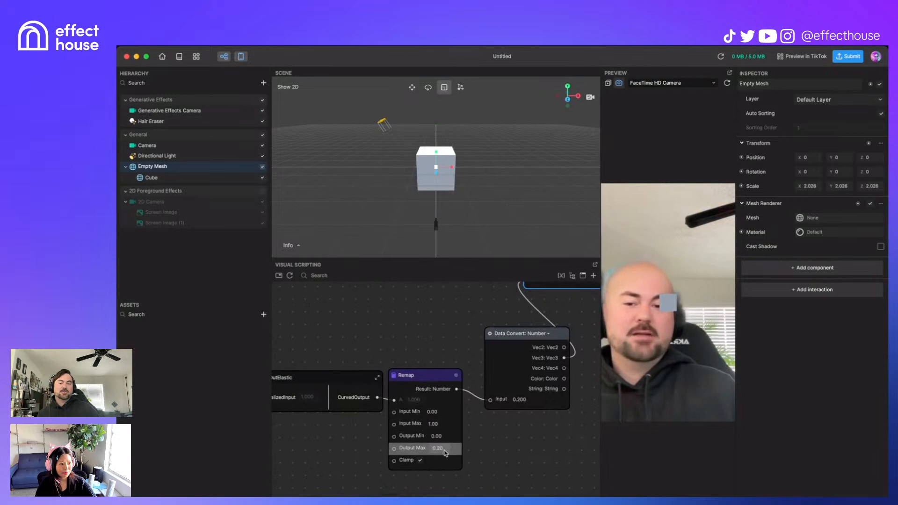
Step: Change Remap's output to Min 0.2 and Max 1, with Clamp ticked
left_click(420, 441)
type("0.2")
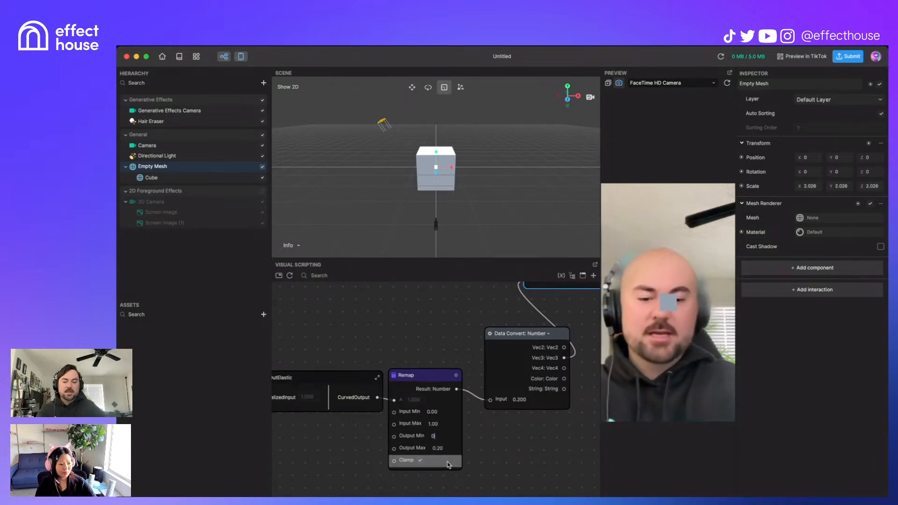
key("Return")
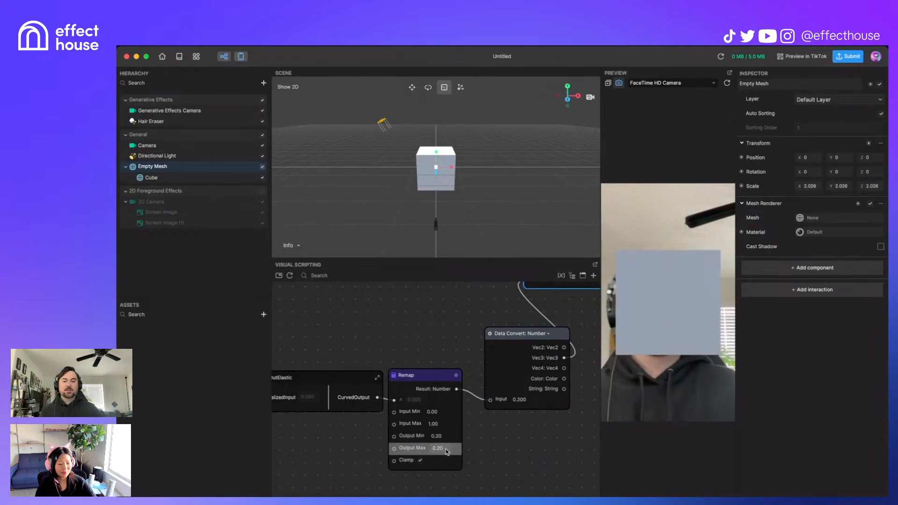
left_click(420, 460)
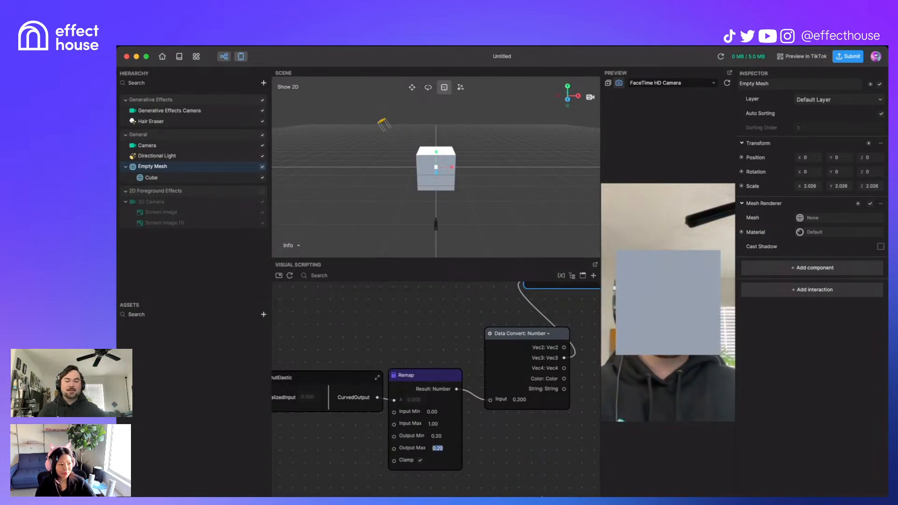
left_click(498, 479)
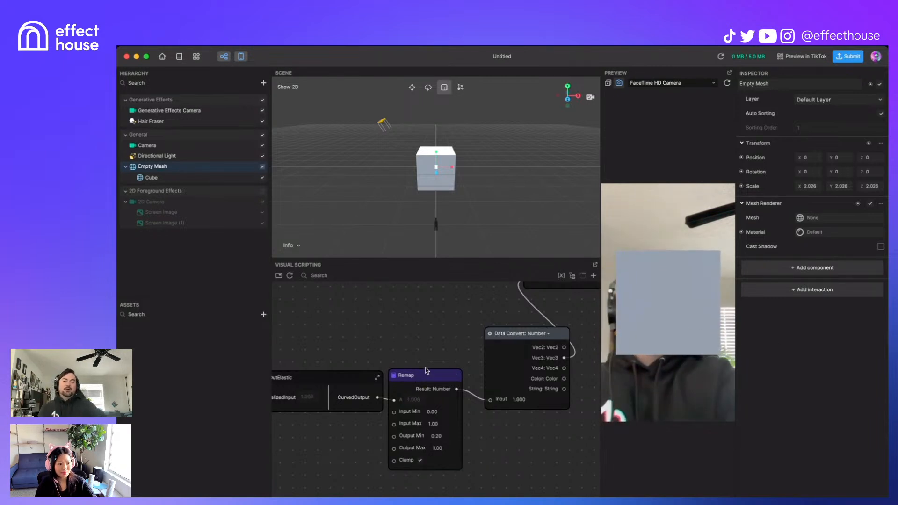
left_click_drag(442, 380, 442, 378)
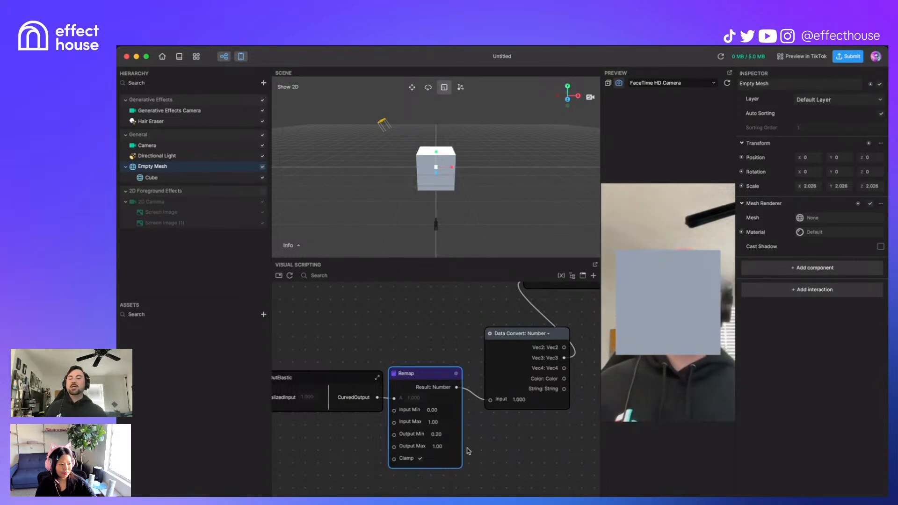
scroll(467, 442, "down", 5)
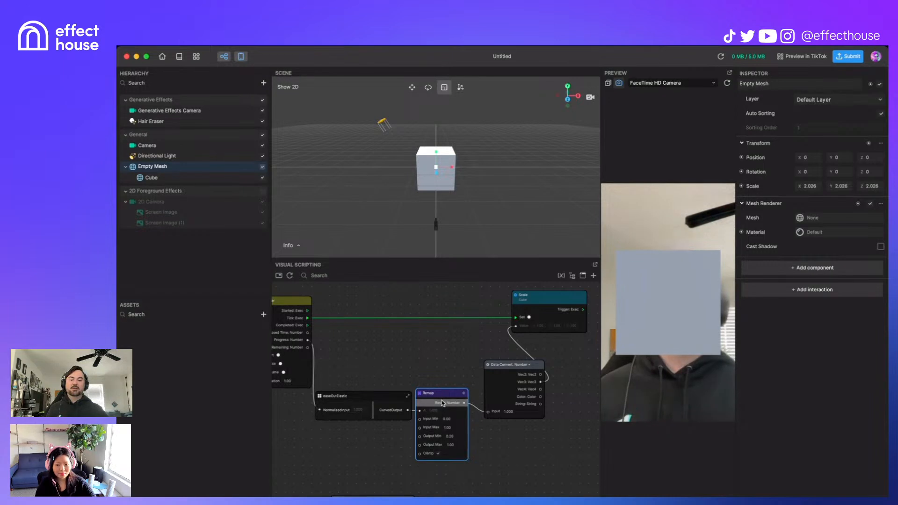
Step: Raise the Data Convert: Number node slightly, re-tick Remap's Clamp, and nudge Remap into place
left_click_drag(447, 395, 448, 396)
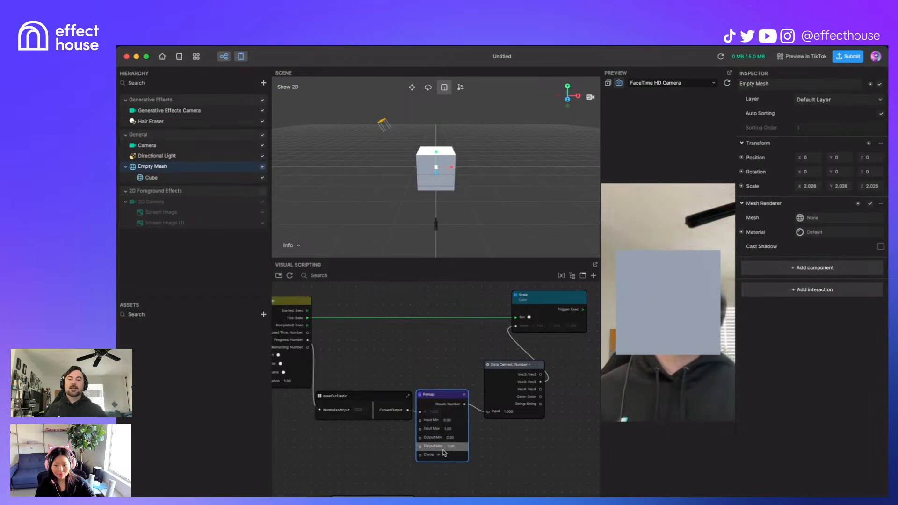
scroll(442, 453, "up", 3)
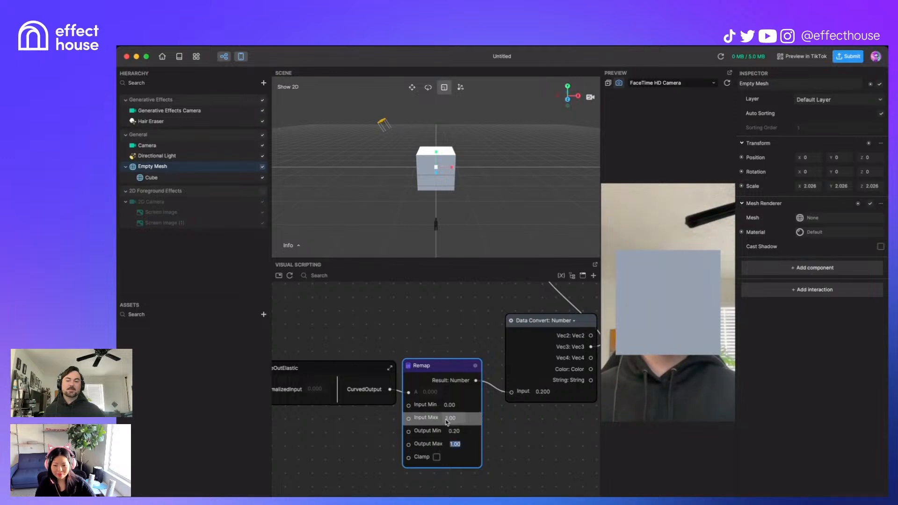
left_click(549, 442)
left_click_drag(583, 326, 580, 314)
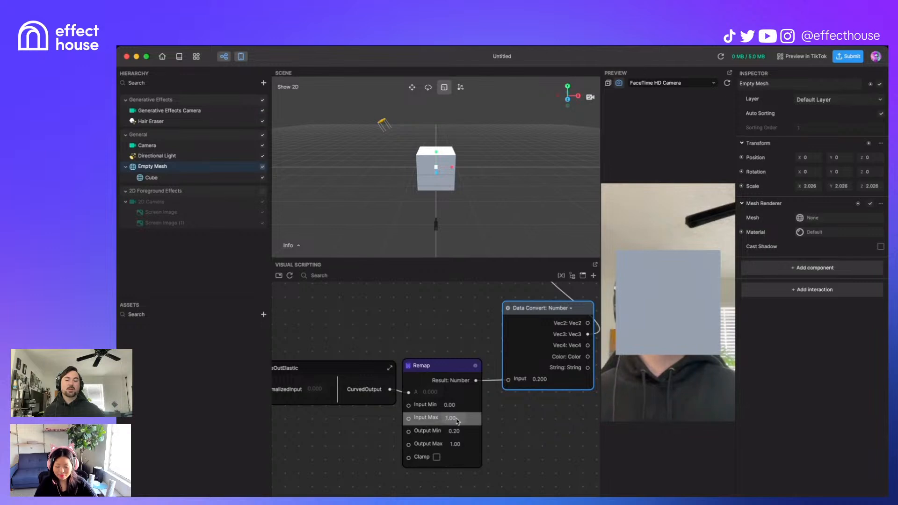
left_click(437, 457)
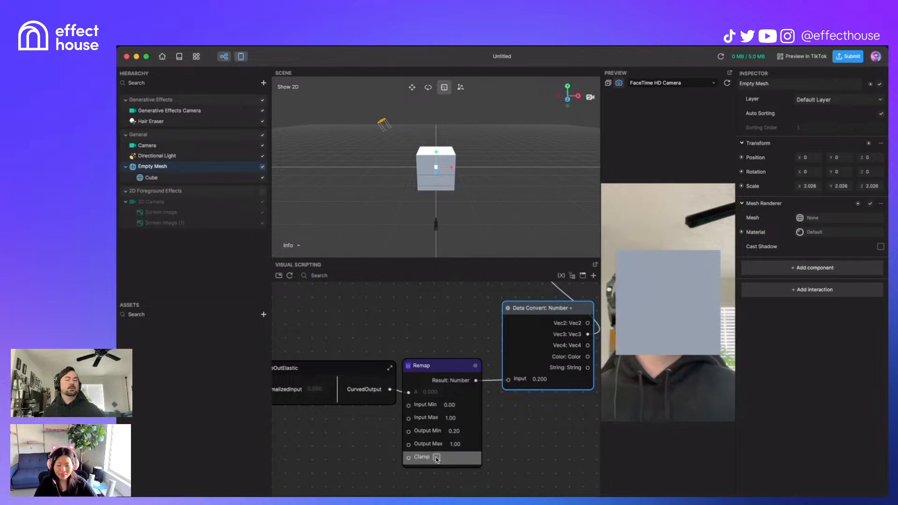
left_click_drag(463, 372, 464, 371)
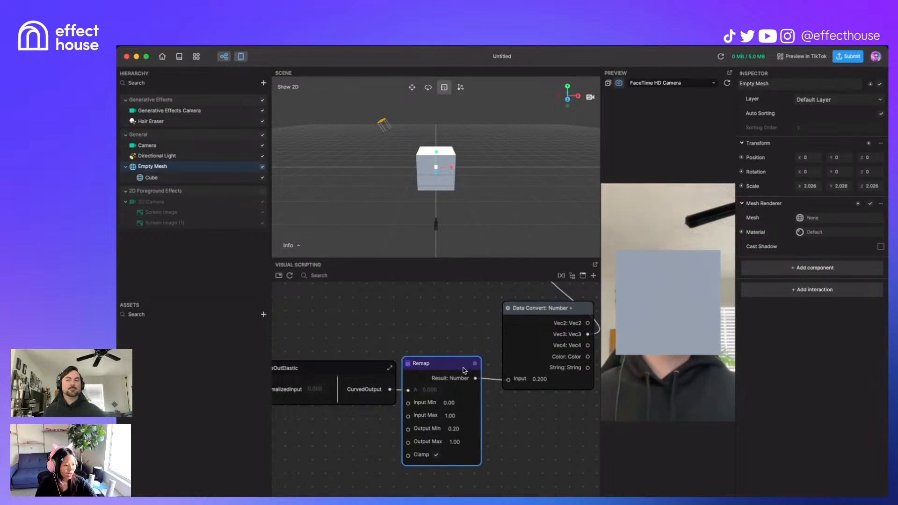
scroll(459, 376, "down", 5)
scroll(509, 421, "down", 3)
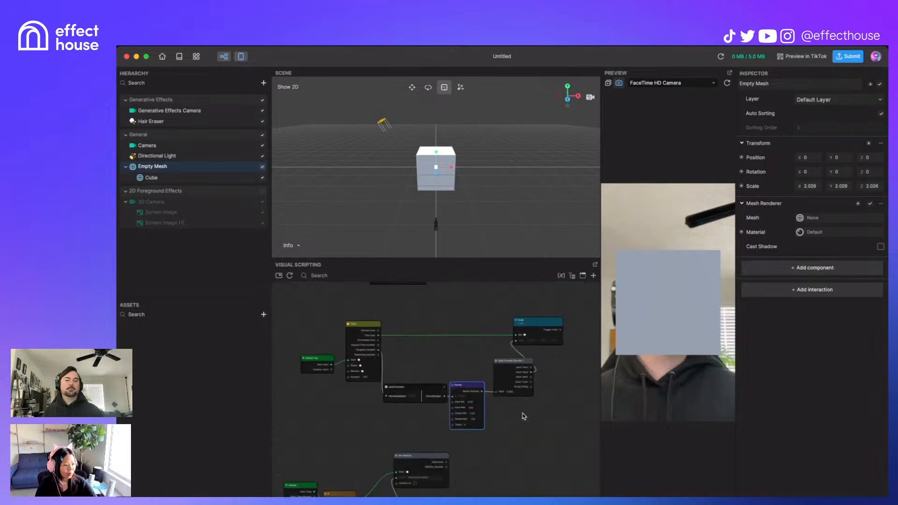
Step: Move the Scale Set node further right in the graph
left_click_drag(539, 327, 564, 325)
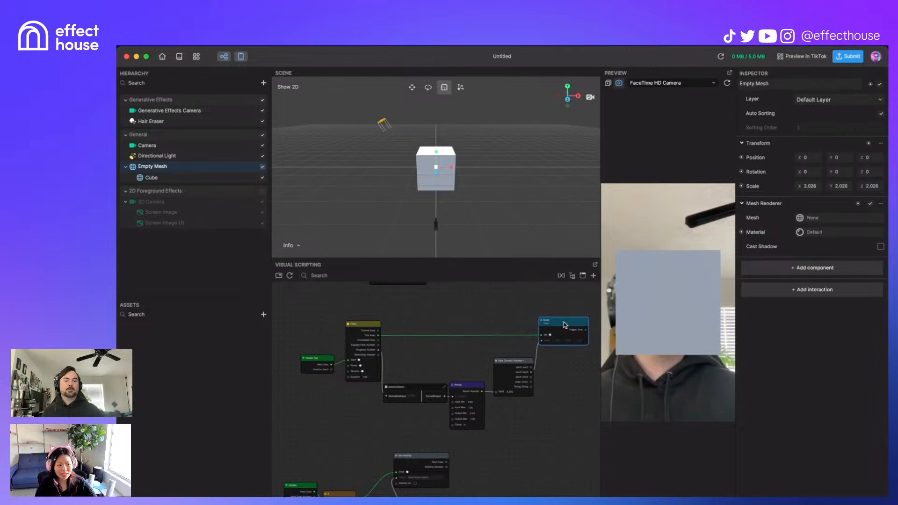
left_click(553, 440)
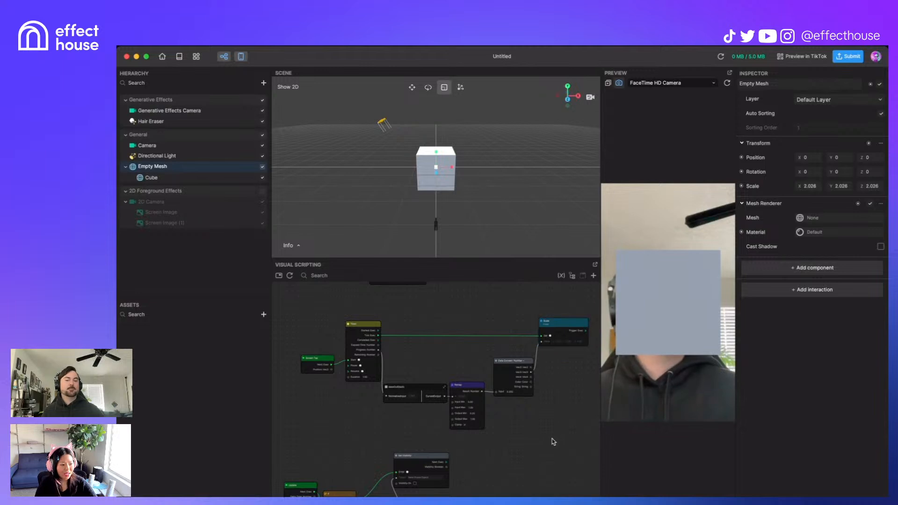
scroll(490, 468, "down", 2)
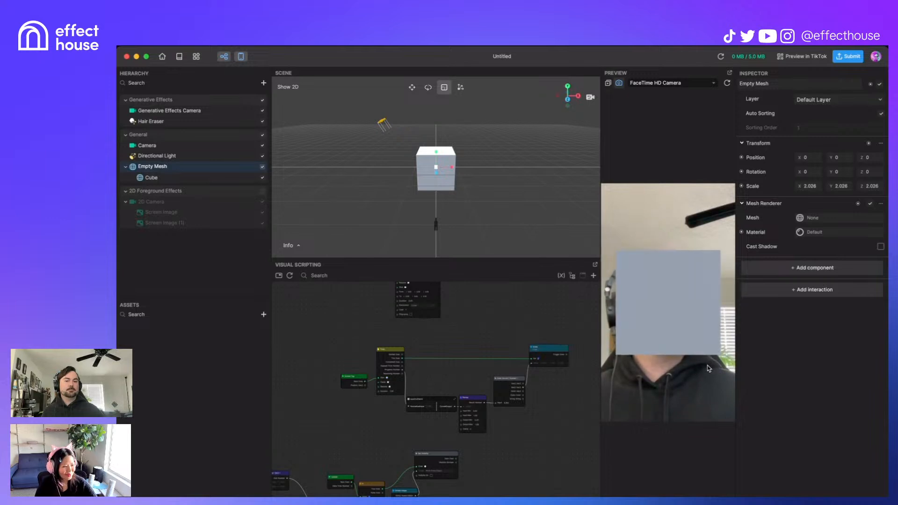
scroll(495, 437, "up", 5)
Step: Tap the preview to test the cube's scale animation, then select the Data Convert: Number node
left_click(677, 374)
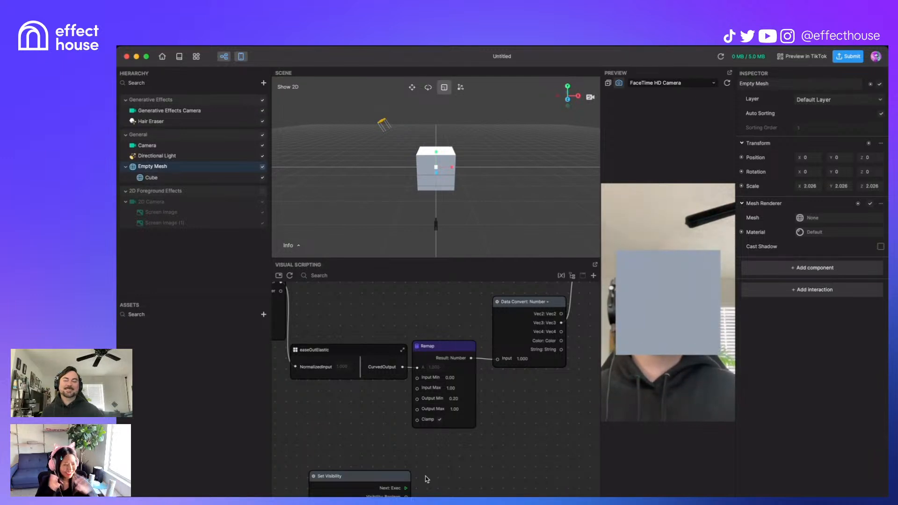
scroll(355, 418, "down", 3)
middle_click_drag(336, 411, 437, 418)
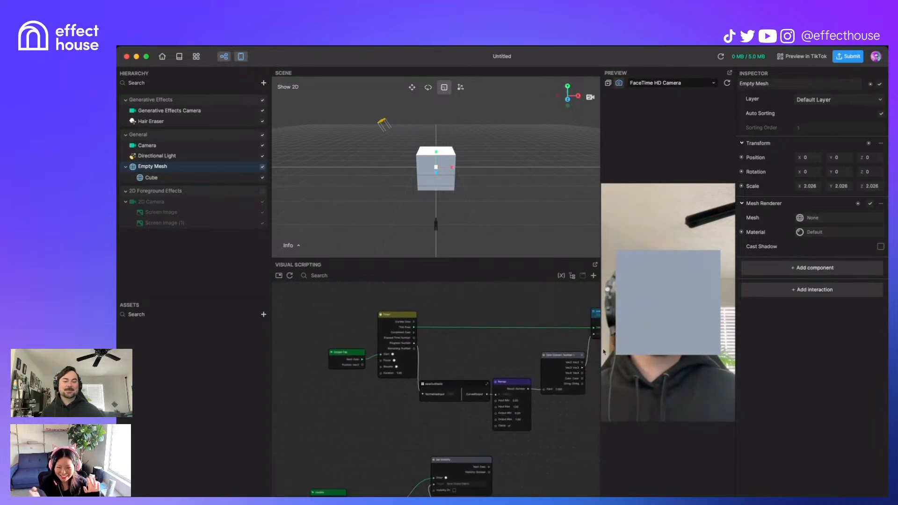
left_click(578, 355)
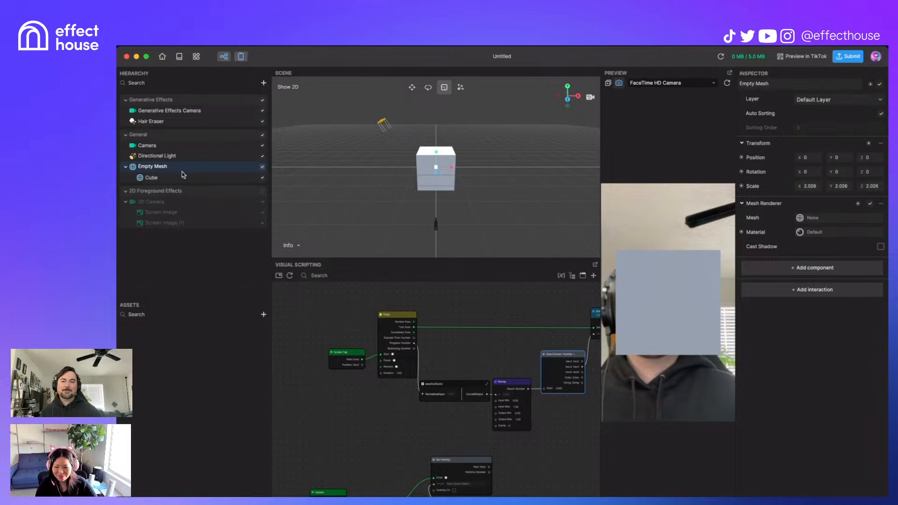
Step: Move the cube up to Position Y 13.116 so it floats above the head
left_click(411, 87)
left_click_drag(437, 153, 437, 124)
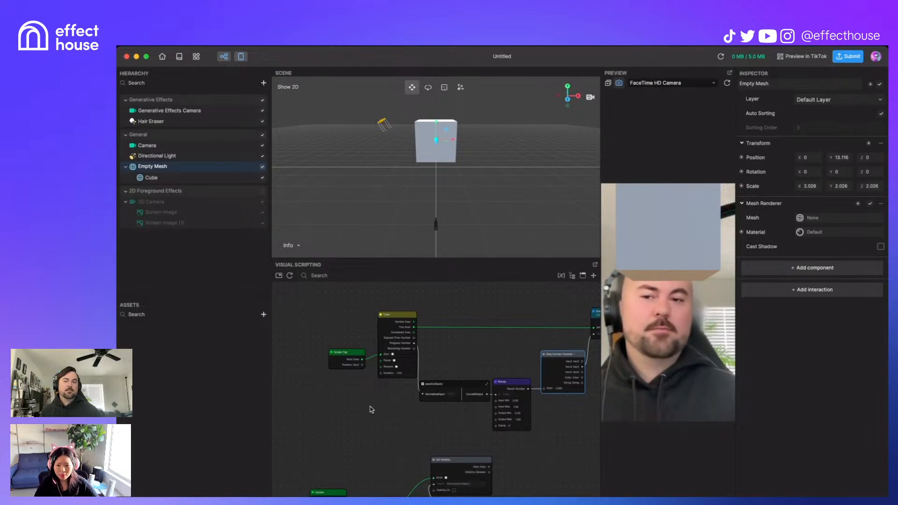
left_click_drag(334, 420, 511, 463)
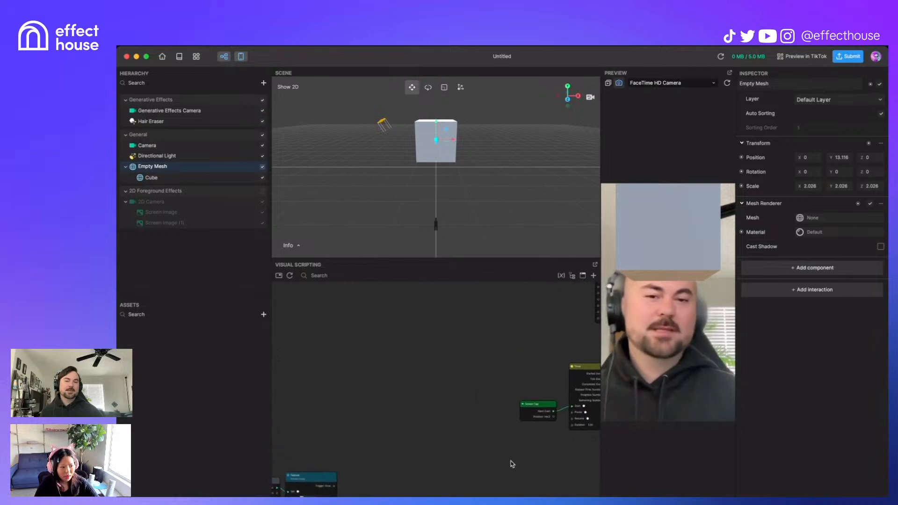
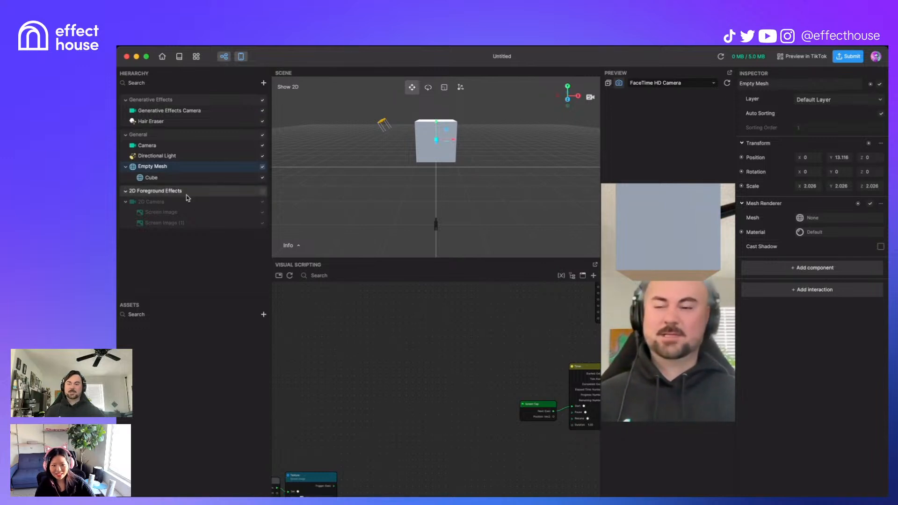
Step: Disable the Empty Mesh cube and enable the 2D Foreground Effects group
left_click(262, 202)
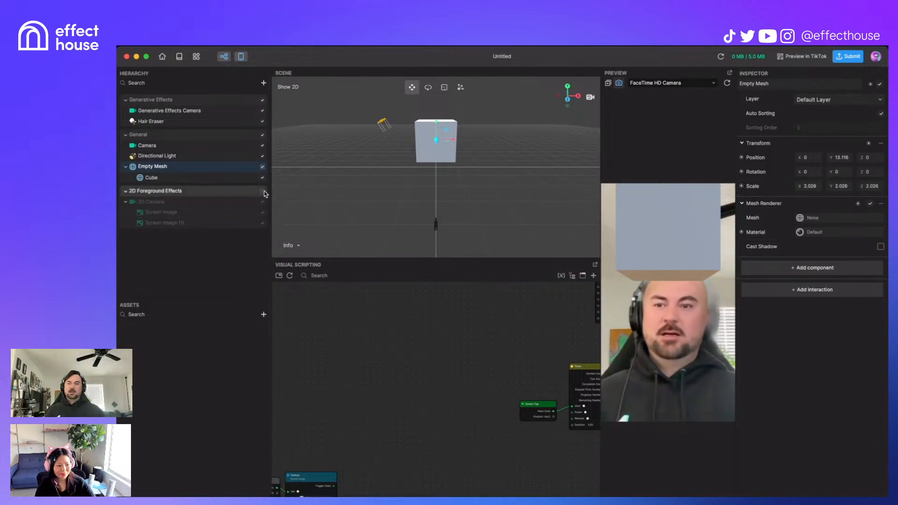
left_click(262, 191)
left_click(263, 167)
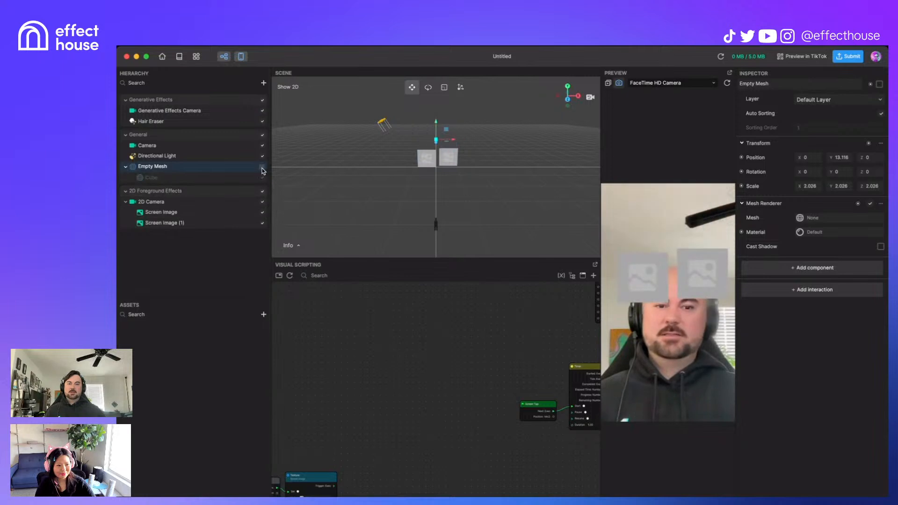
Step: Duplicate both Screen Images in the Hierarchy
left_click(231, 224)
left_click(209, 212, "shift")
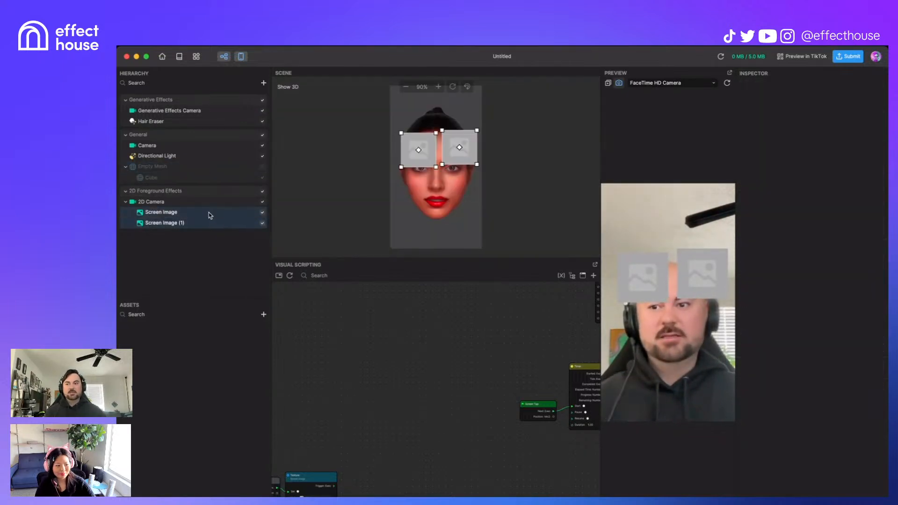
right_click(209, 212)
left_click(236, 220)
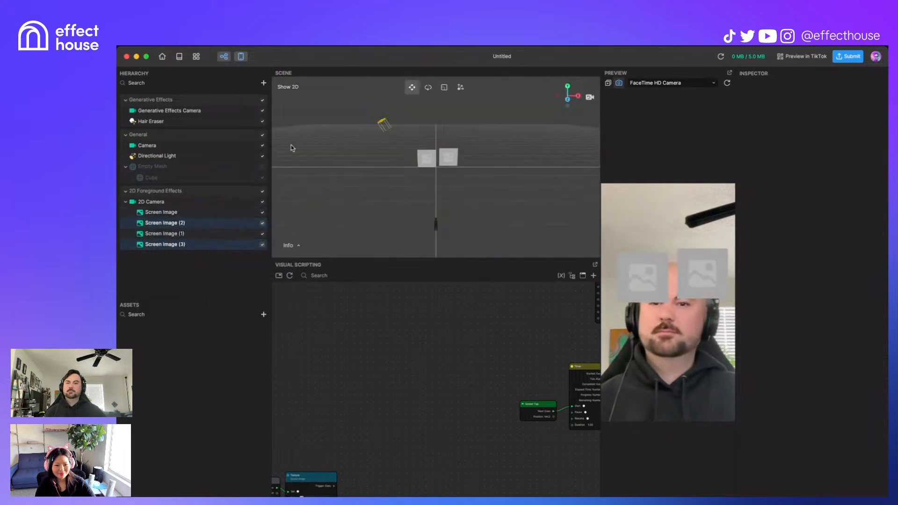
Step: Move Screen Image (2) and (3) down over the lips to complete the 2×2 grid
left_click(195, 216)
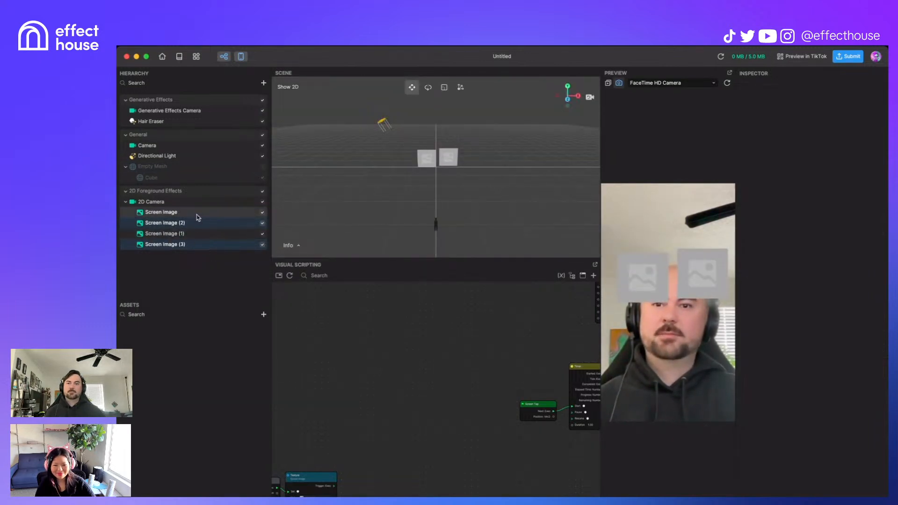
left_click(208, 224)
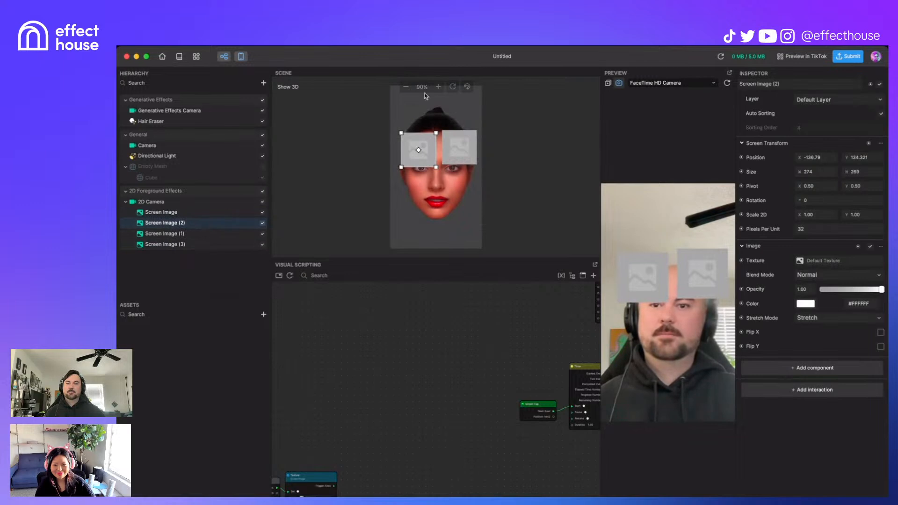
left_click(186, 245, "super")
left_click_drag(452, 153, 453, 196)
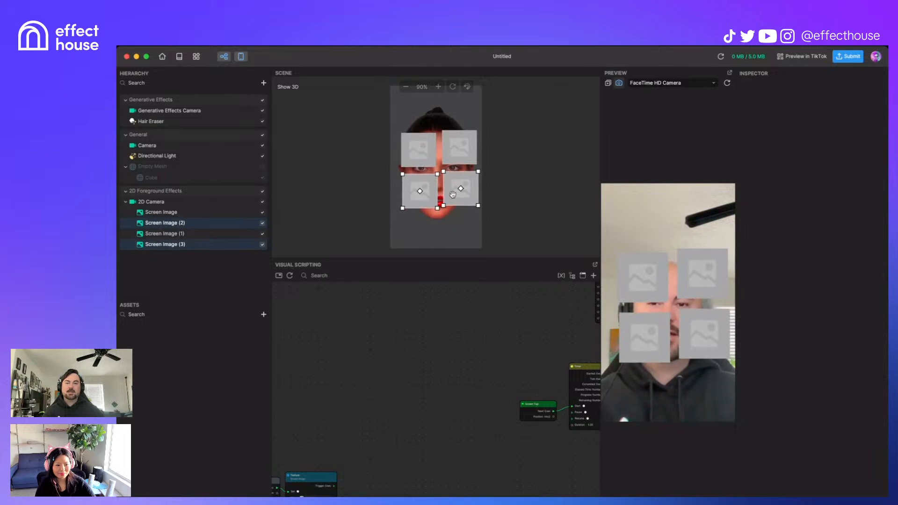
Step: Add a Get Children Scene Objects node with its Parent set to 2D Camera
right_click(354, 342)
type("get")
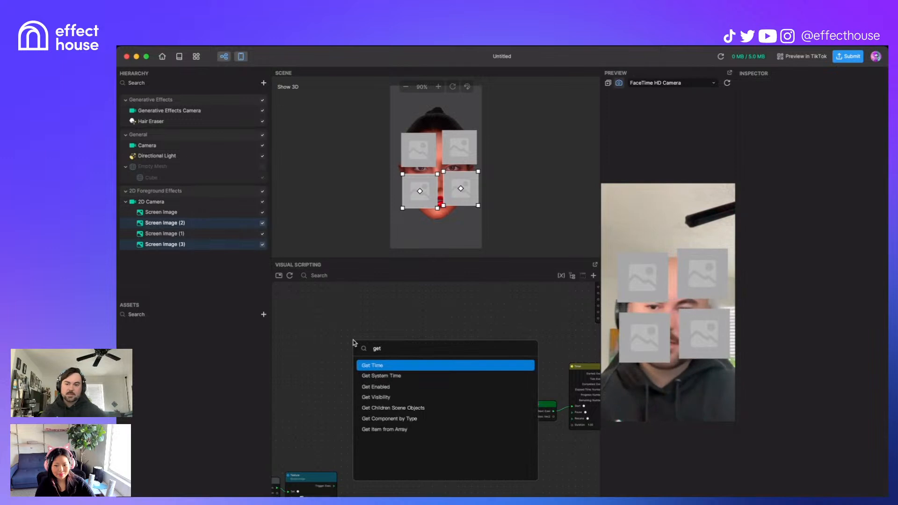
left_click(416, 408)
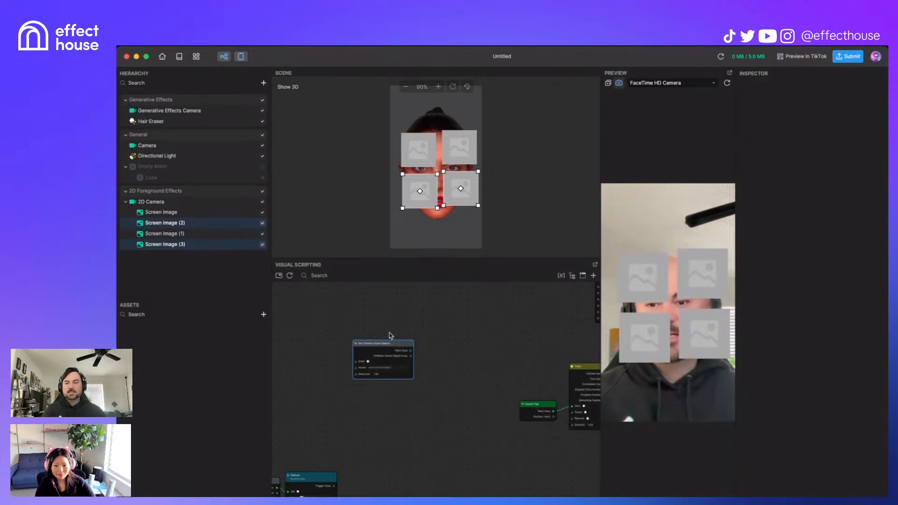
scroll(339, 341, "up", 5)
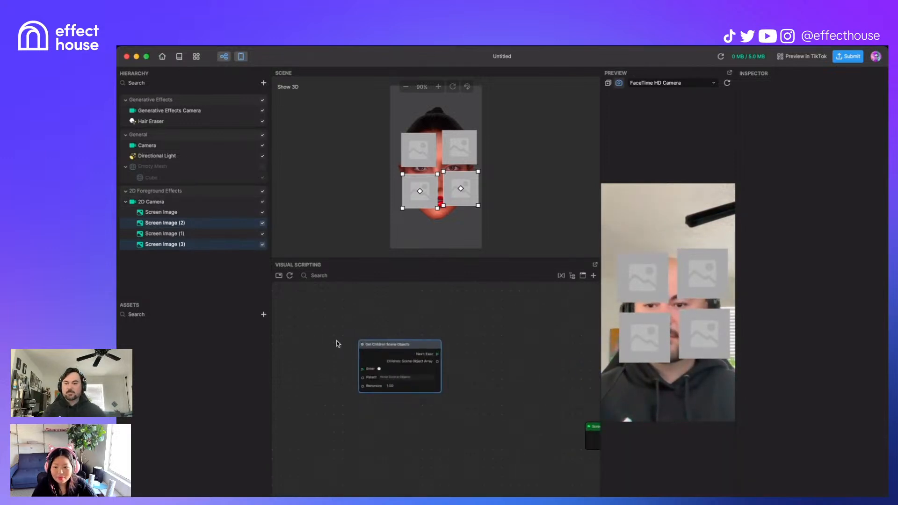
left_click(426, 396)
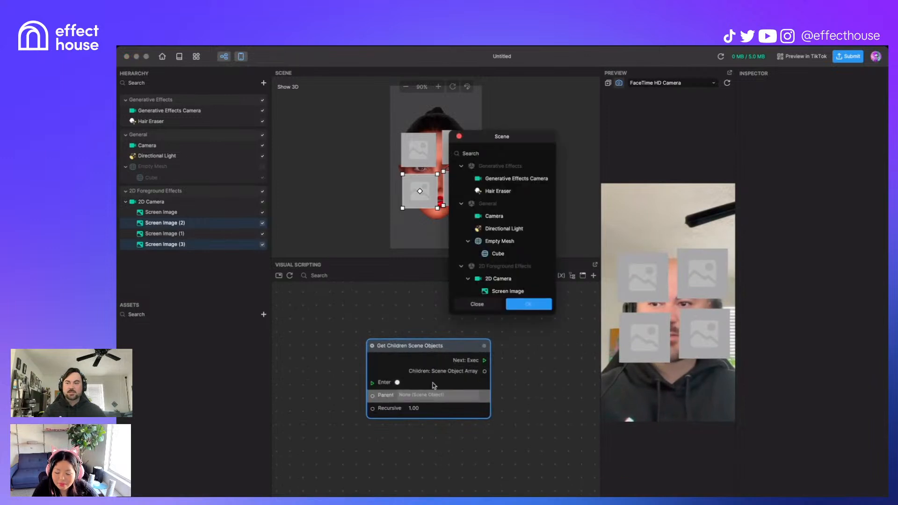
left_click(500, 279)
left_click(525, 305)
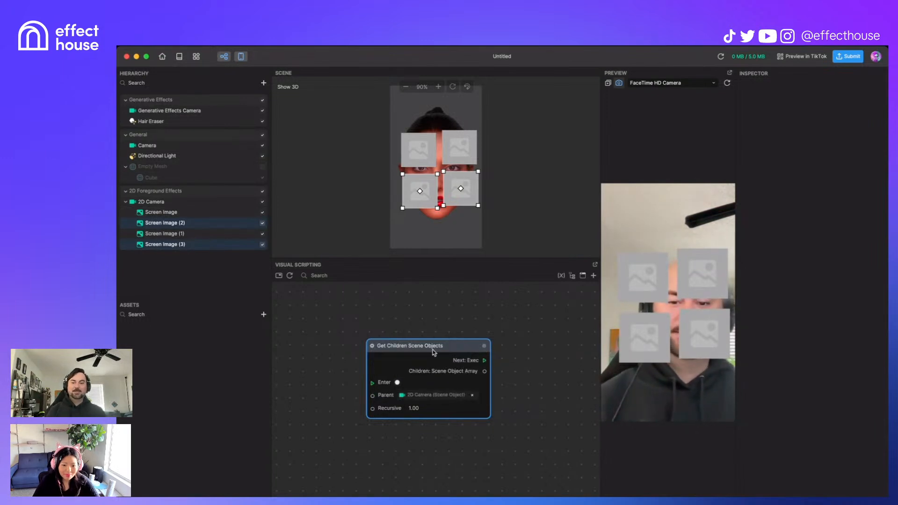
left_click_drag(438, 346, 387, 322)
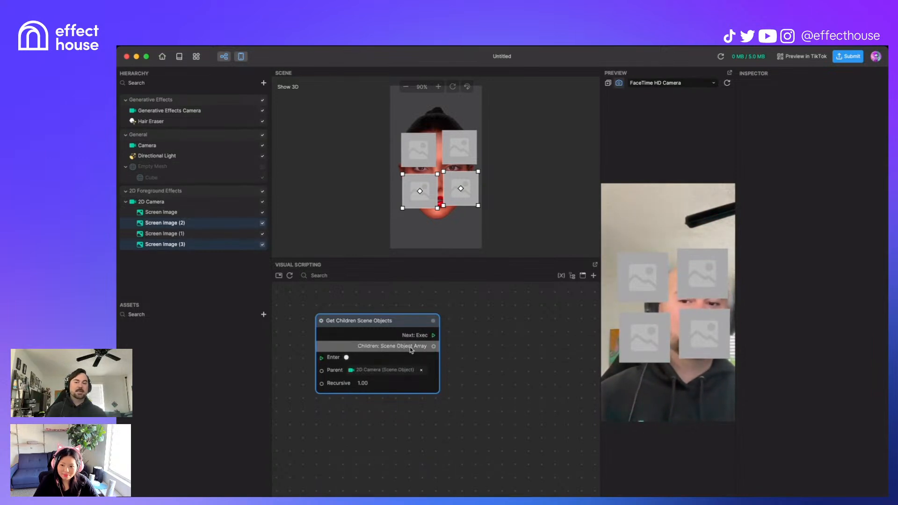
middle_click_drag(346, 411, 426, 439)
scroll(426, 439, "down", 5)
scroll(426, 440, "up", 5)
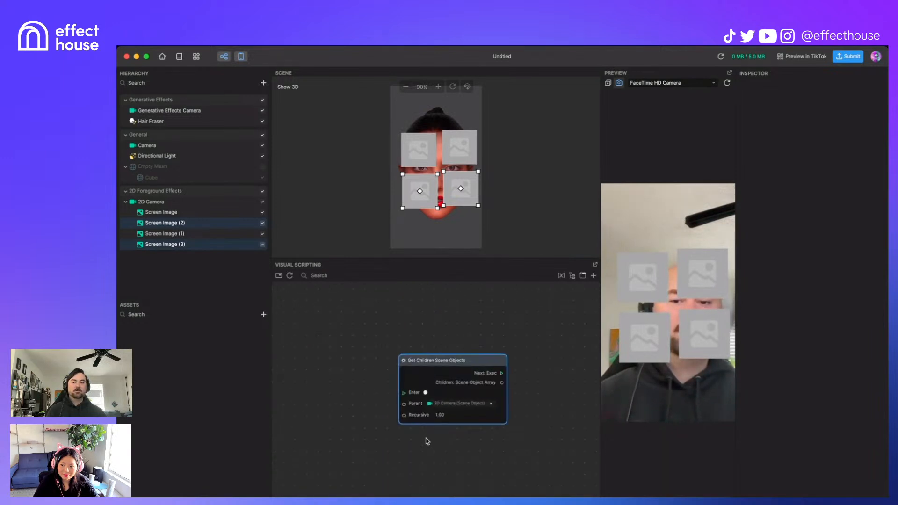
Step: Add a Start node and place it to the left of Get Children Scene Objects
right_click(329, 380)
type("star")
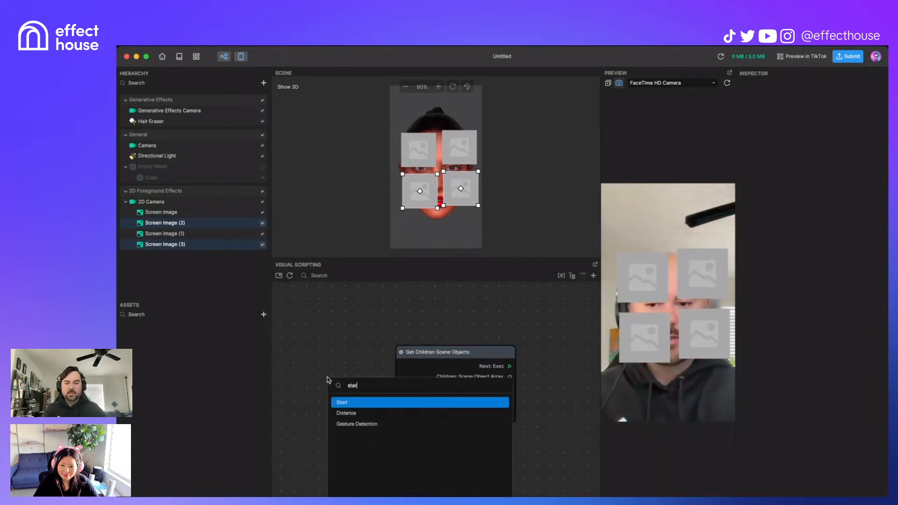
key("Return")
left_click_drag(367, 390, 401, 389)
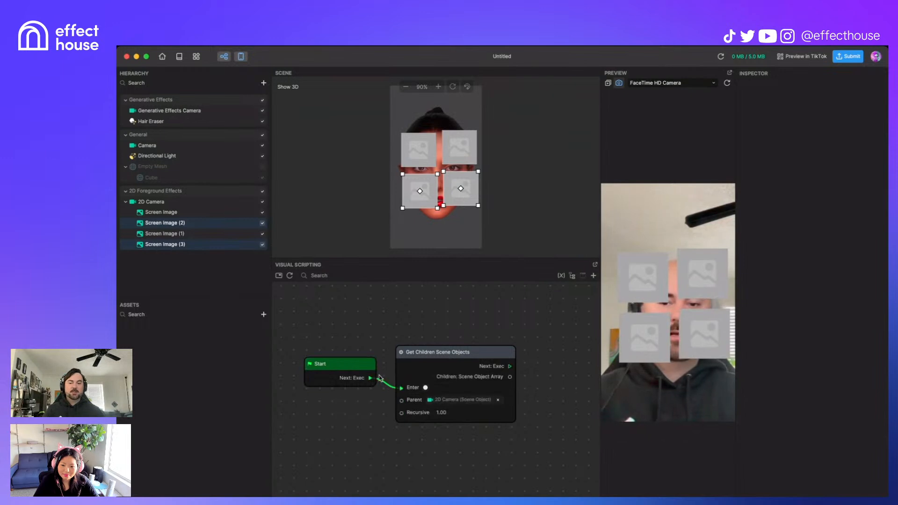
left_click_drag(353, 363, 361, 352)
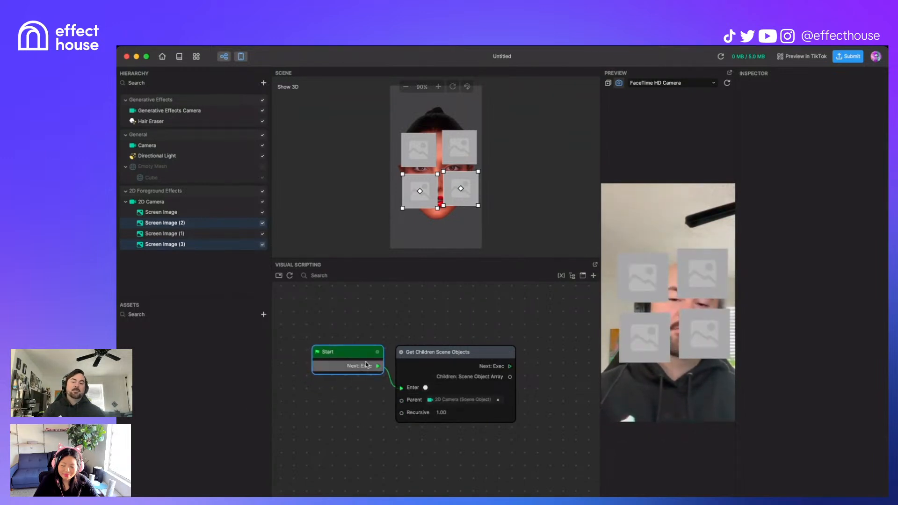
left_click_drag(361, 356, 304, 360)
middle_click_drag(344, 319, 484, 305)
left_click_drag(437, 345, 390, 344)
left_click(428, 386)
Step: Add a Wait for Seconds node driven by Start, with a 1-second duration
right_click(428, 386)
type("wait")
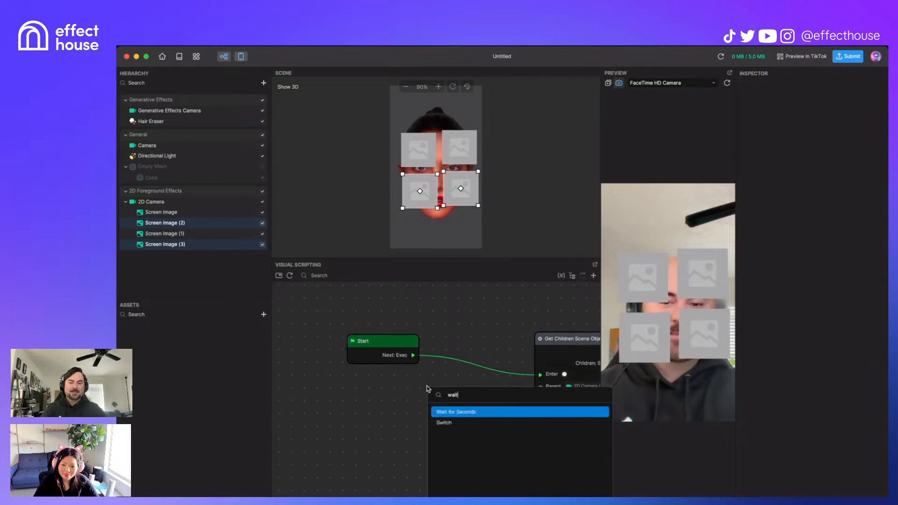
key("Return")
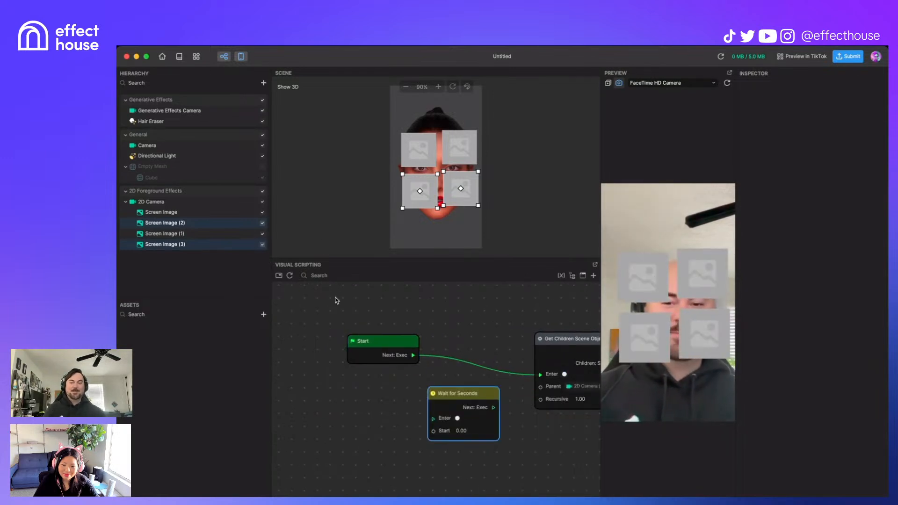
left_click_drag(415, 357, 435, 417)
left_click_drag(489, 396, 488, 344)
middle_click_drag(485, 401, 438, 418)
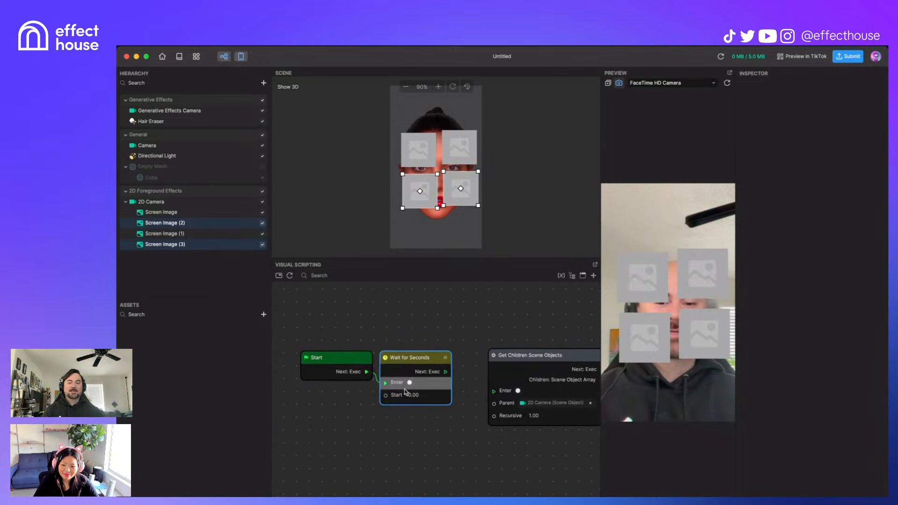
double_click(418, 394)
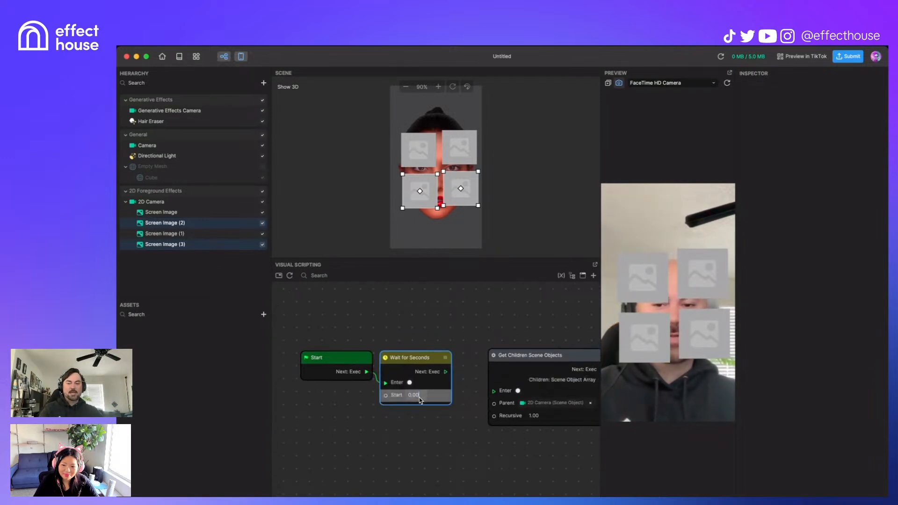
type("1")
left_click(431, 416)
Step: Wire Wait for Seconds into Get Children Scene Objects and reconfirm its 2D Camera parent
left_click_drag(446, 373, 494, 391)
scroll(473, 421, "right", 1)
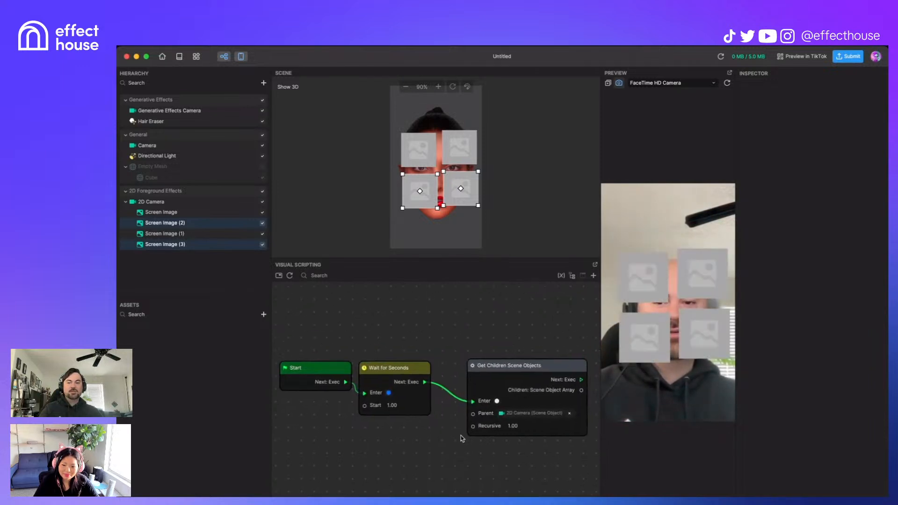
left_click_drag(546, 370, 518, 372)
left_click_drag(334, 374, 334, 376)
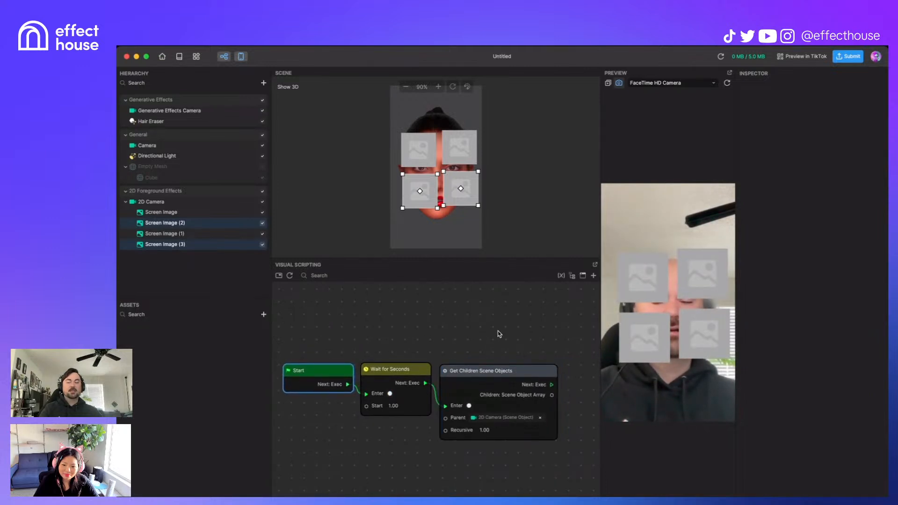
left_click_drag(499, 333, 460, 328)
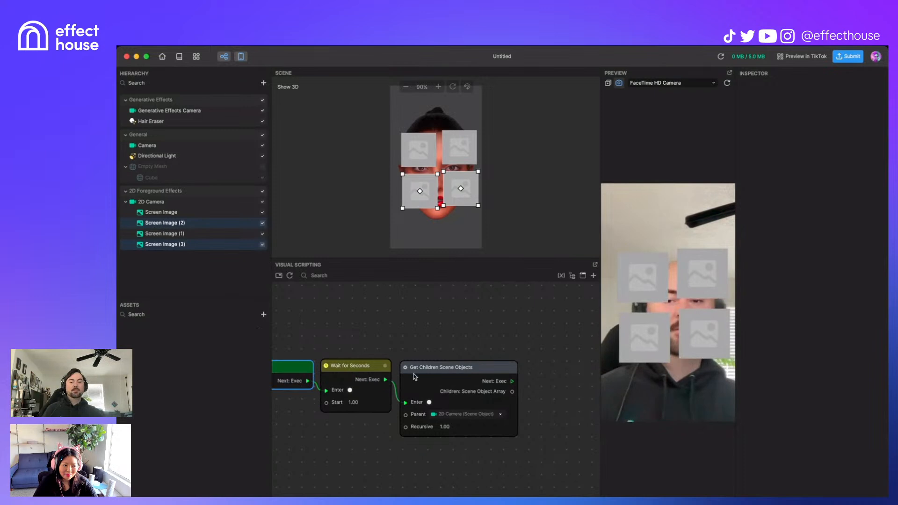
left_click_drag(405, 373, 403, 372)
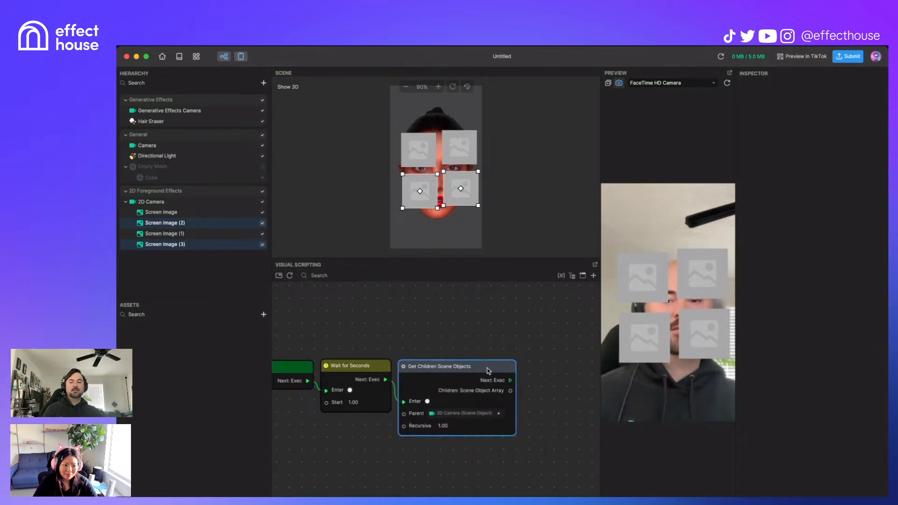
left_click(449, 416)
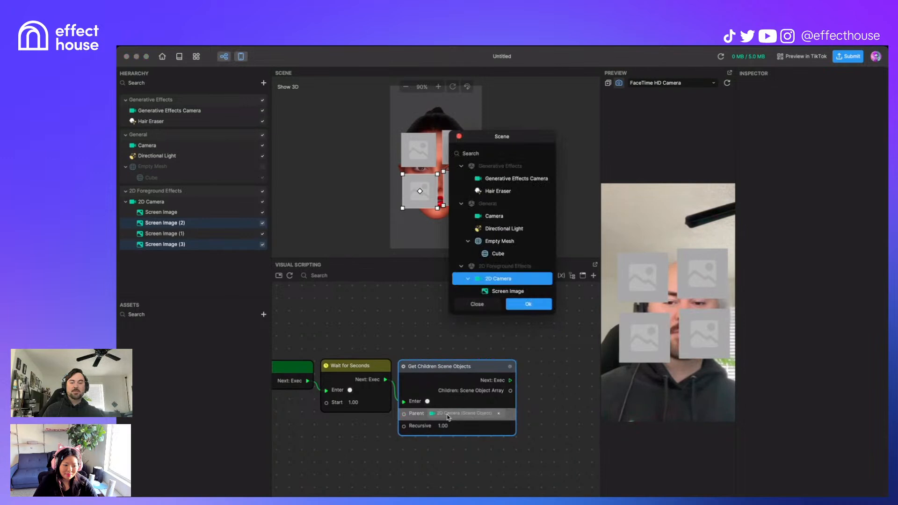
left_click(536, 307)
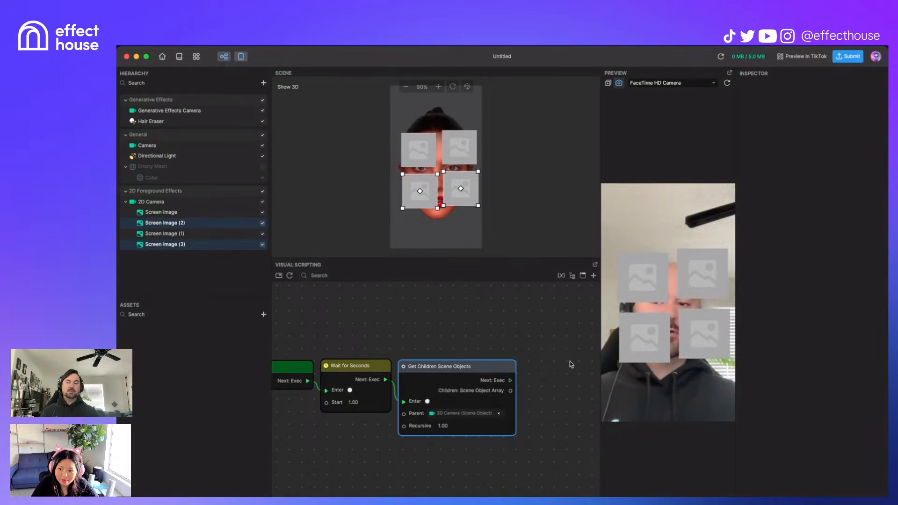
left_click_drag(337, 465, 380, 458)
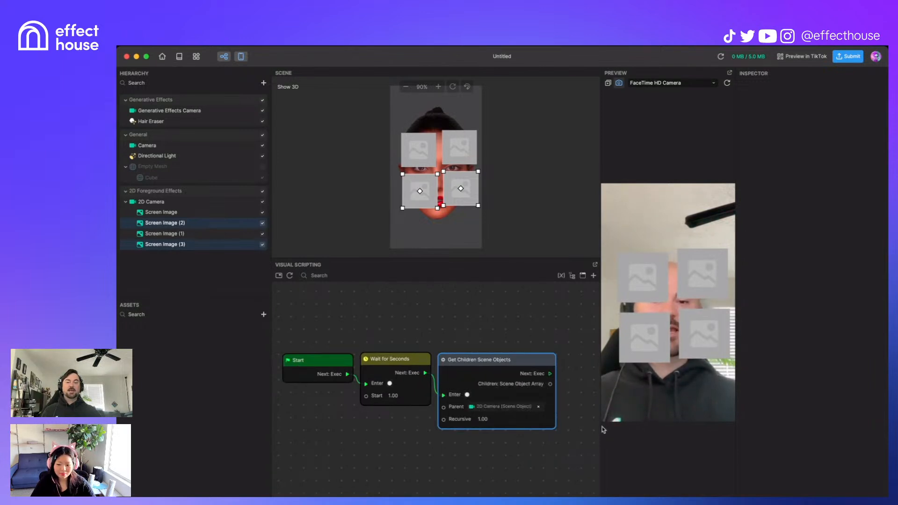
left_click_drag(501, 451, 411, 451)
scroll(411, 451, "down", 3)
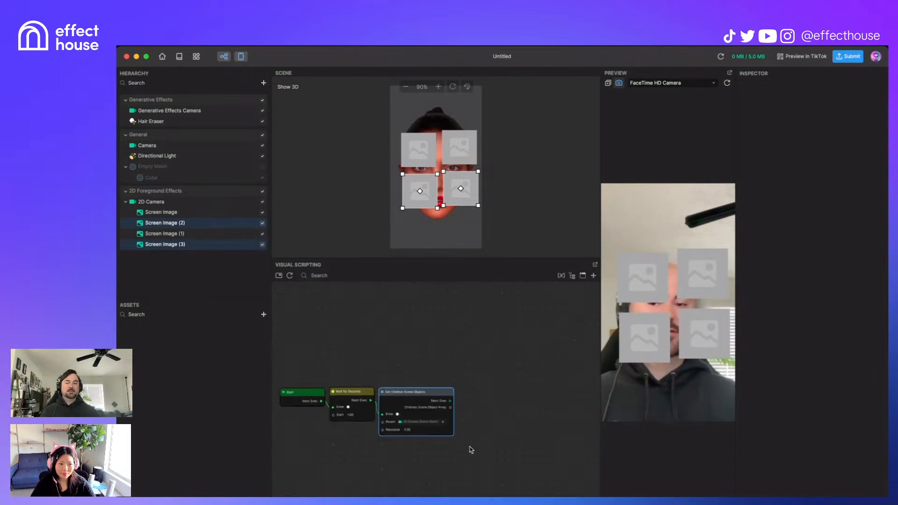
Step: Add a Get Item from Array node fed by the children array
left_click_drag(505, 427, 375, 359)
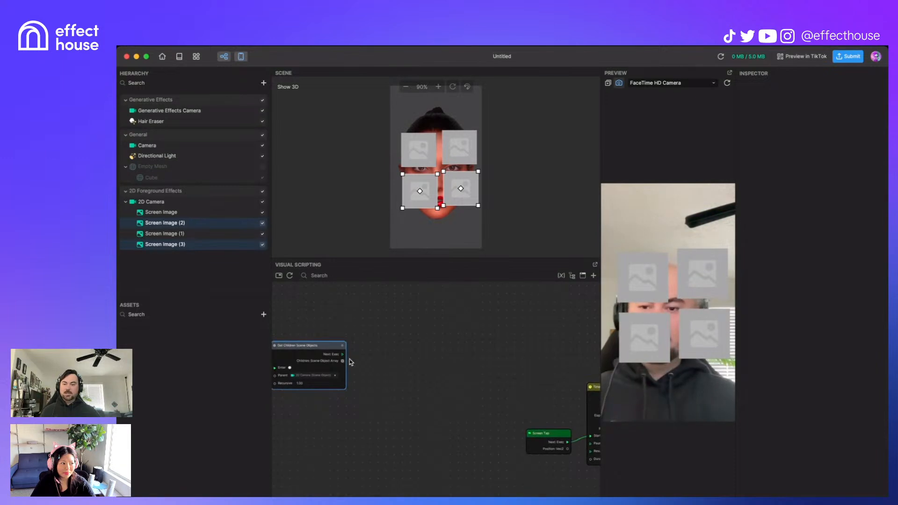
right_click(425, 352)
type("get")
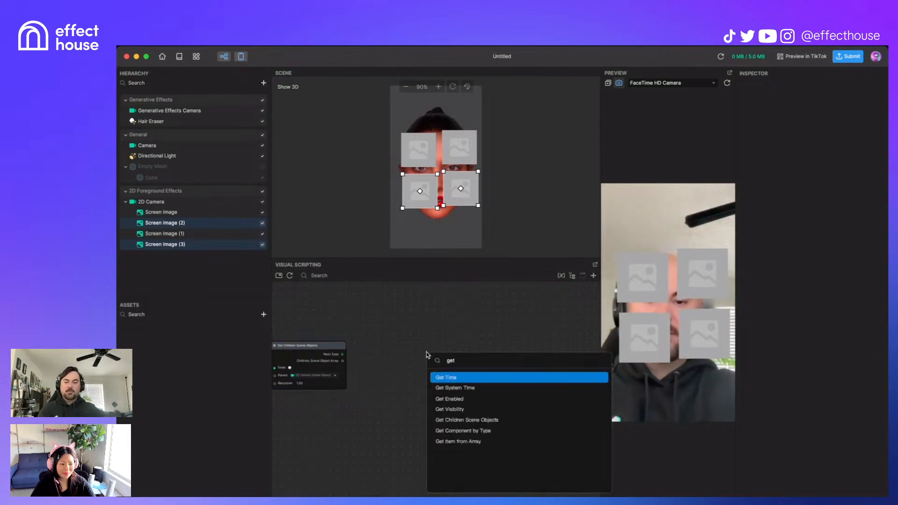
type("it")
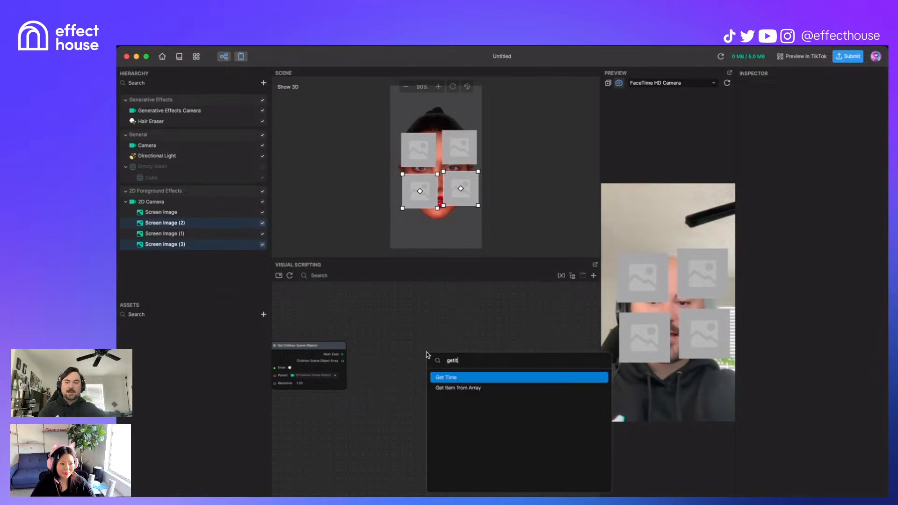
key("Down")
key("Return")
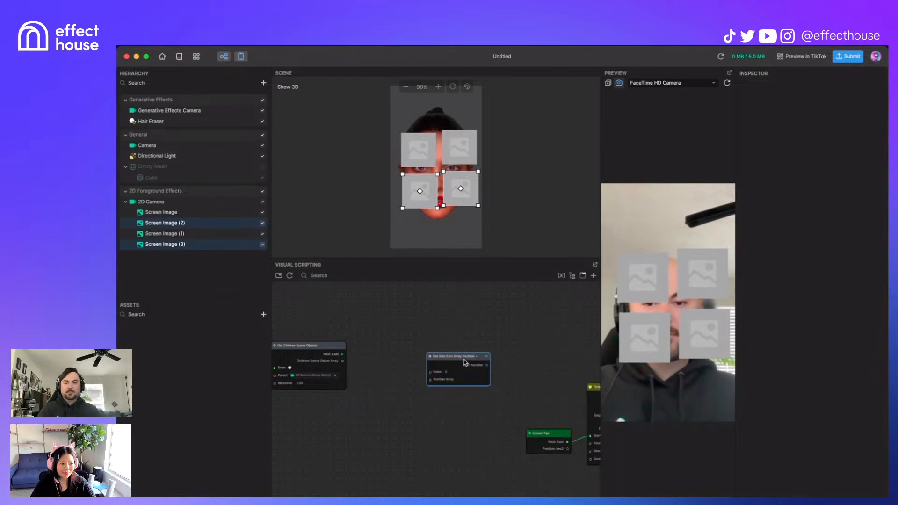
left_click_drag(481, 358, 440, 333)
left_click_drag(343, 361, 392, 356)
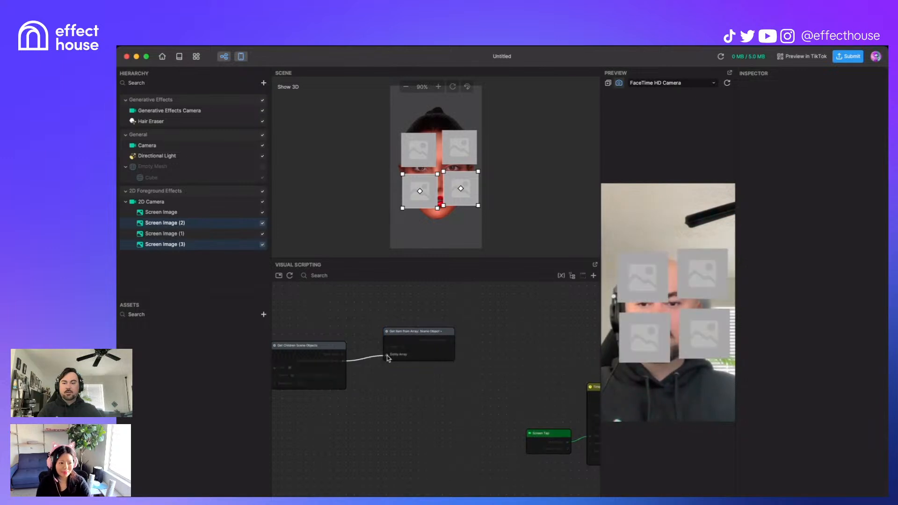
left_click_drag(446, 336, 504, 339)
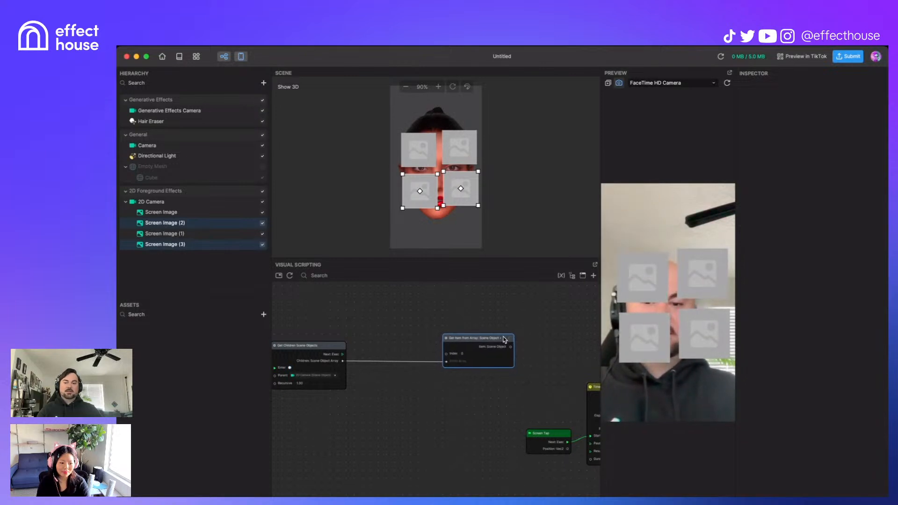
Step: Add a For Loop node to the graph
right_click(381, 315)
type("for")
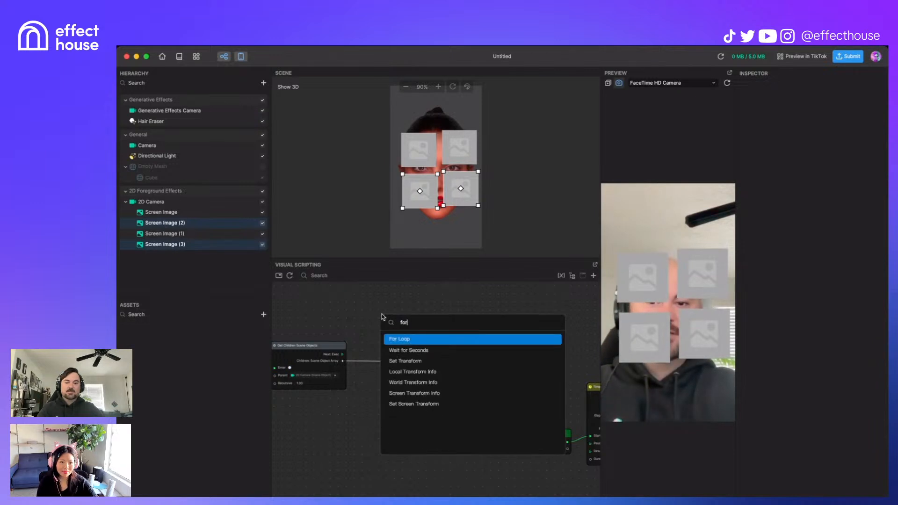
key("Return")
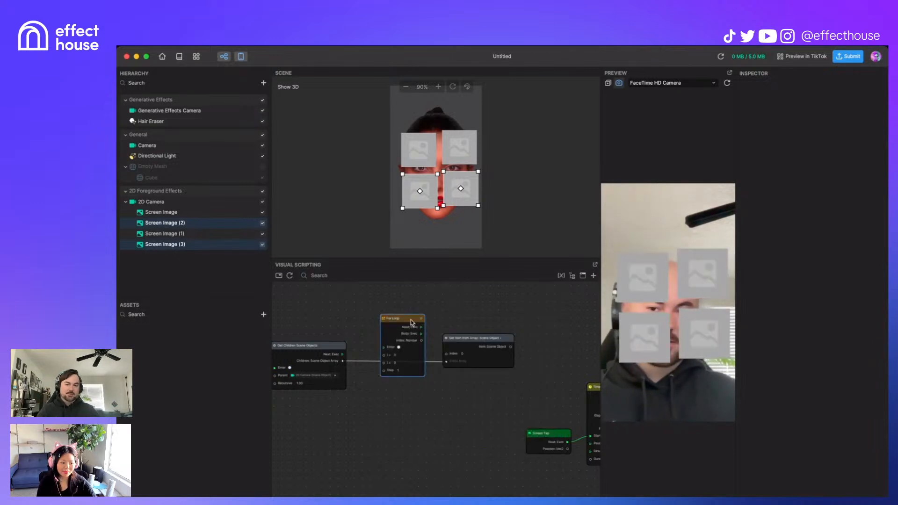
left_click_drag(414, 317, 410, 297)
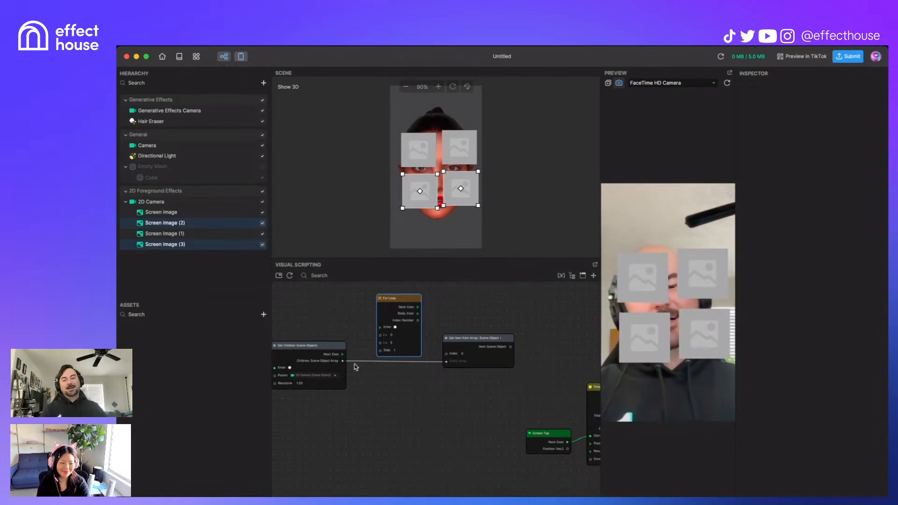
Step: Add a Screen Tap node beside the For Loop
right_click(314, 314)
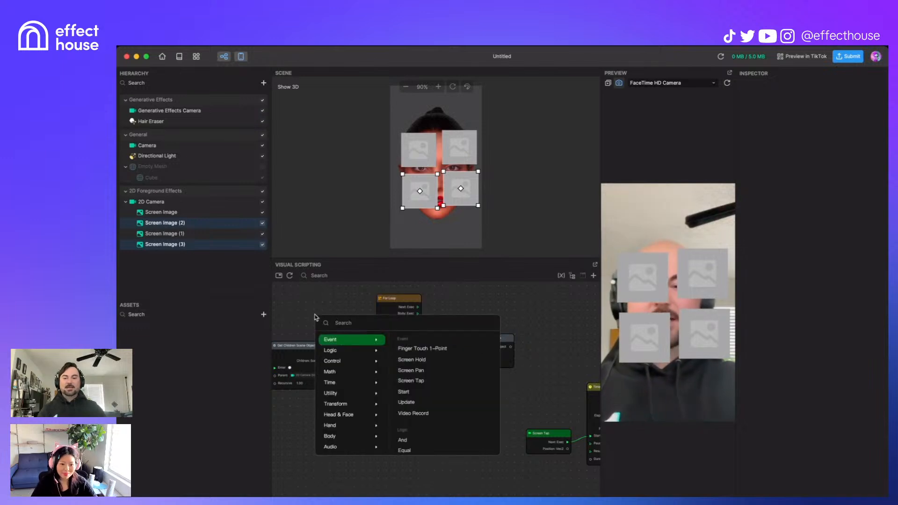
type("scr")
key("Down")
key("Down")
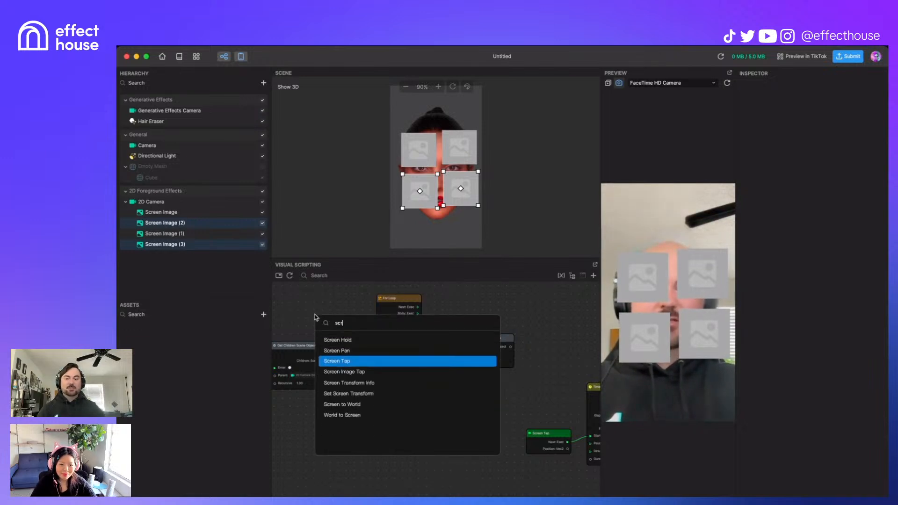
key("Return")
left_click_drag(326, 315, 380, 327)
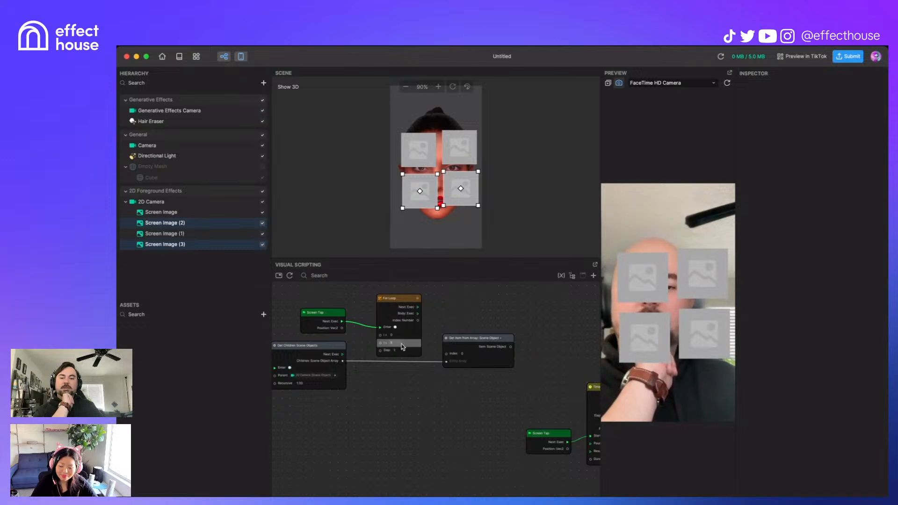
Step: Add an Array Info node beside Get Children Scene Objects
right_click(368, 428)
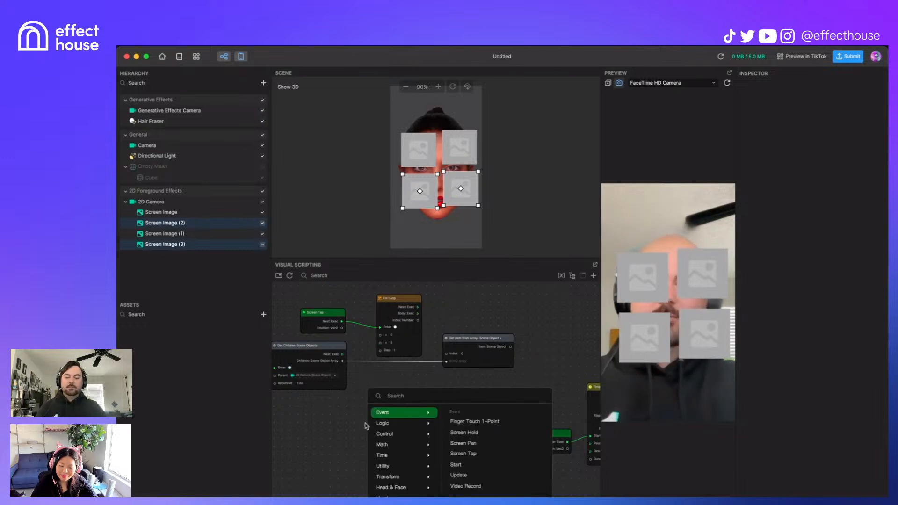
type("arr")
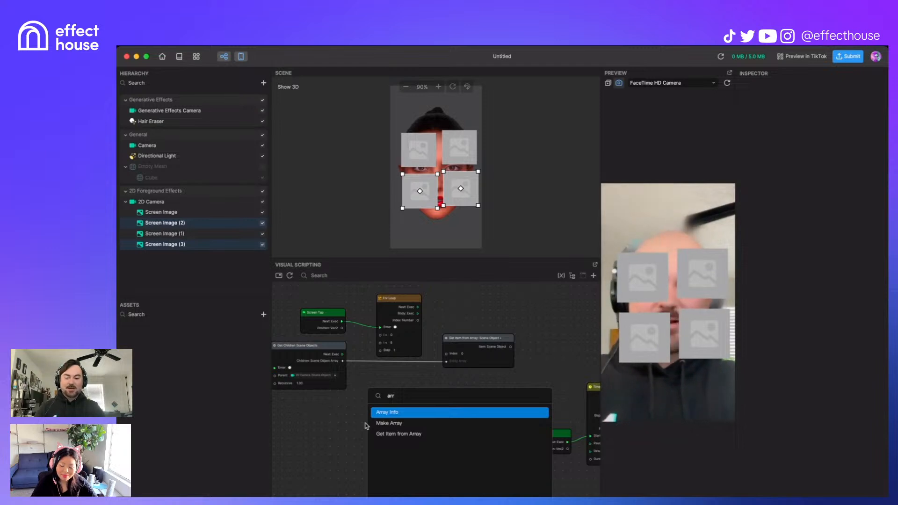
key("Return")
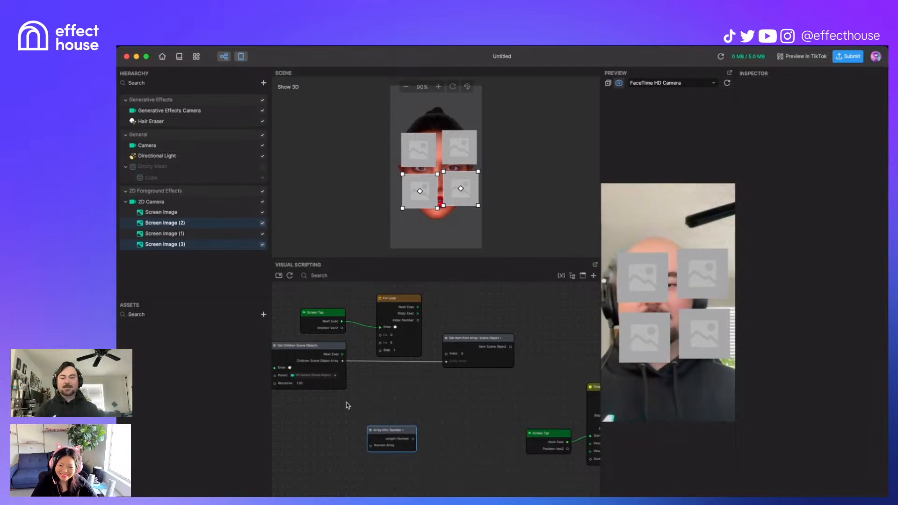
left_click_drag(408, 430, 370, 348)
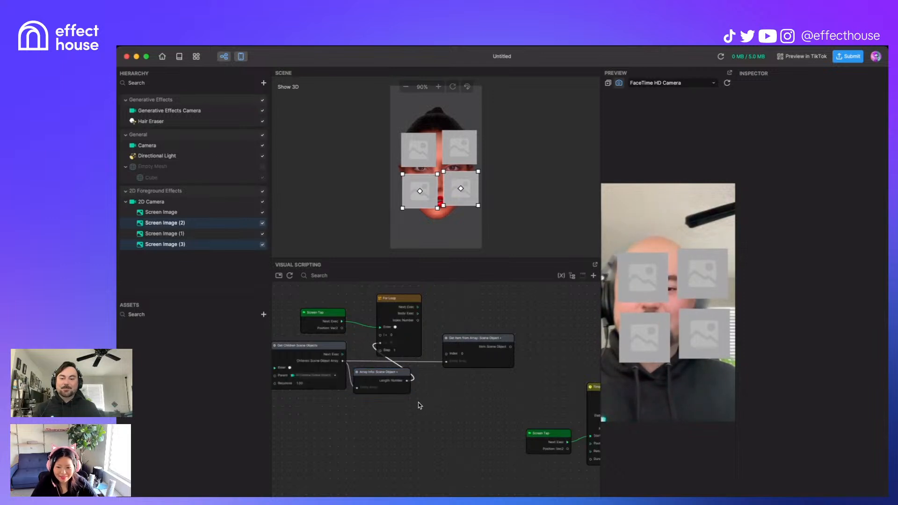
Step: Select the first Screen Image to inspect its properties, including Opacity 1.00
scroll(388, 346, "up", 5)
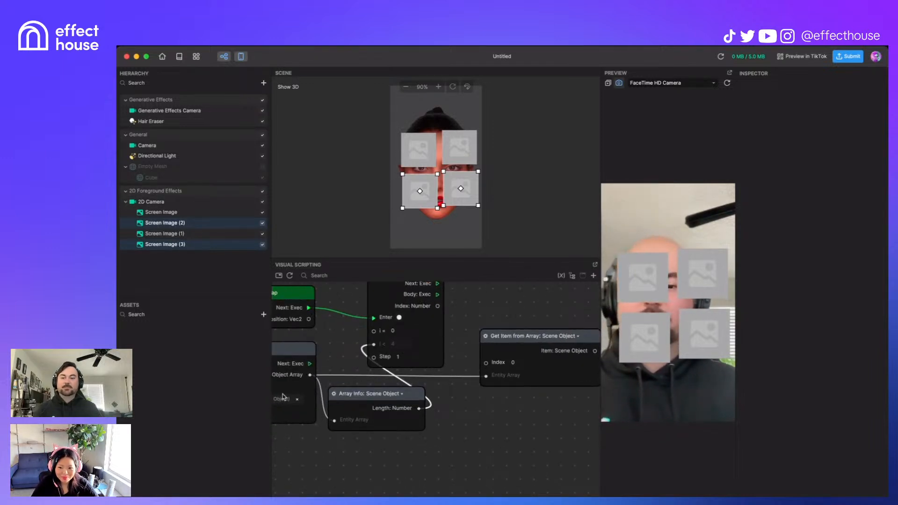
scroll(461, 427, "down", 2)
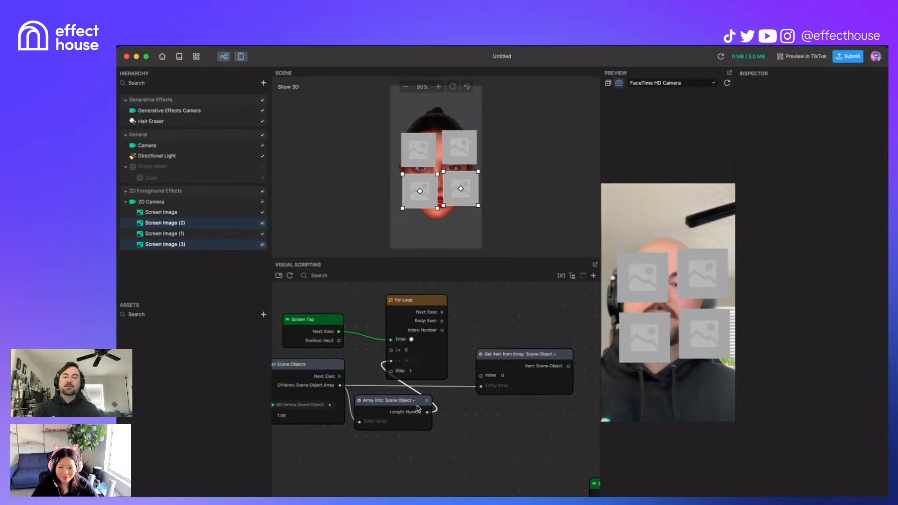
middle_click_drag(494, 315, 438, 315)
scroll(402, 313, "down", 4)
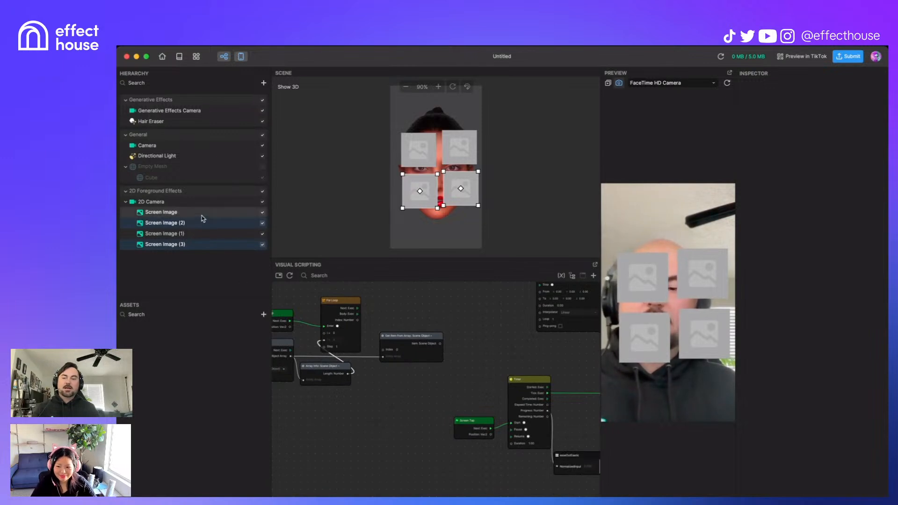
left_click(202, 213)
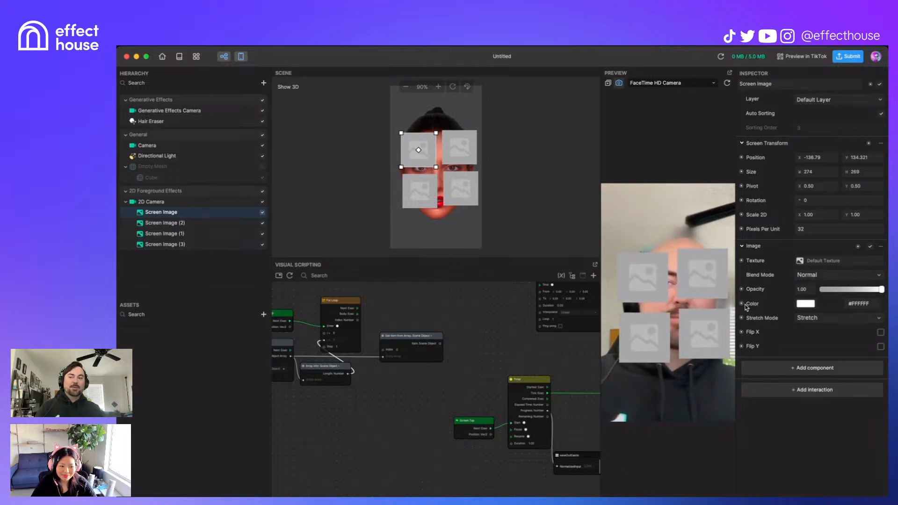
scroll(439, 362, "up", 3)
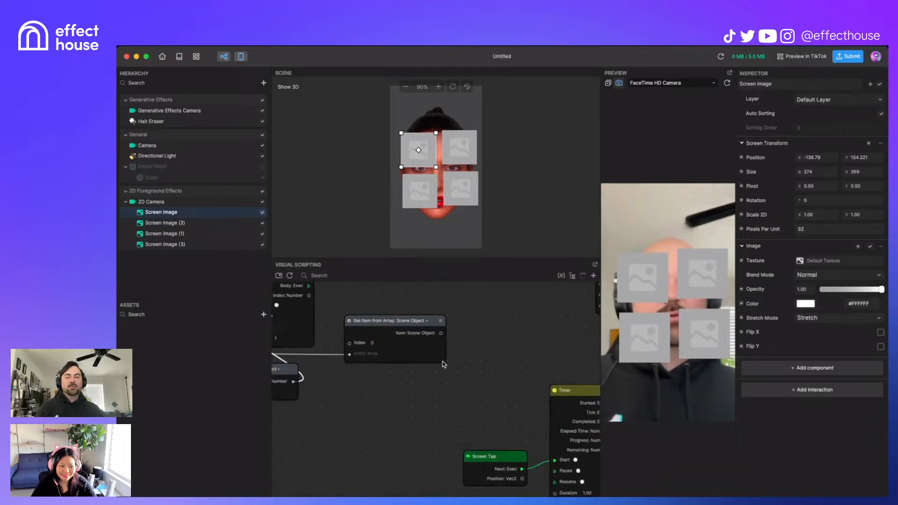
scroll(442, 383, "right", 1)
scroll(442, 383, "up", 1)
Step: Add a Get Component by Type node fed by Get Item's scene object
right_click(439, 372)
type("get")
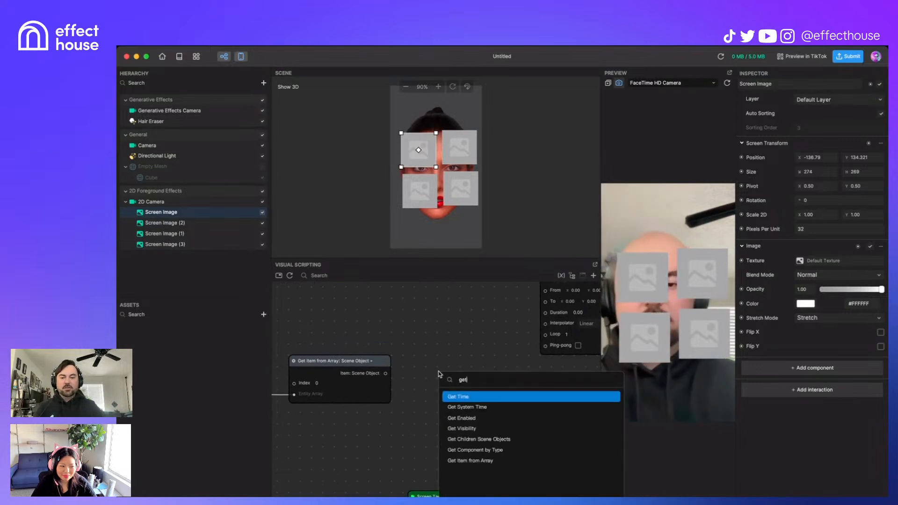
key("Down")
key("Down")
key("Down")
key("Down")
key("Down")
key("Return")
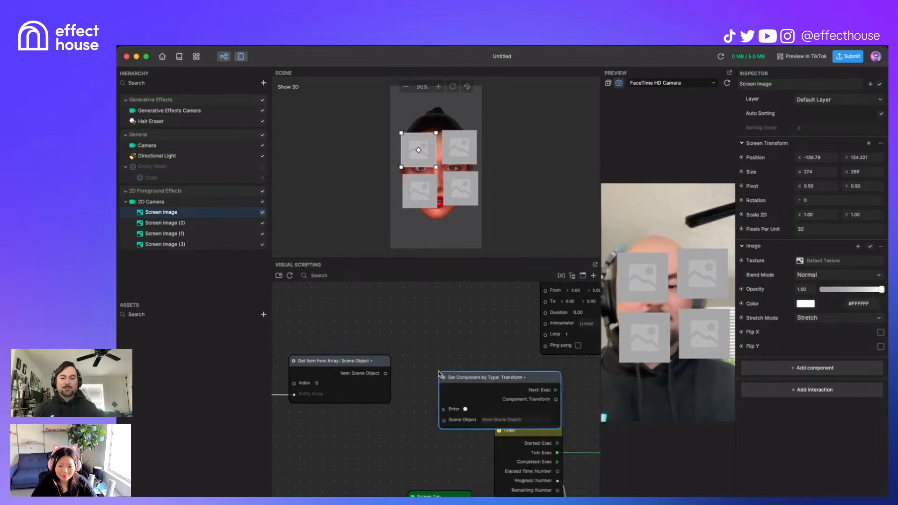
left_click_drag(545, 378, 509, 352)
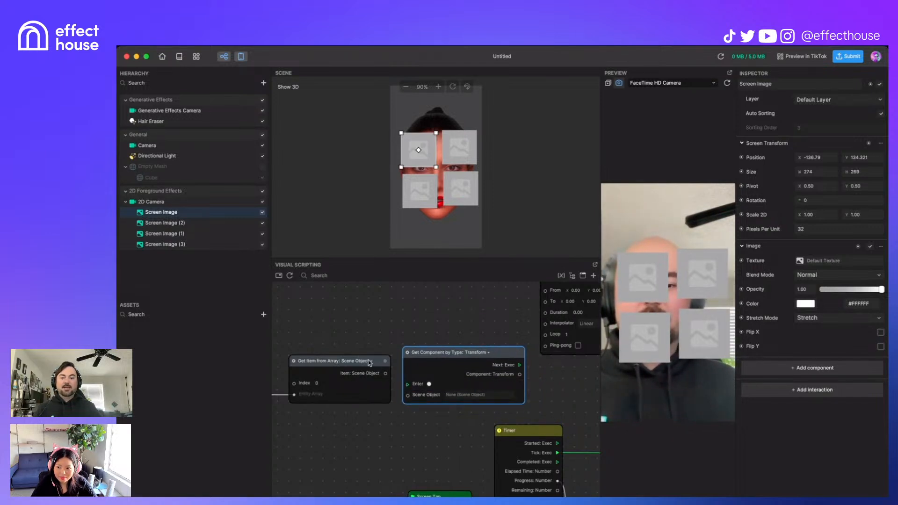
scroll(428, 419, "down", 3)
scroll(439, 421, "up", 5)
left_click_drag(456, 390, 483, 419)
scroll(462, 433, "down", 2)
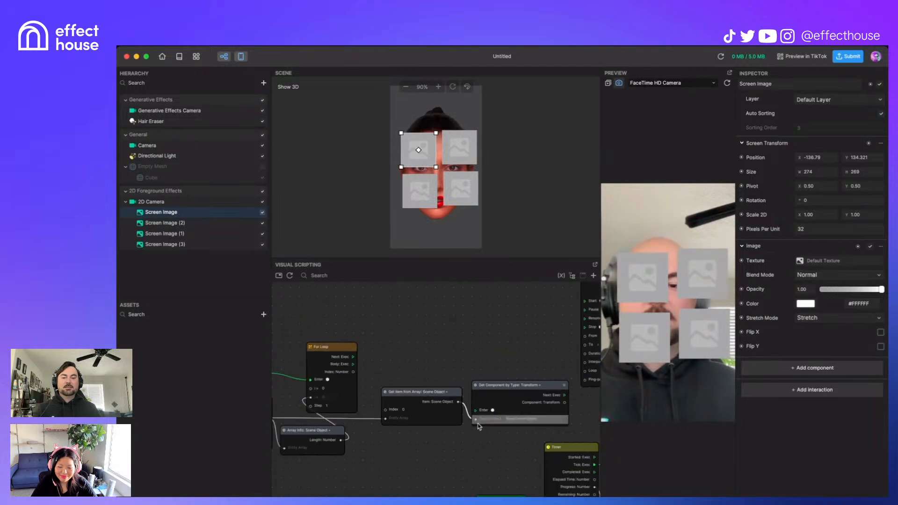
left_click_drag(518, 386, 511, 347)
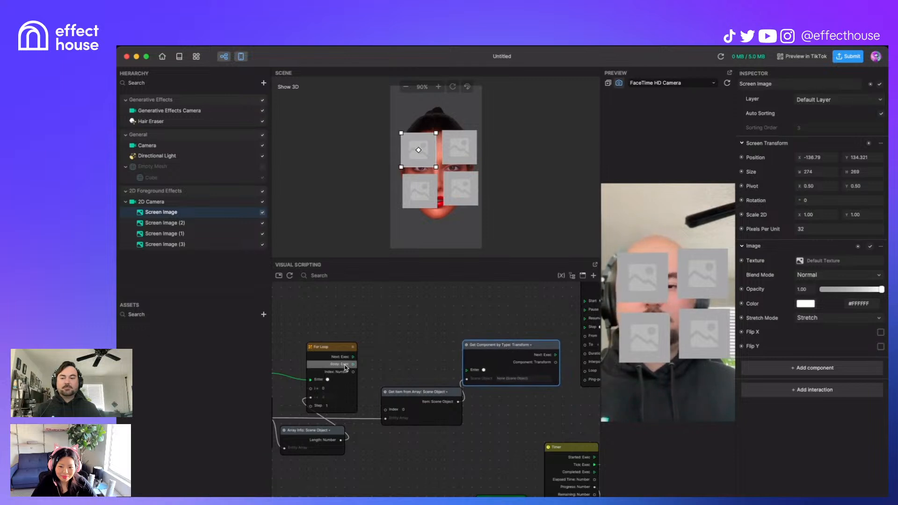
mouse_move(399, 457)
middle_mouse_down()
mouse_move(457, 450)
mouse_move(387, 460)
middle_mouse_up()
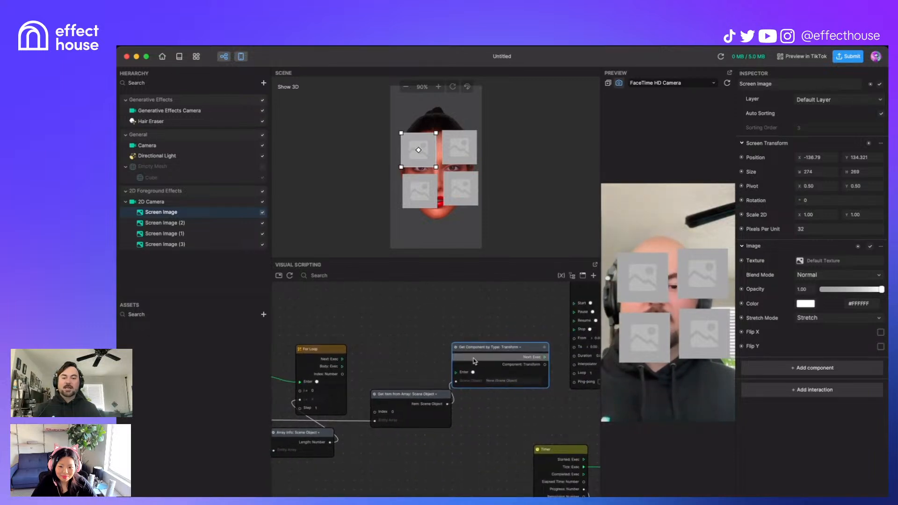
Step: Set Get Component by Type to Image and run it from the For Loop body
left_click(511, 347)
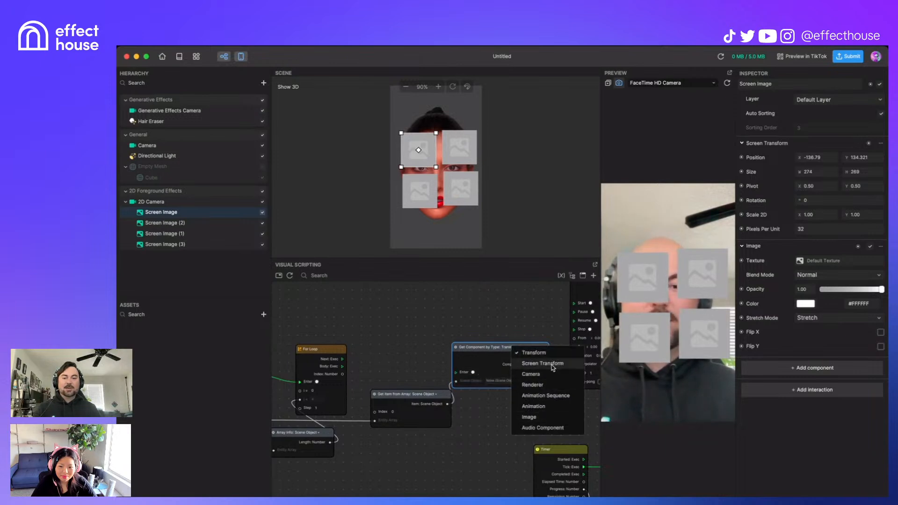
left_click(552, 416)
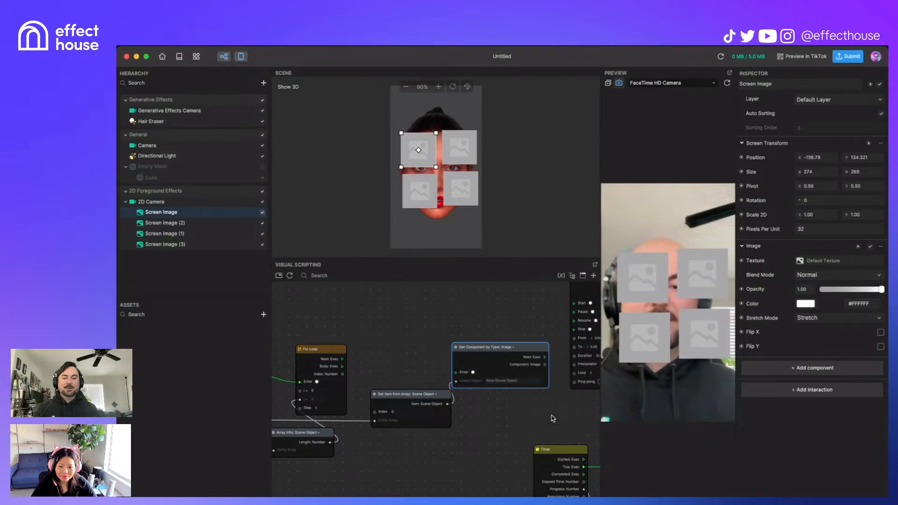
mouse_move(504, 349)
left_mouse_down()
mouse_move(508, 328)
mouse_move(499, 343)
left_mouse_up()
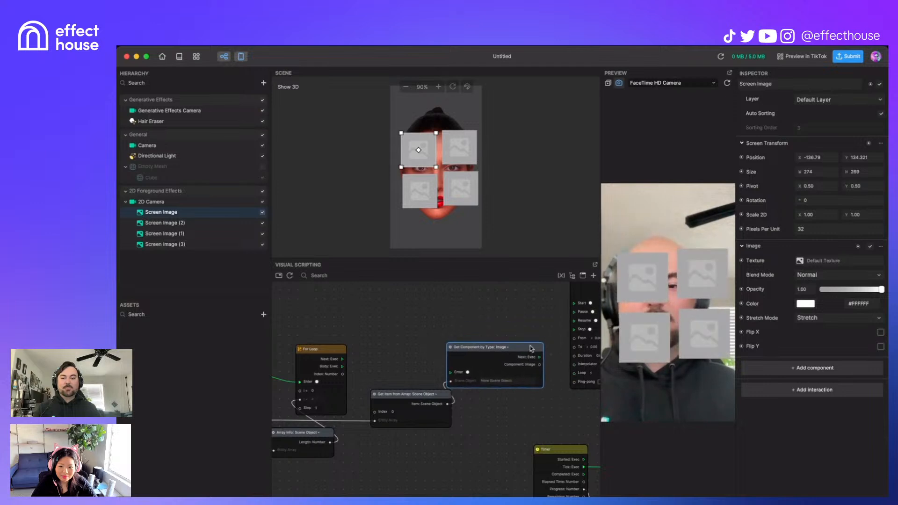
scroll(520, 319, "down", 5)
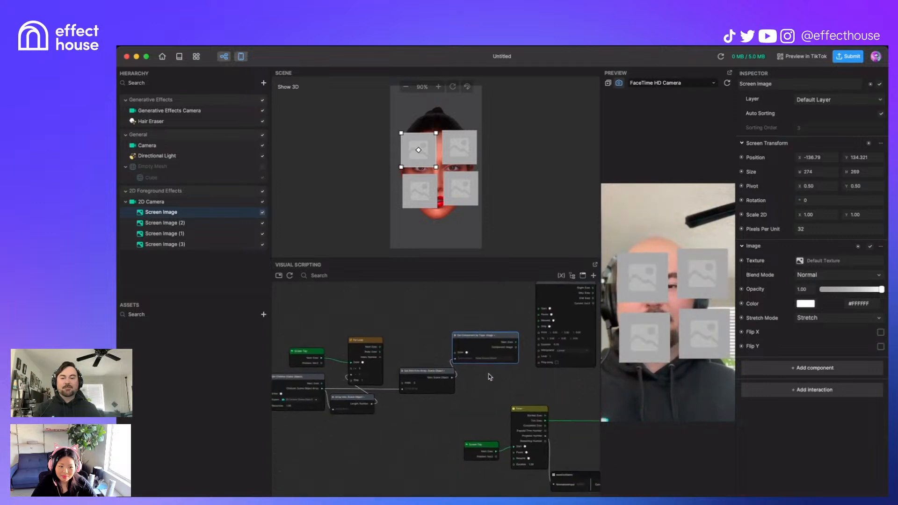
scroll(390, 337, "up", 3)
left_click_drag(398, 346, 473, 346)
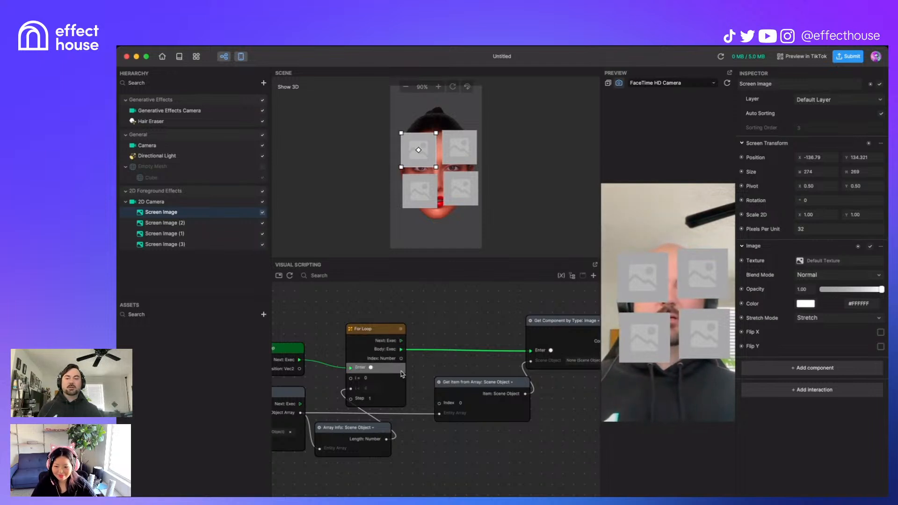
Step: Feed the For Loop Index into Get Item from Array's Index
left_click_drag(401, 358, 408, 363)
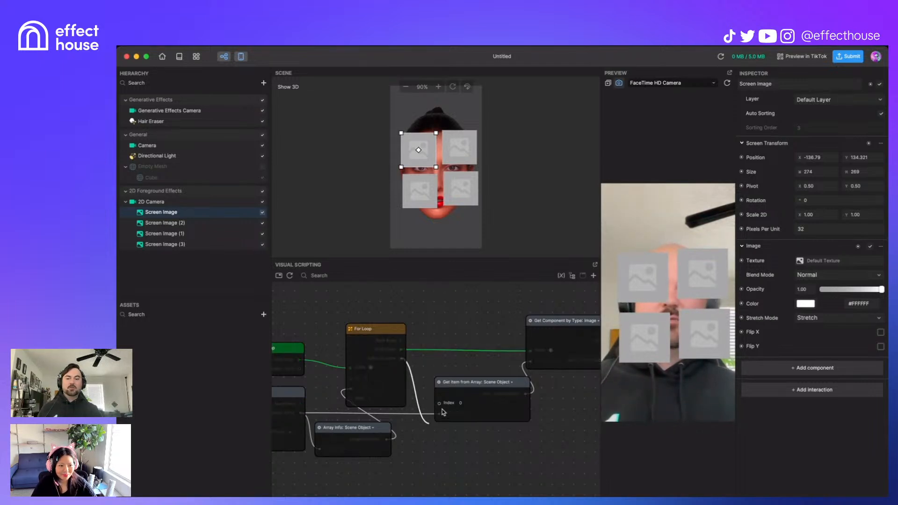
left_click_drag(441, 415, 441, 415)
left_click(427, 363)
left_click_drag(402, 359, 439, 404)
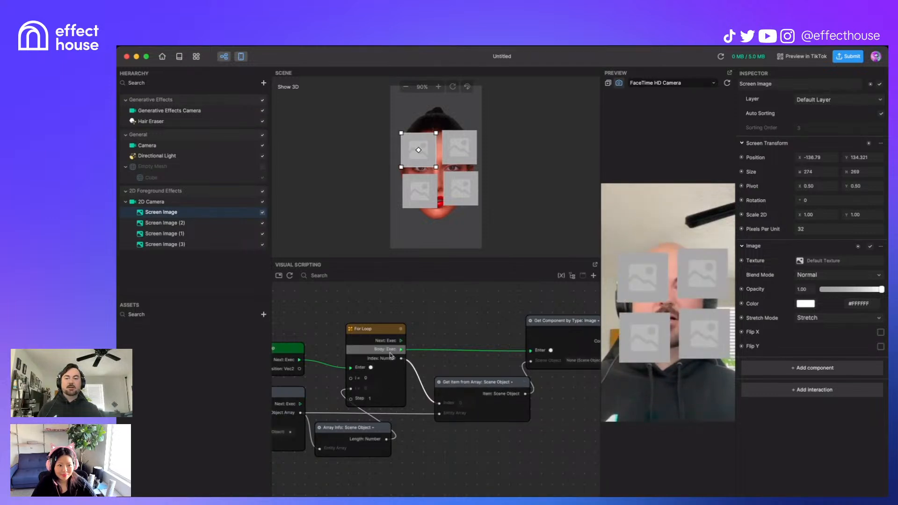
Step: Move the Transit by Time node out of the way to free space near Get Component
scroll(500, 443, "down", 5)
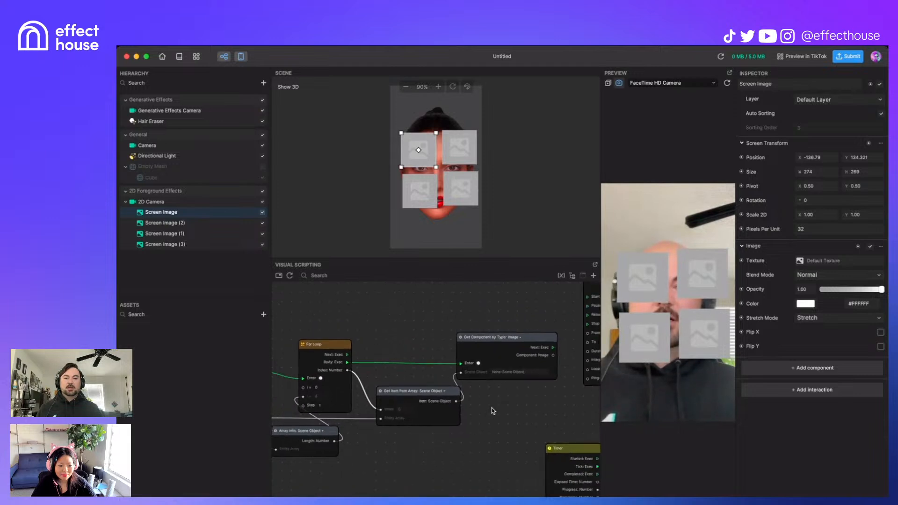
middle_click_drag(560, 401, 407, 469)
left_click_drag(480, 340, 795, 338)
middle_click_drag(392, 443, 524, 345)
scroll(525, 345, "up", 5)
left_click_drag(503, 301, 516, 303)
middle_click_drag(504, 414, 432, 456)
right_click(533, 314)
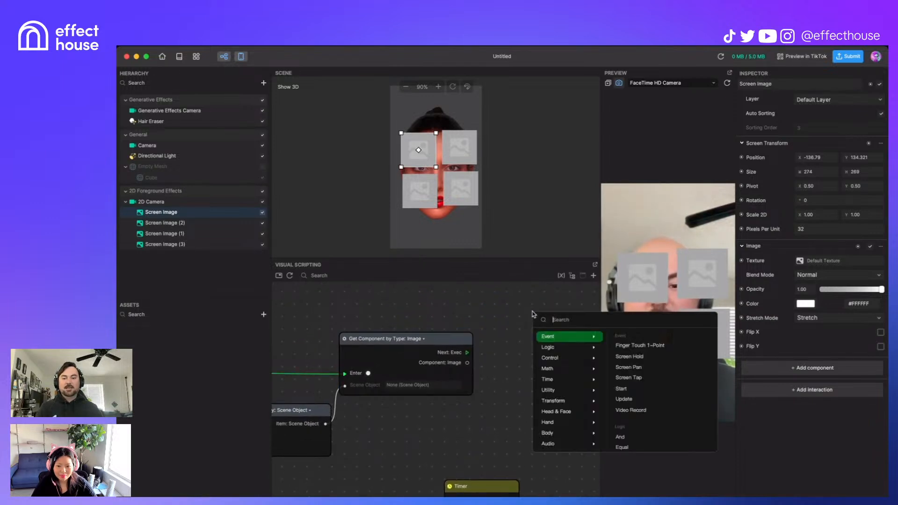
Step: Add a Set Image node from the 'image' search
type("sc")
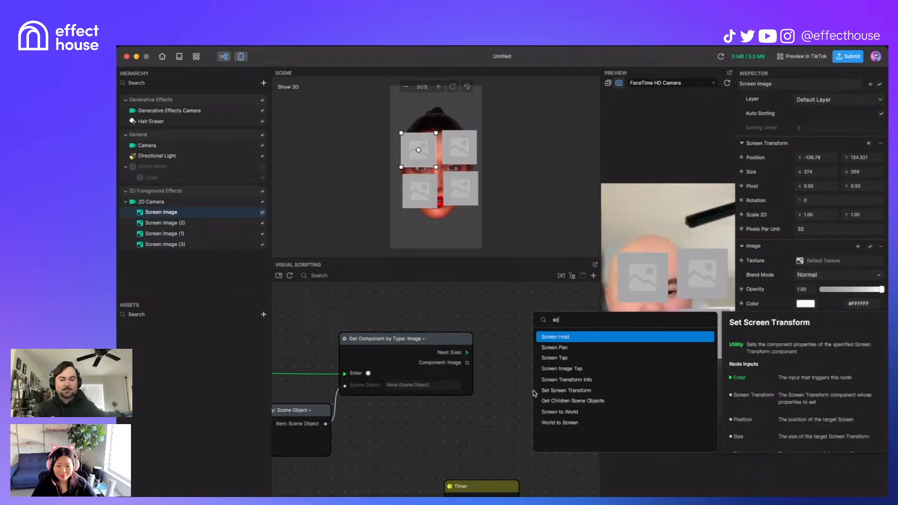
key("BackSpace")
key("BackSpace")
type("image")
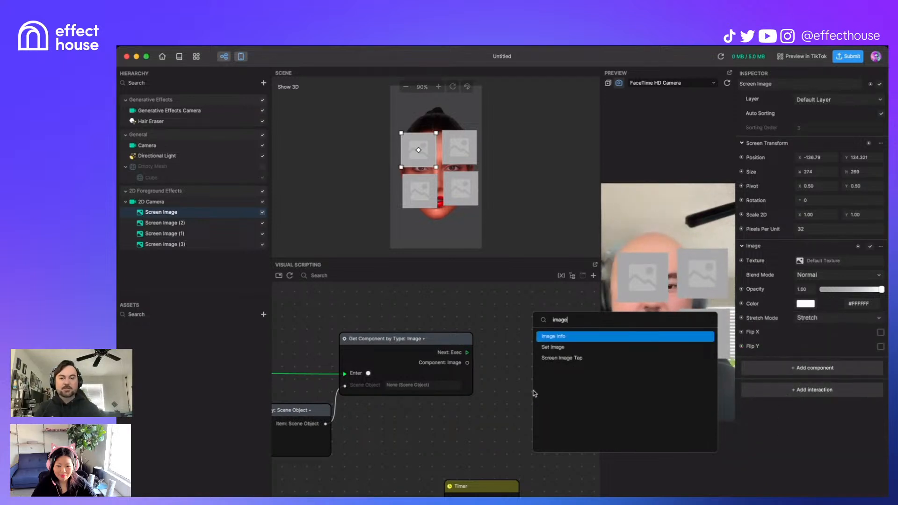
left_click(565, 352)
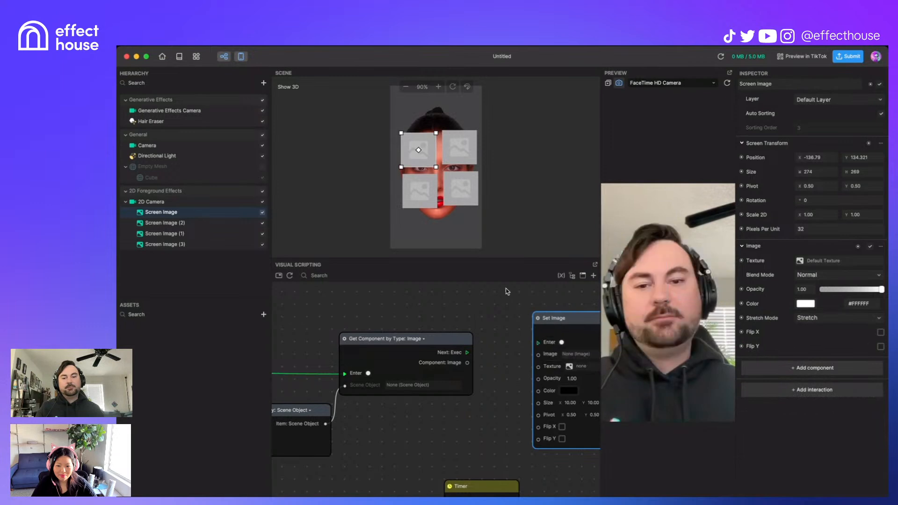
Step: Add an Image Info node and arrange it beside Set Image
right_click(463, 305)
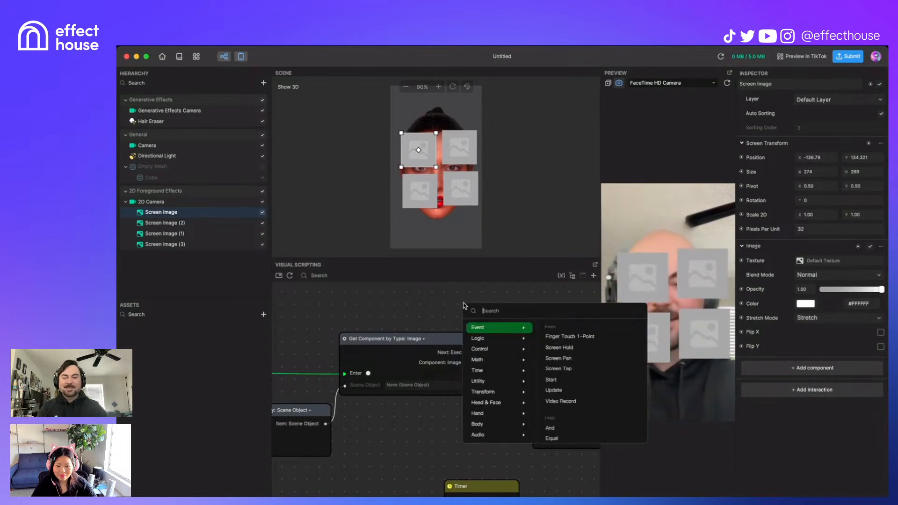
type("imag")
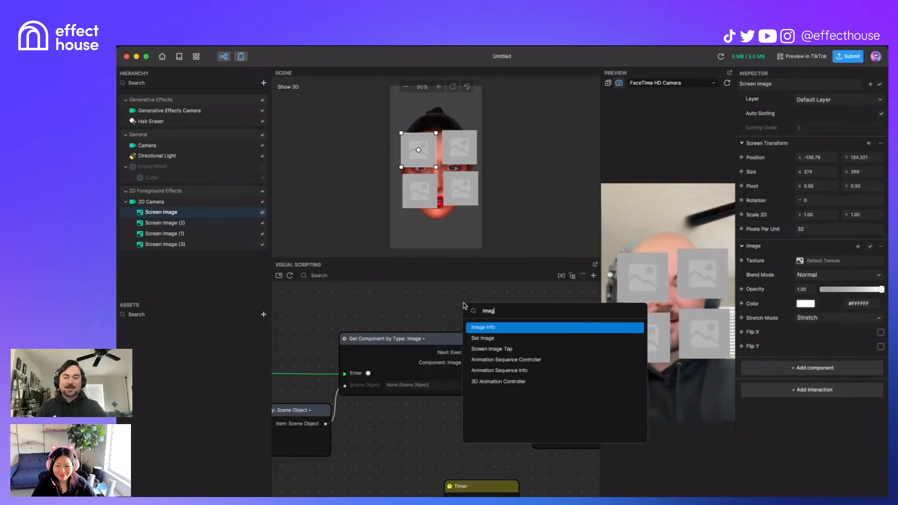
left_click(520, 329)
scroll(517, 327, "down", 3)
left_click_drag(519, 323, 455, 268)
left_click_drag(515, 334, 510, 379)
left_click_drag(575, 372, 563, 291)
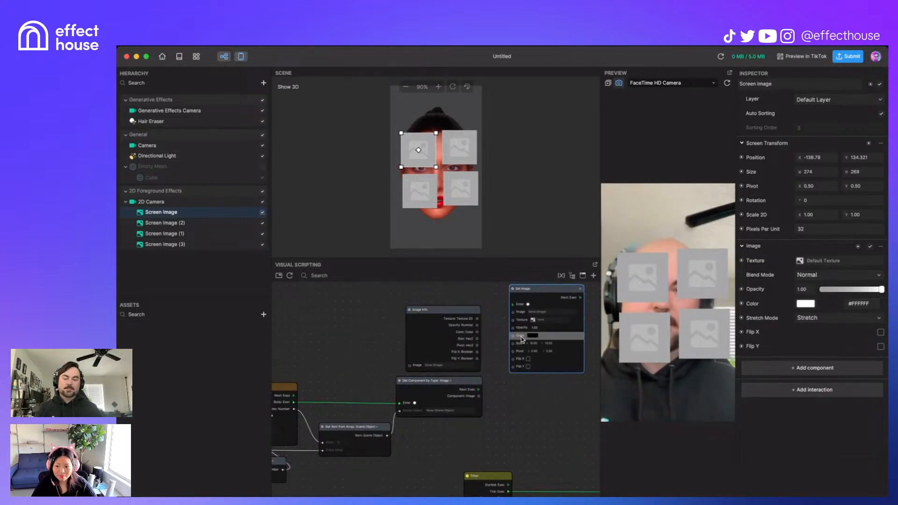
Step: Wire Image Info's Texture, Opacity, Color, Size, Pivot and Flip outputs into Set Image
scroll(513, 336, "up", 5)
scroll(478, 323, "up", 1)
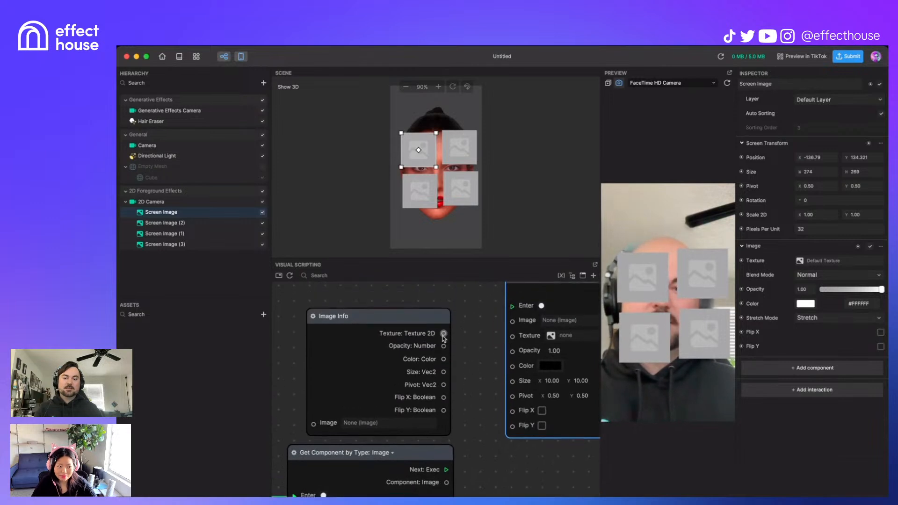
left_click_drag(443, 334, 513, 335)
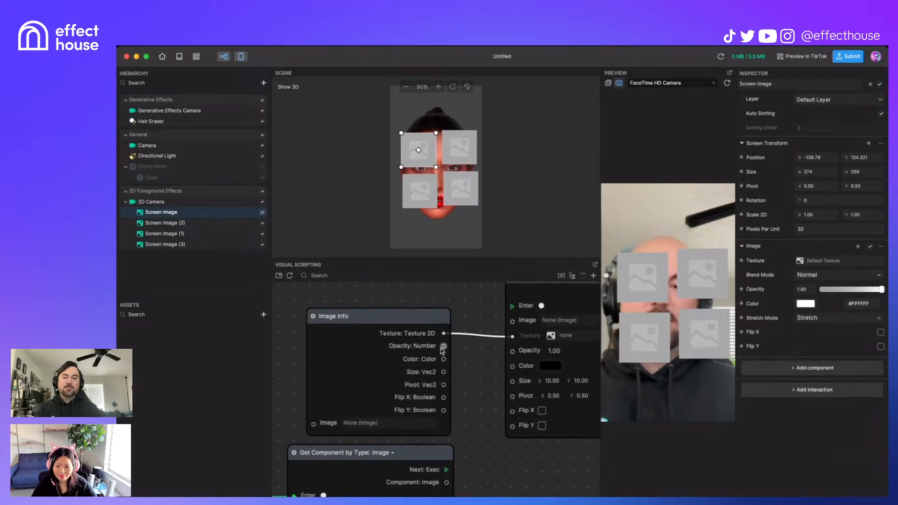
left_click_drag(444, 346, 513, 351)
left_click_drag(443, 359, 513, 366)
left_click_drag(444, 372, 512, 396)
left_click_drag(443, 398, 512, 426)
Step: Feed the Image component into Set Image and trigger it from Get Component's Next
scroll(468, 324, "down", 3)
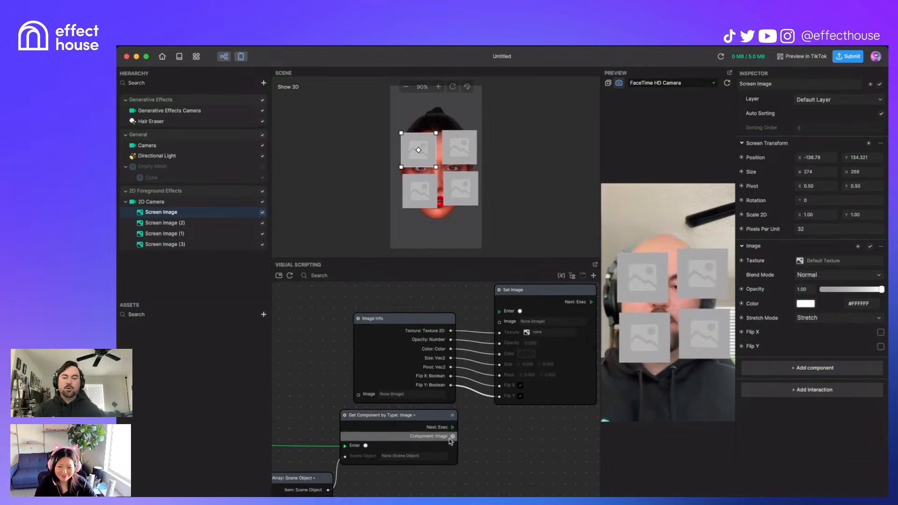
left_click_drag(453, 436, 499, 333)
left_click_drag(453, 427, 498, 311)
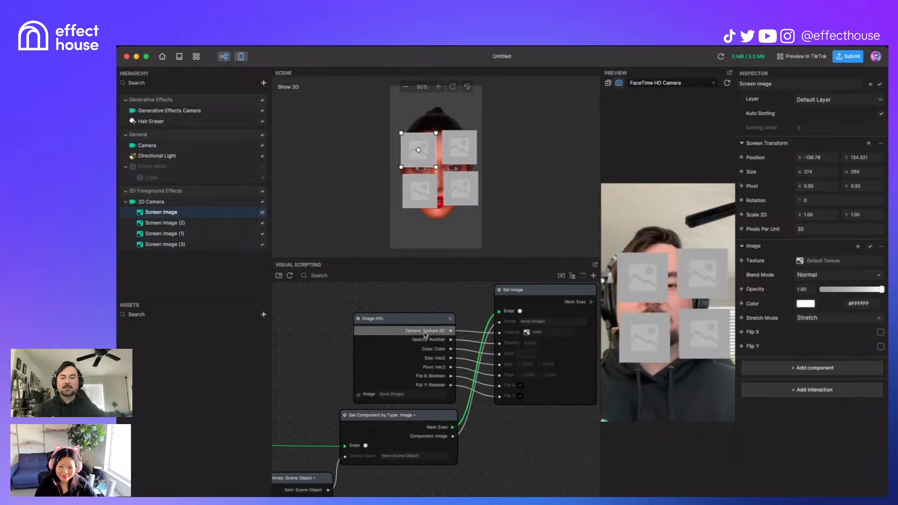
scroll(491, 442, "down", 3)
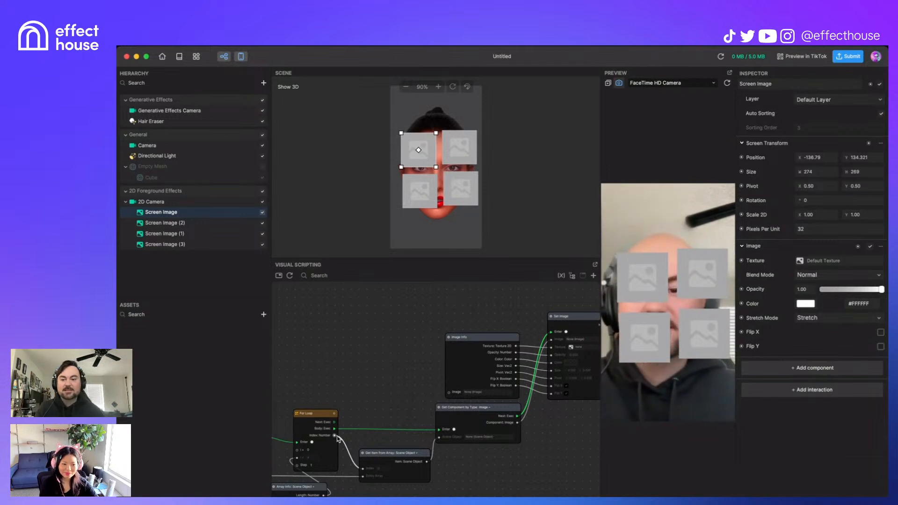
Step: Add a Divide: Number node with its B divisor set to 4.00
right_click(384, 365)
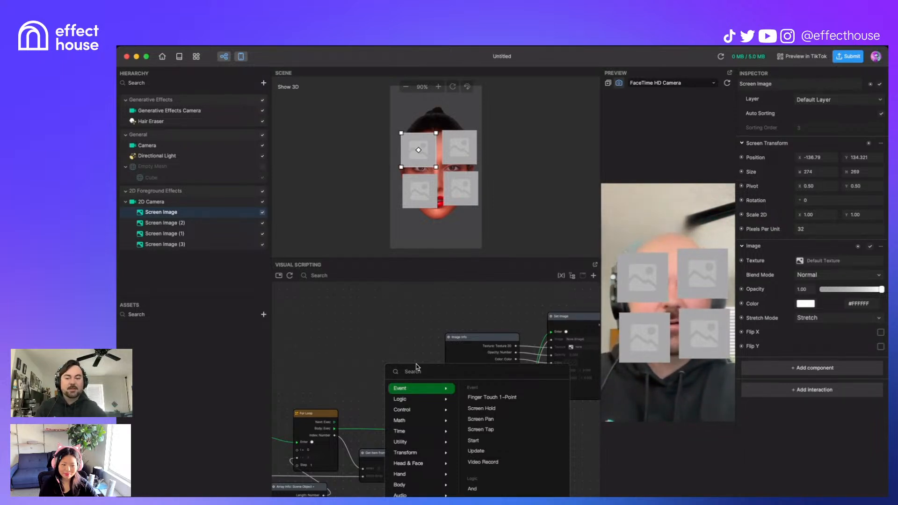
type("div")
key("Return")
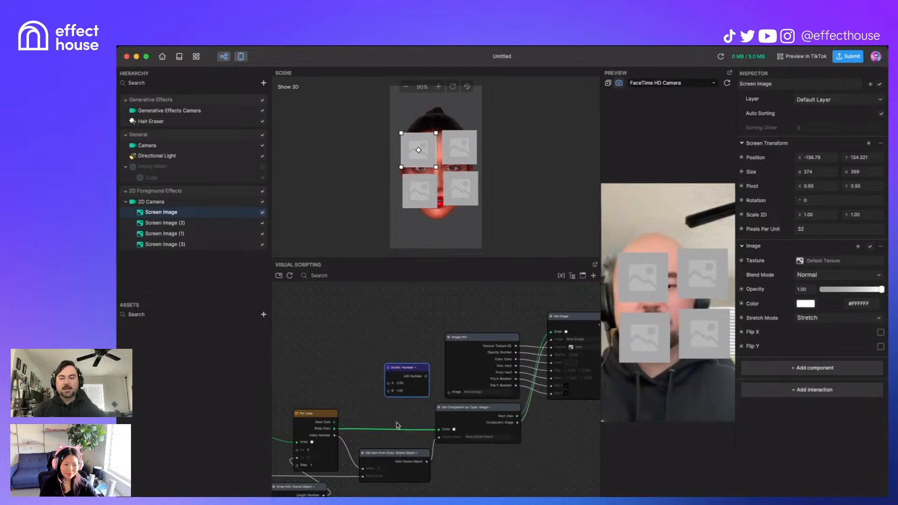
type("4")
key("Return")
Step: Wire the For Loop index into Divide's A input and tap the preview to test
left_click_drag(335, 436, 390, 387)
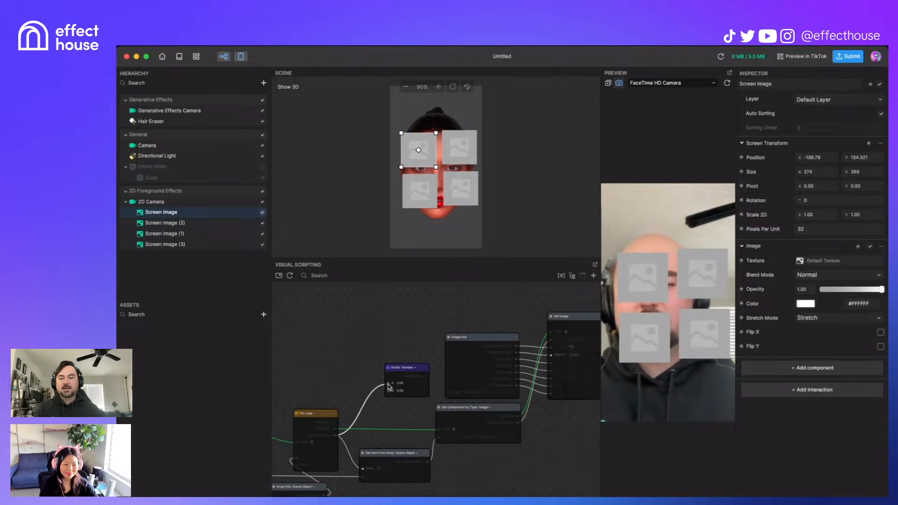
left_click_drag(388, 386, 553, 360)
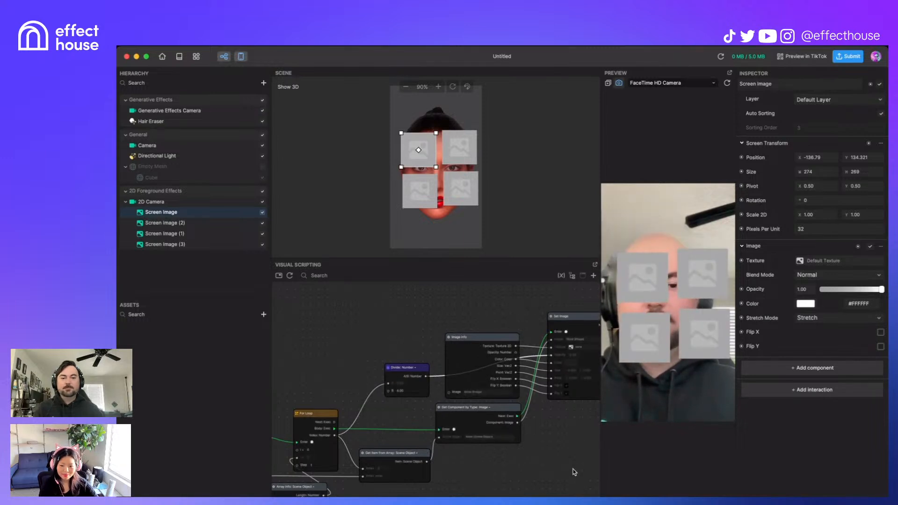
middle_click_drag(372, 344, 349, 327)
left_click(708, 386)
scroll(569, 329, "up", 4)
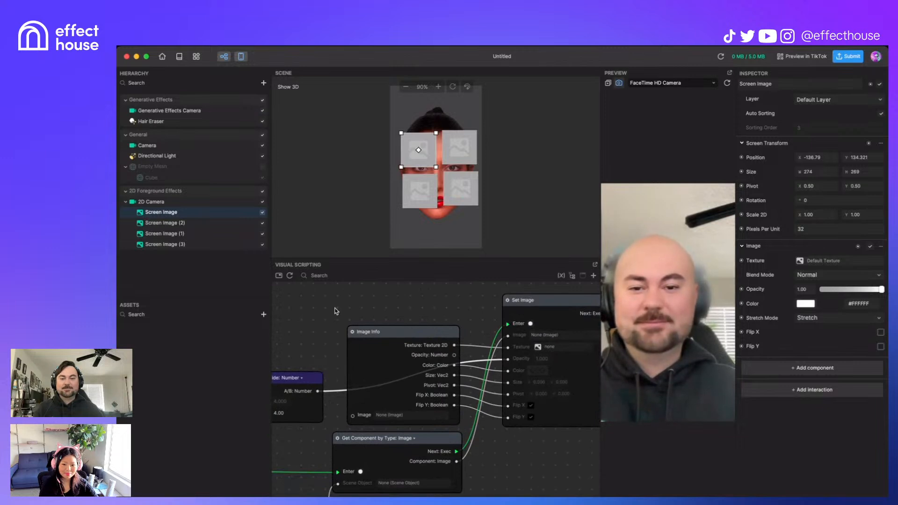
Step: Delete the link coming out of the Divide node's result
middle_click_drag(420, 298, 570, 281)
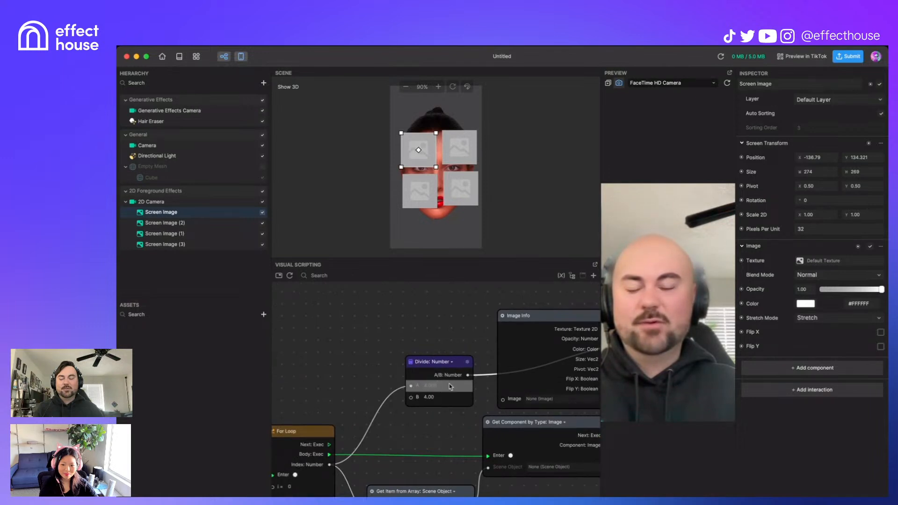
scroll(435, 410, "right", 2)
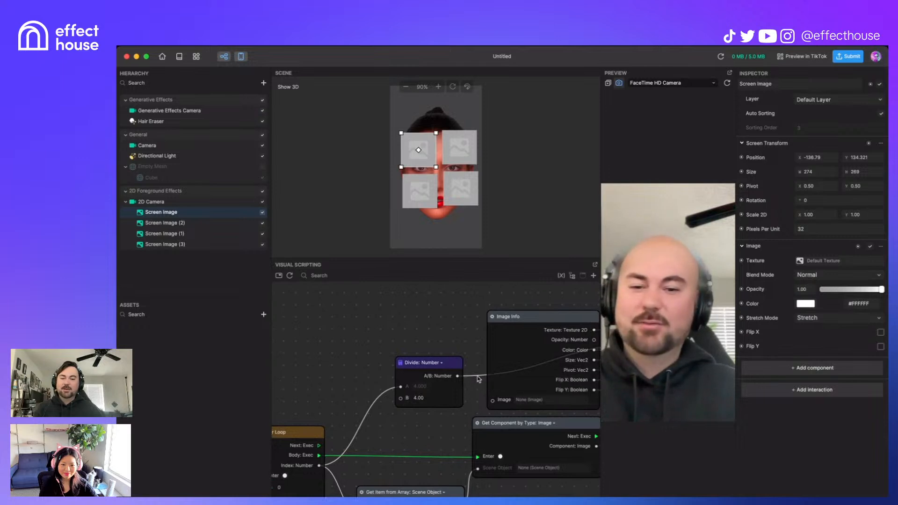
key("Delete")
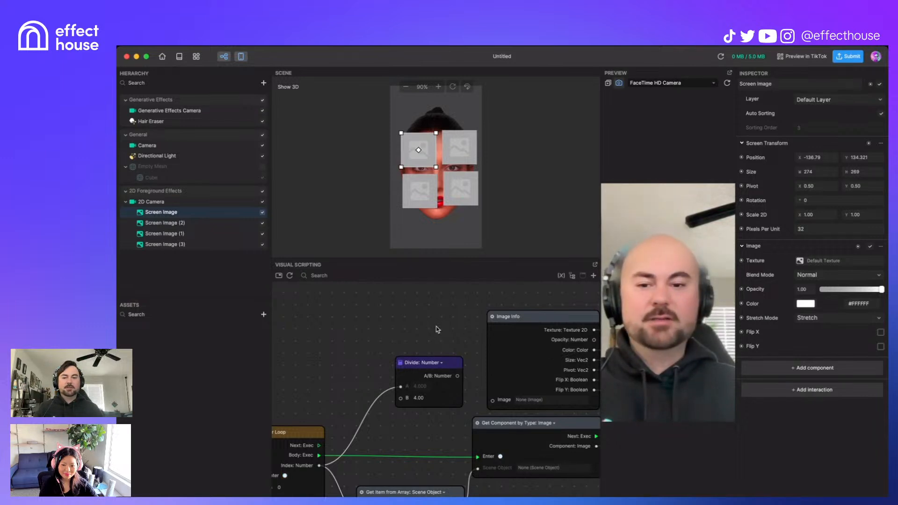
Step: Reconnect Image Info's Opacity output to Set Image's Opacity input
middle_click_drag(432, 324, 277, 308)
left_click_drag(437, 323, 492, 328)
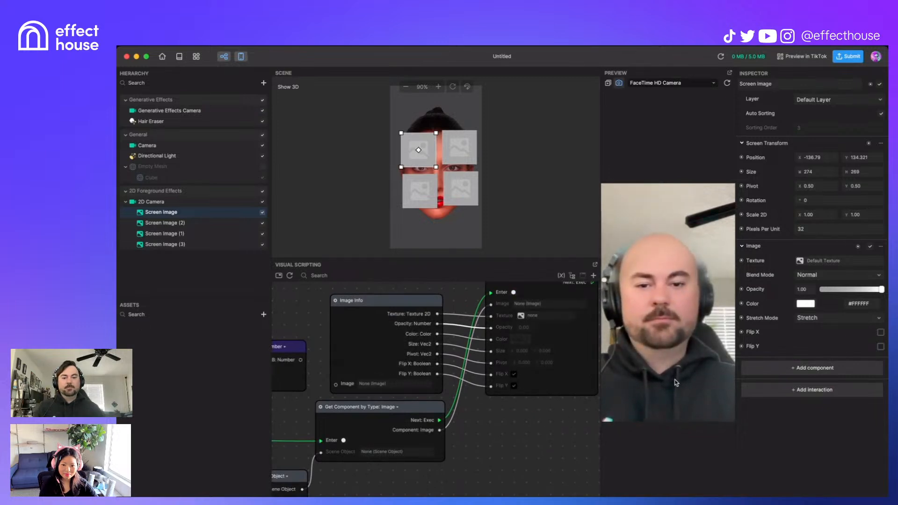
scroll(548, 437, "down", 3)
middle_click_drag(501, 480, 579, 439)
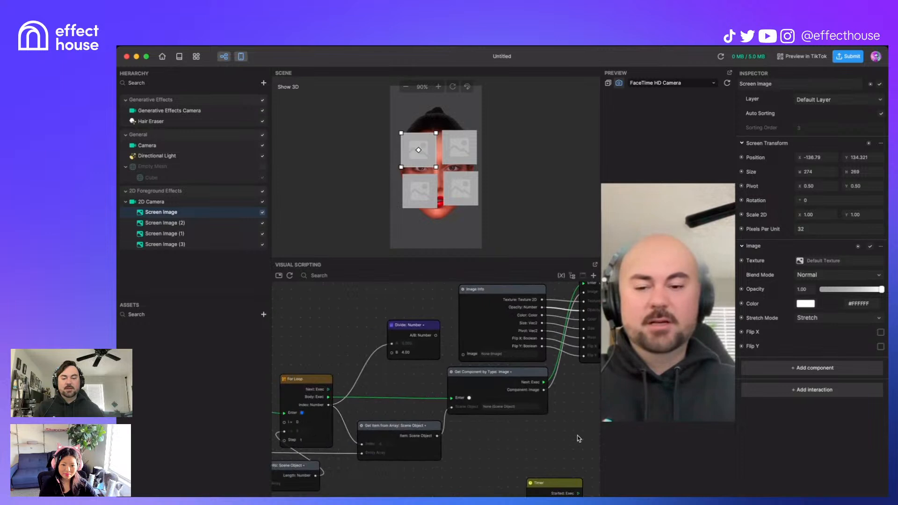
scroll(507, 436, "up", 1)
middle_click_drag(435, 476, 620, 453)
middle_click_drag(478, 474, 507, 470)
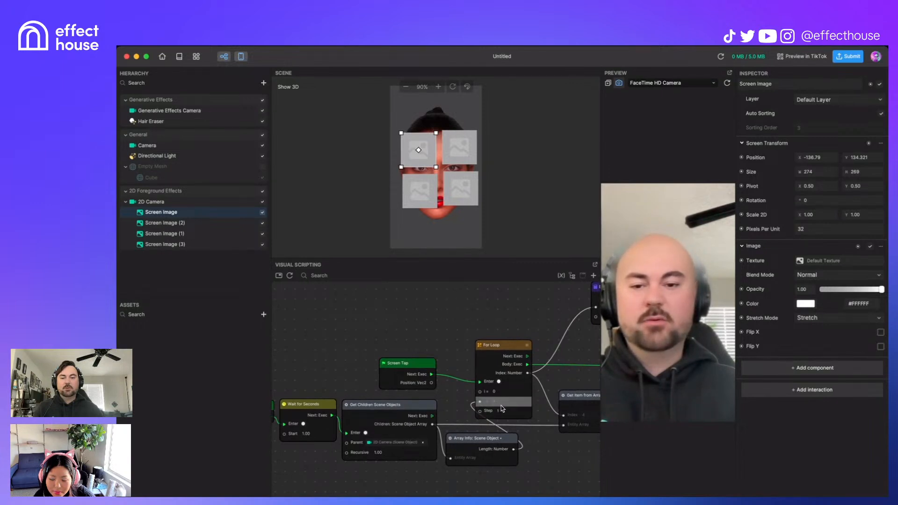
Step: Connect Get Component by Type's Component: Image output to Image Info's Image input
middle_click_drag(548, 452, 493, 463)
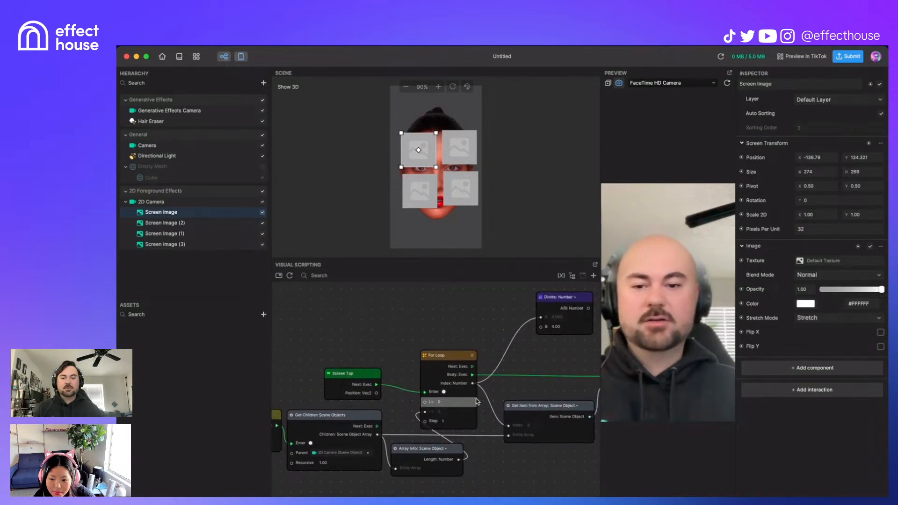
middle_click_drag(548, 392, 452, 392)
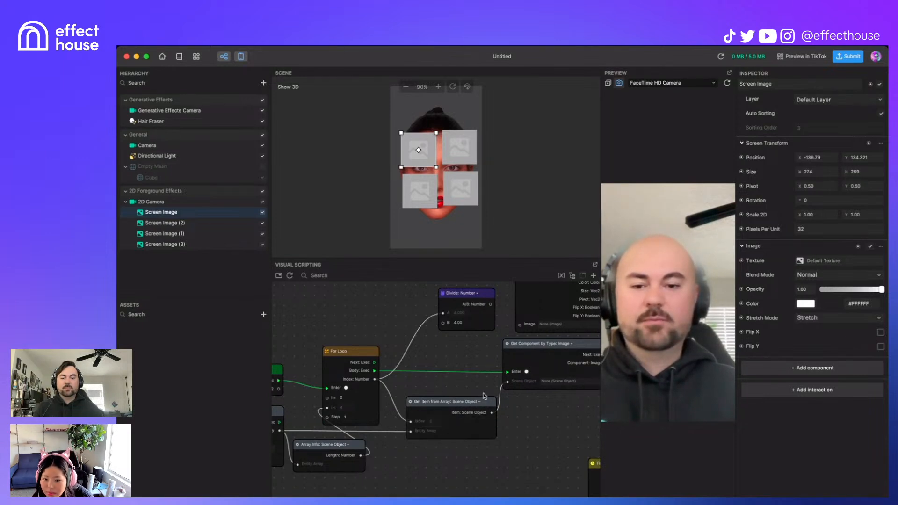
middle_click_drag(468, 387, 386, 418)
scroll(409, 426, "up", 5)
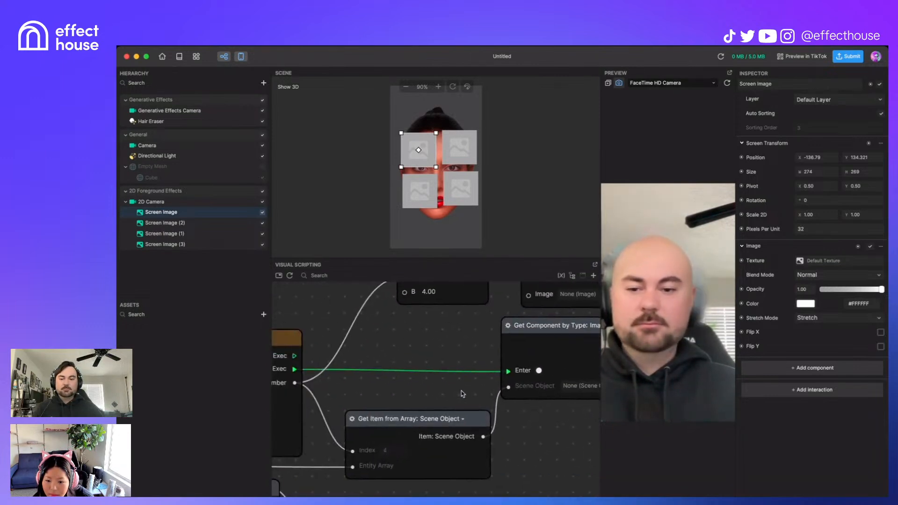
middle_click_drag(474, 406, 383, 394)
scroll(387, 382, "down", 3)
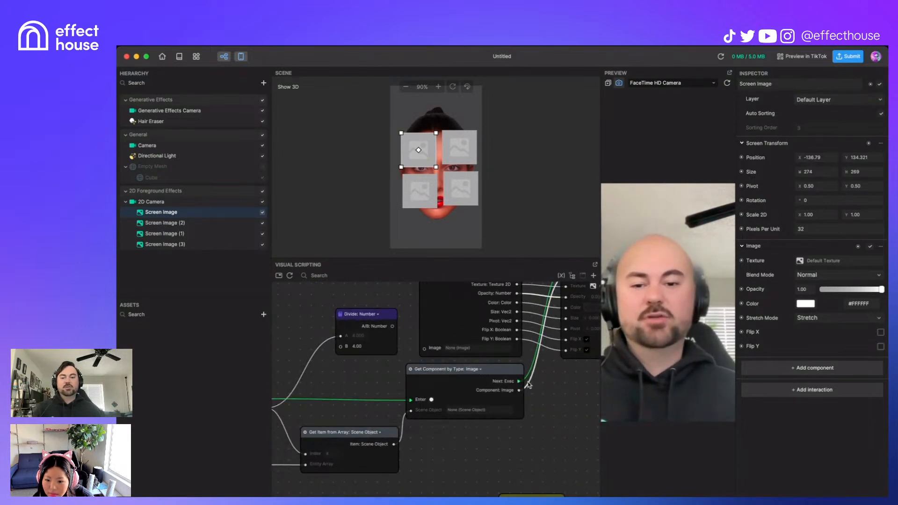
middle_click_drag(561, 381, 509, 436)
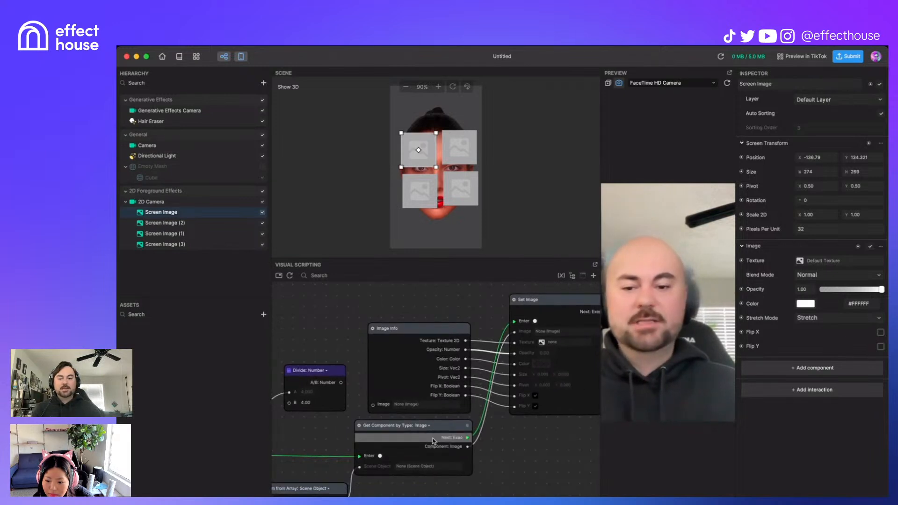
left_click_drag(547, 307, 547, 301)
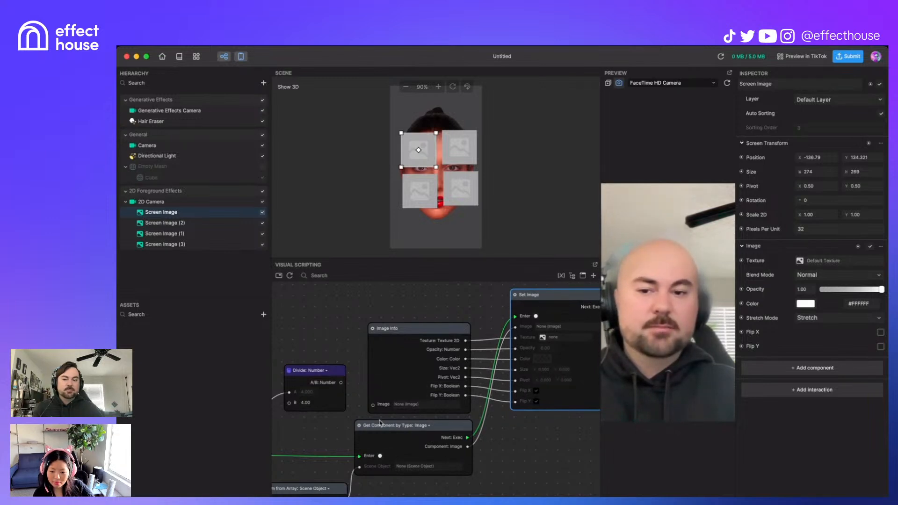
scroll(393, 496, "left", 5)
scroll(393, 496, "down", 2)
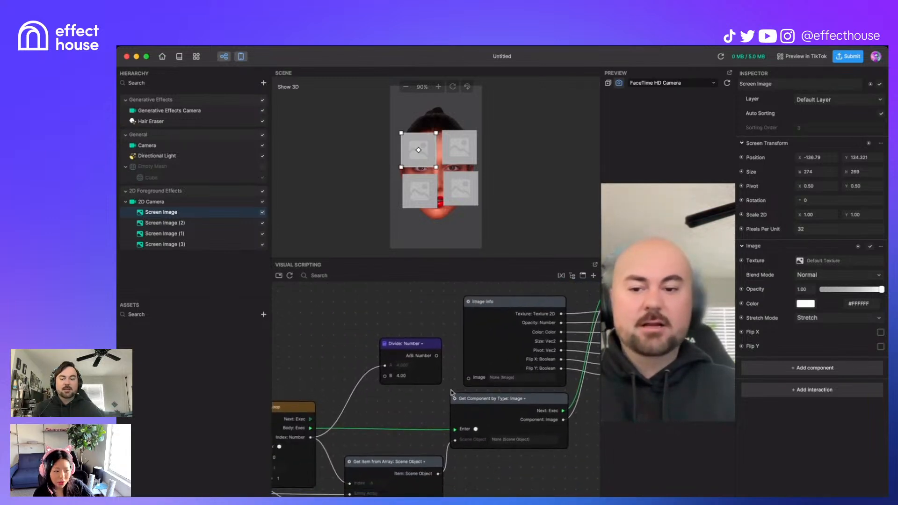
left_click_drag(564, 420, 468, 378)
left_click_drag(580, 460, 479, 474)
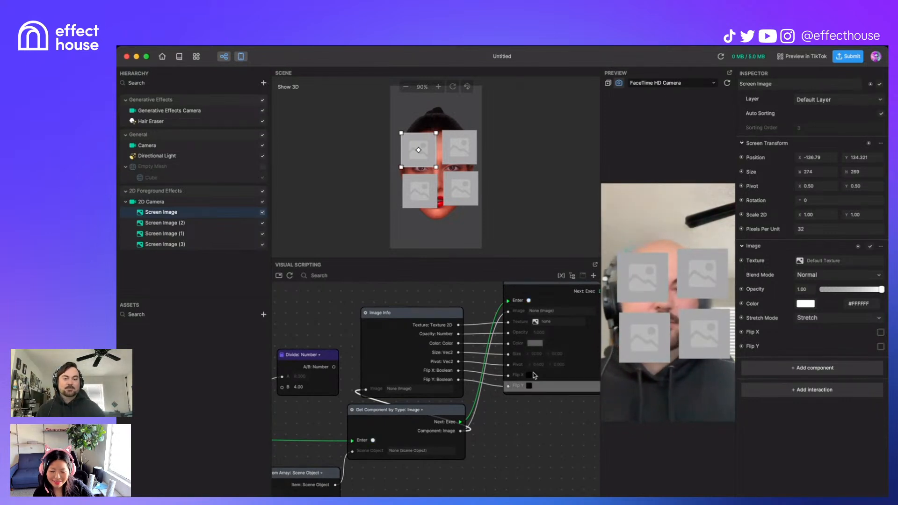
Step: Route the Divide node's A/B result into the Opacity input, tidying the Image Info and Divide nodes upward
left_click_drag(422, 320, 428, 302)
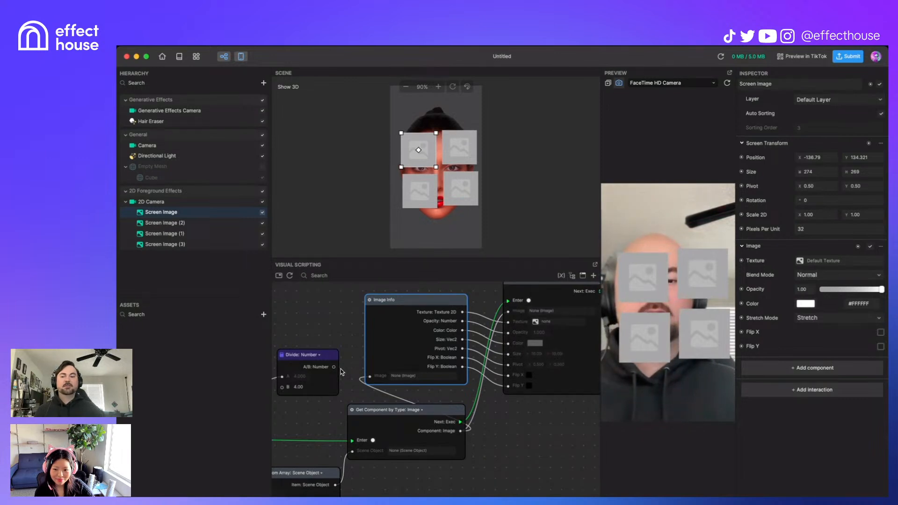
left_click_drag(335, 368, 509, 333)
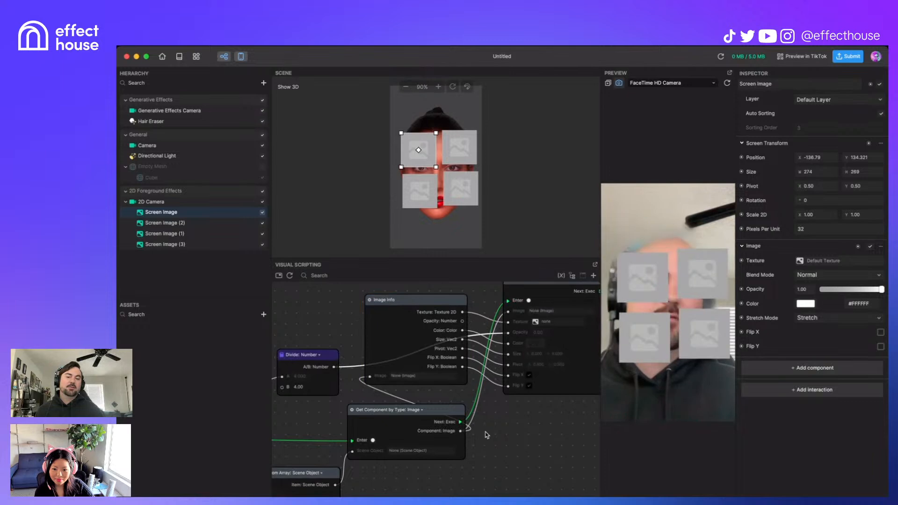
left_click_drag(329, 356, 332, 330)
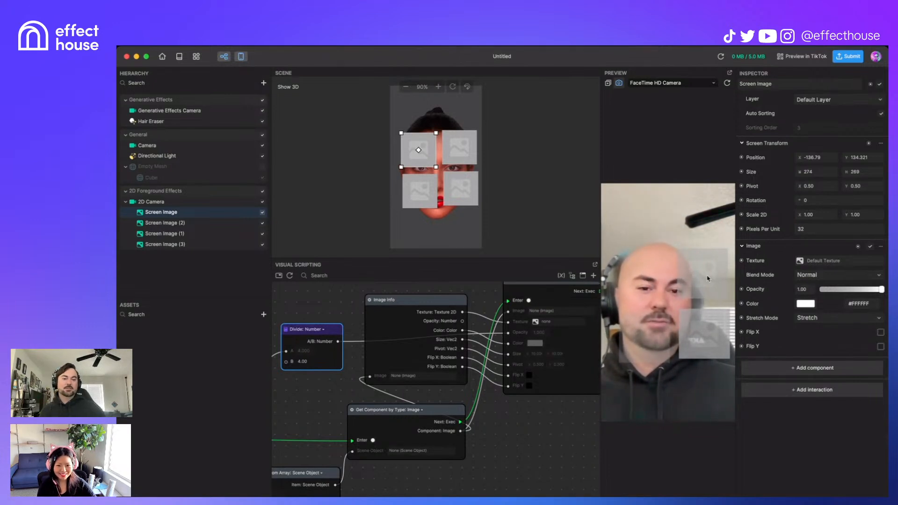
scroll(526, 468, "down", 5)
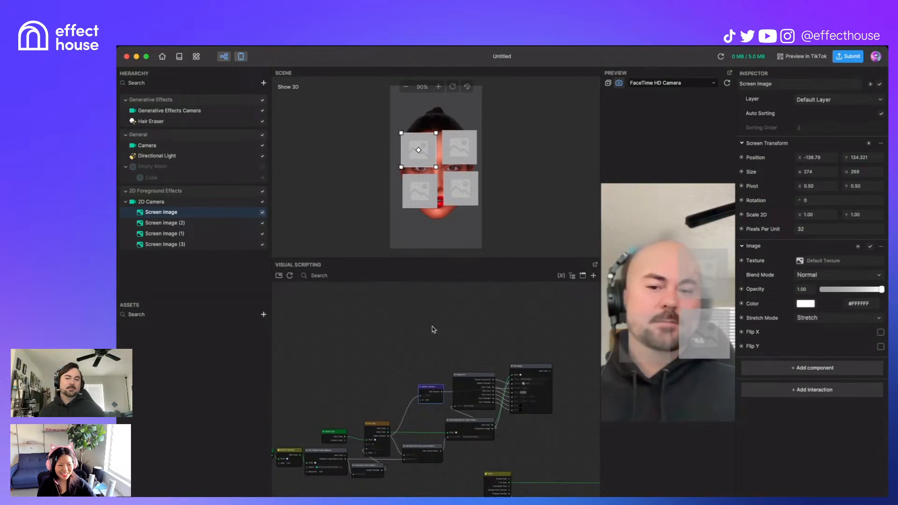
middle_click_drag(435, 358, 476, 329)
scroll(476, 332, "up", 2)
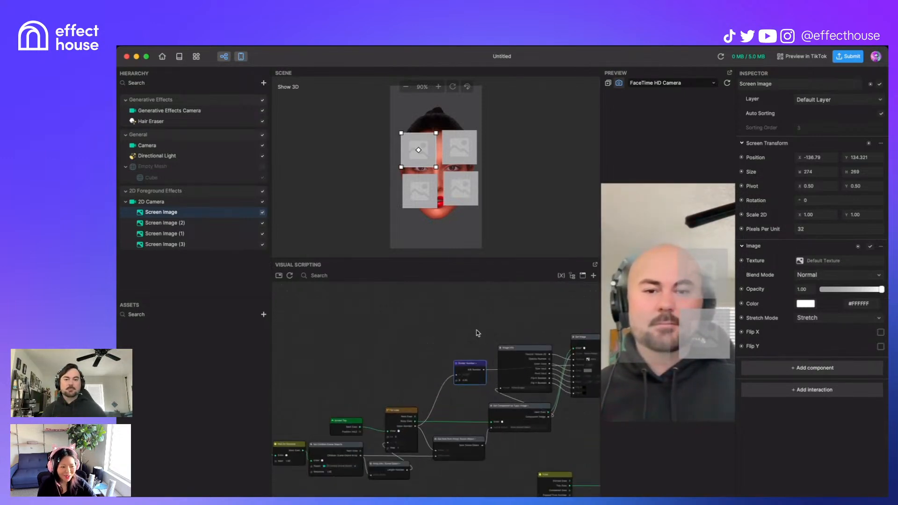
scroll(477, 333, "up", 5)
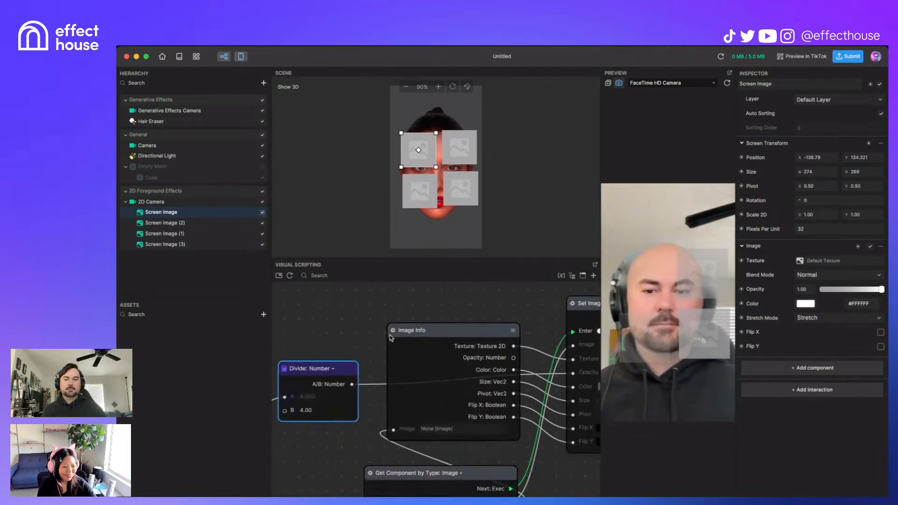
scroll(388, 337, "up", 3)
middle_click_drag(418, 296, 311, 266)
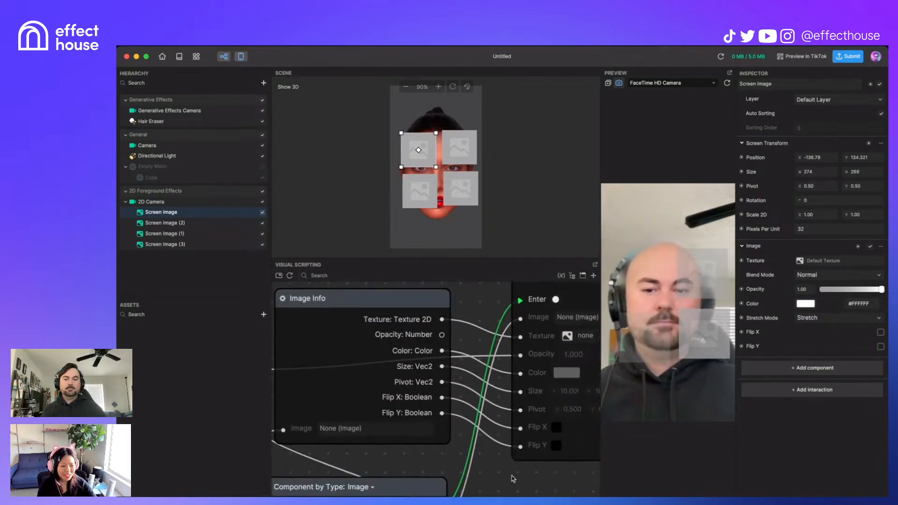
scroll(512, 475, "down", 5)
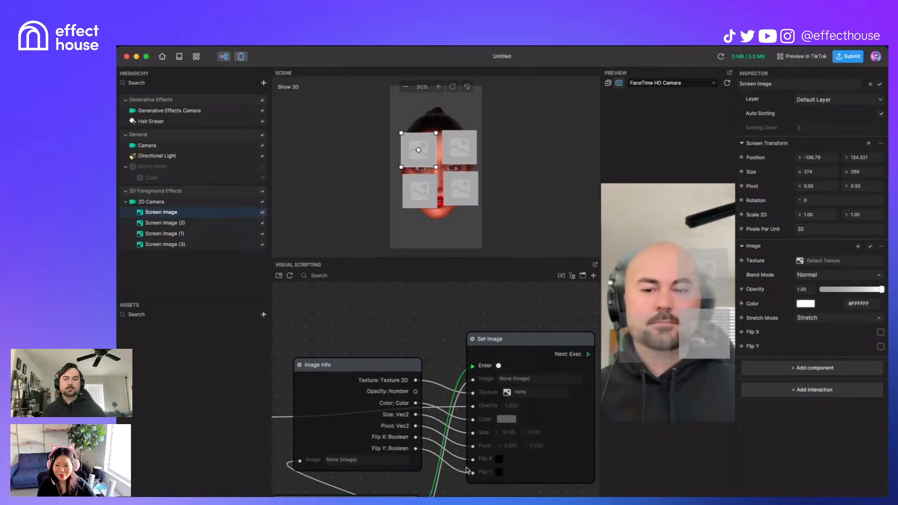
left_click_drag(559, 336, 560, 322)
scroll(413, 327, "down", 2)
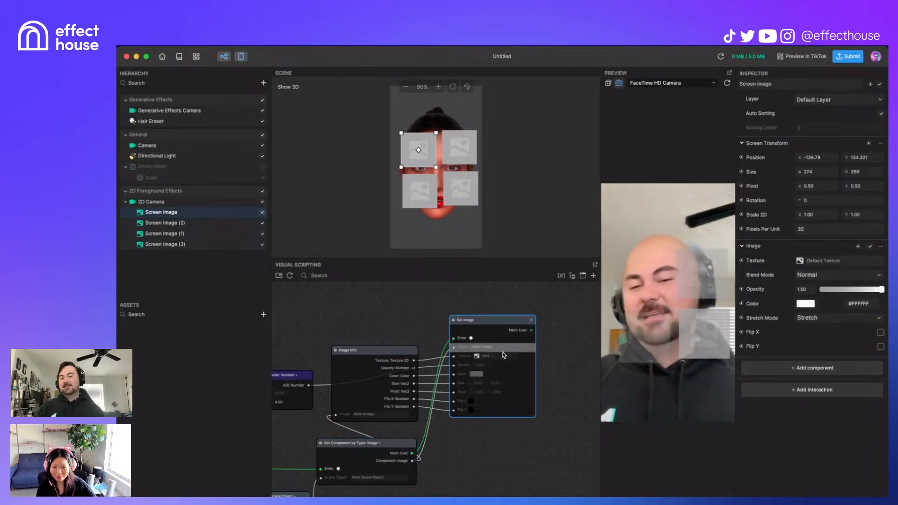
mouse_move(499, 319)
left_mouse_down()
mouse_move(507, 287)
mouse_move(503, 319)
left_mouse_up()
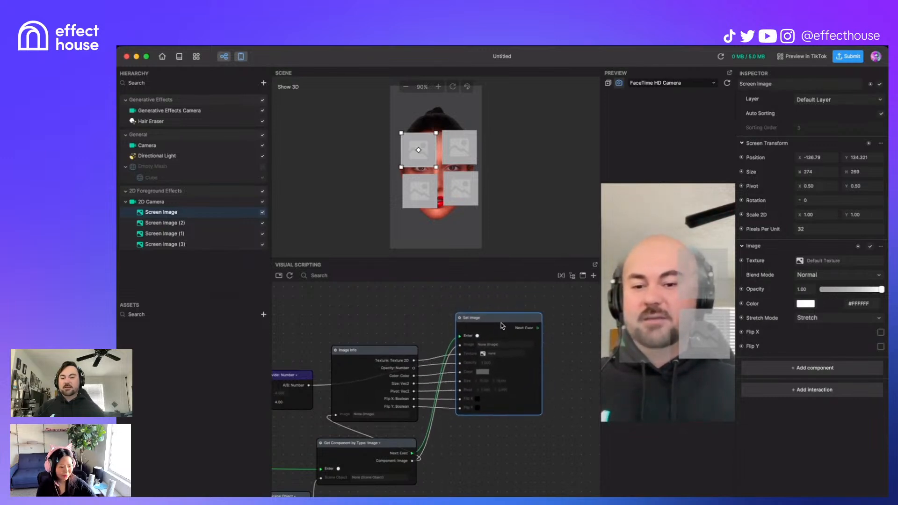
scroll(500, 346, "up", 3)
mouse_move(493, 294)
left_mouse_down()
mouse_move(497, 307)
mouse_move(494, 301)
left_mouse_up()
left_click_drag(419, 316, 457, 316)
scroll(428, 355, "down", 2)
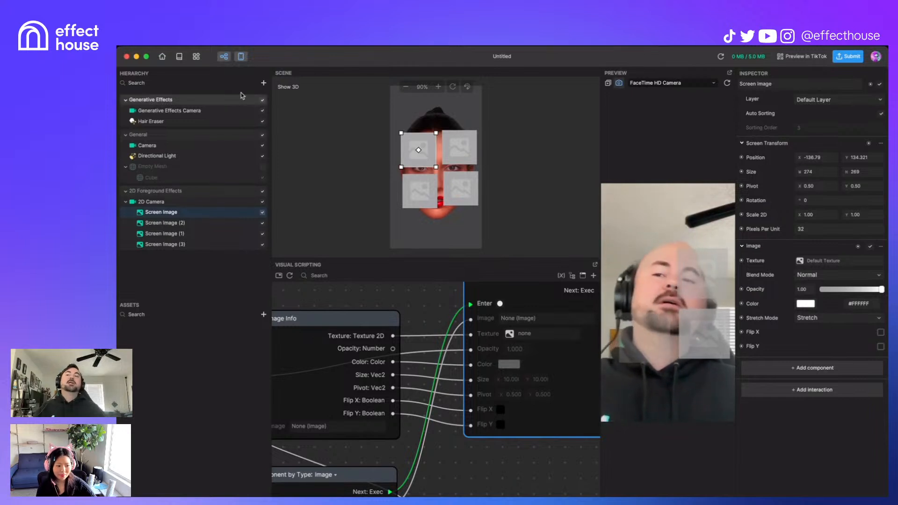
Step: Add an Image object from the Hierarchy's Add Object list, giving a Default Texture placeholder
left_click(263, 84)
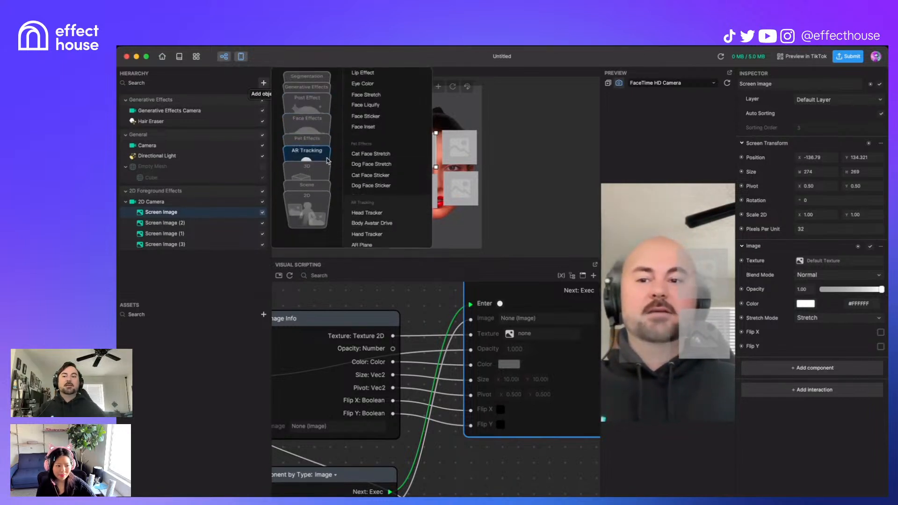
left_click(359, 181)
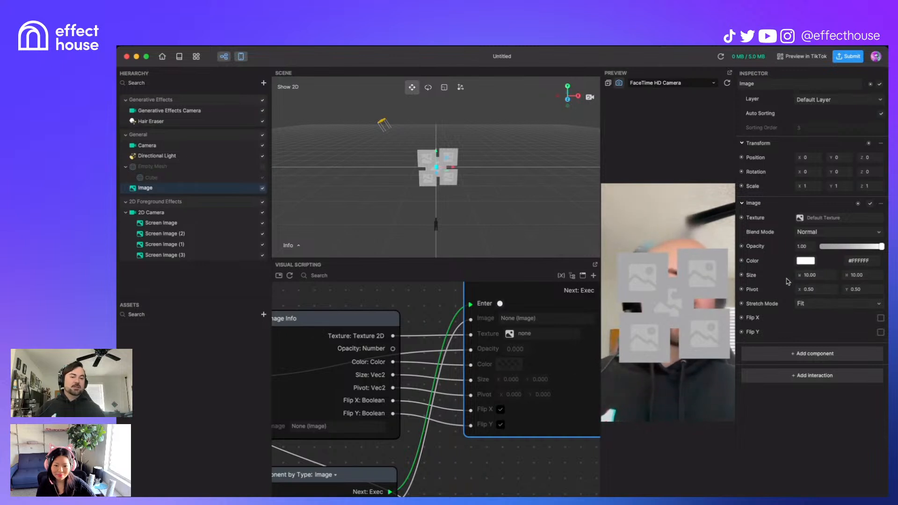
scroll(491, 353, "down", 2)
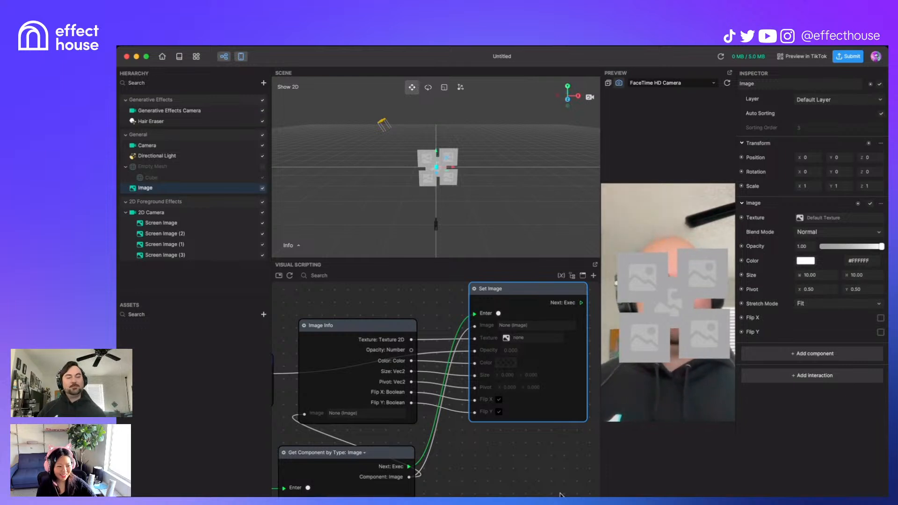
scroll(557, 488, "down", 2)
scroll(545, 429, "down", 3)
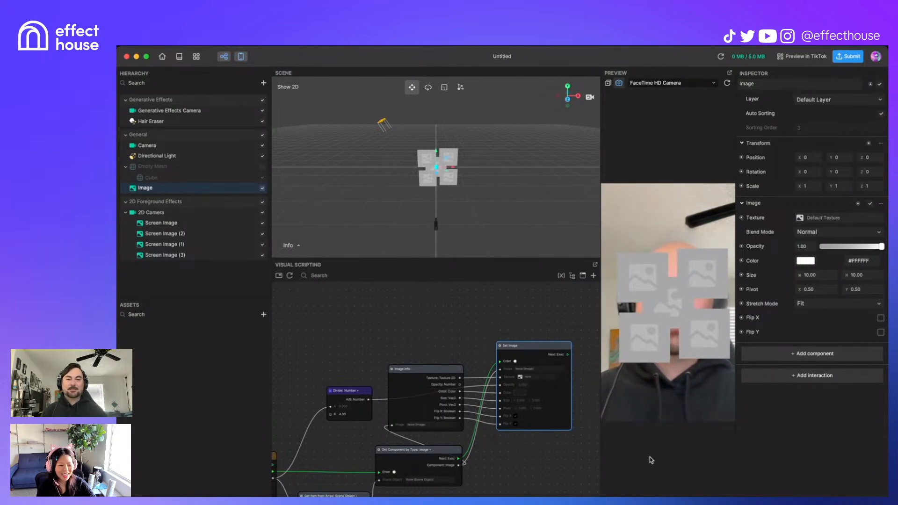
Step: Disable the 2D Camera and the new Image object in the Hierarchy
left_click(262, 215)
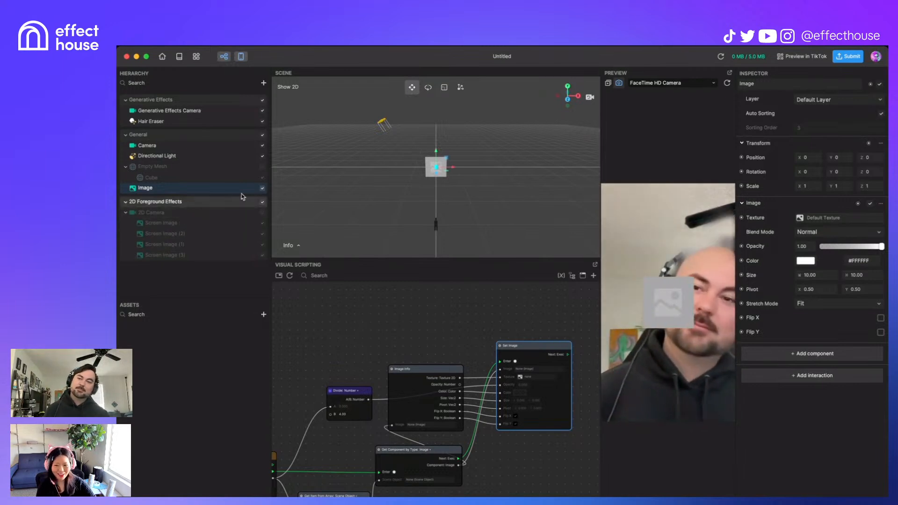
left_click(263, 188)
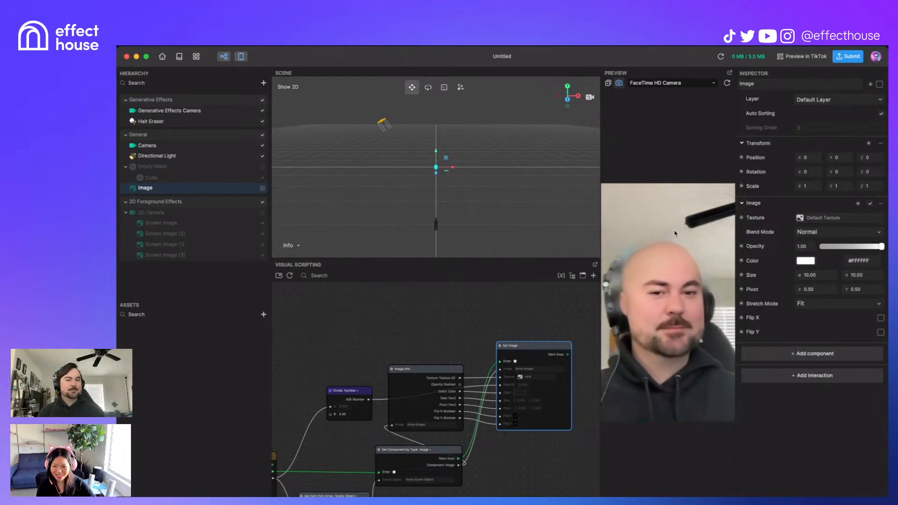
scroll(510, 327, "down", 6)
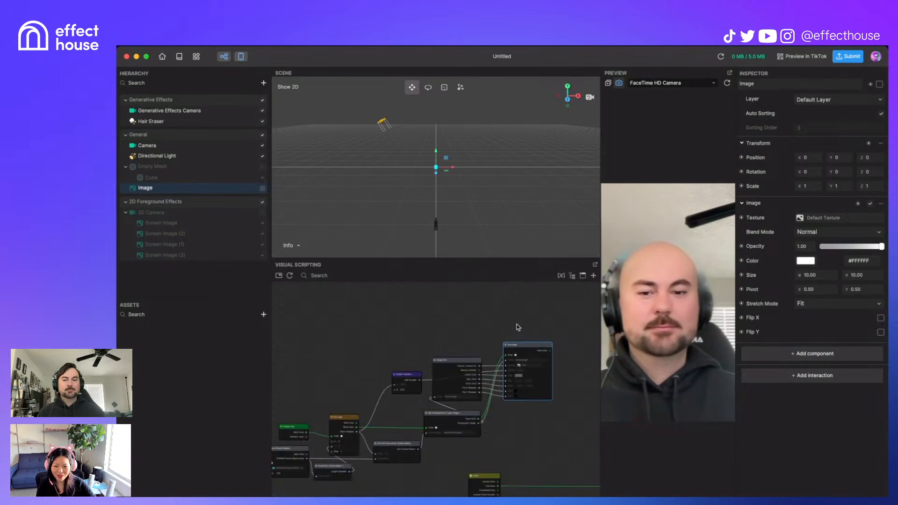
scroll(547, 377, "up", 3)
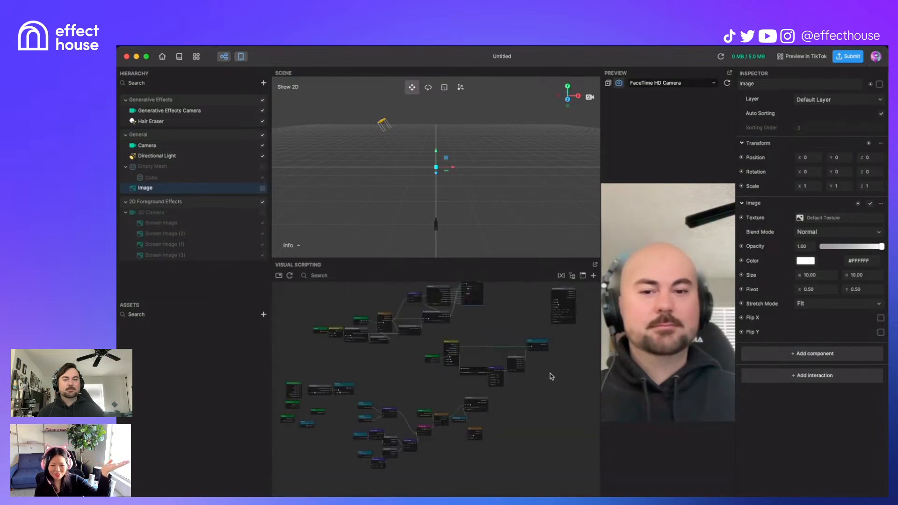